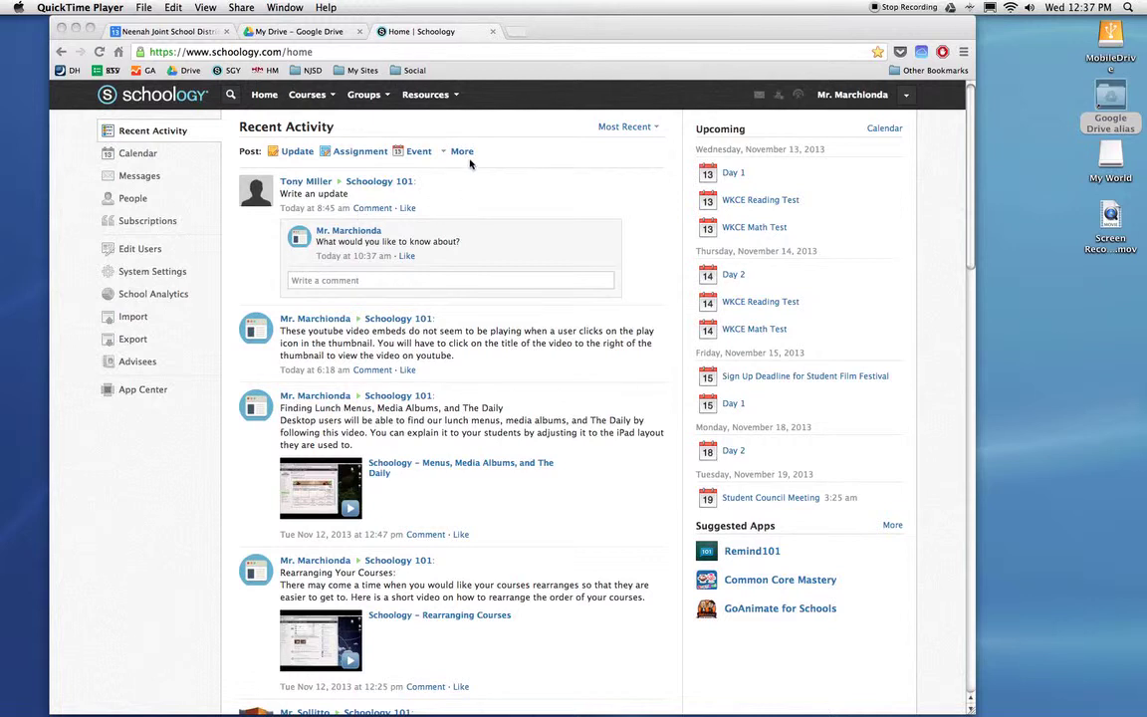
# - Go to the personal resources and start adding a new test/quiz
pyautogui.click(423, 98)
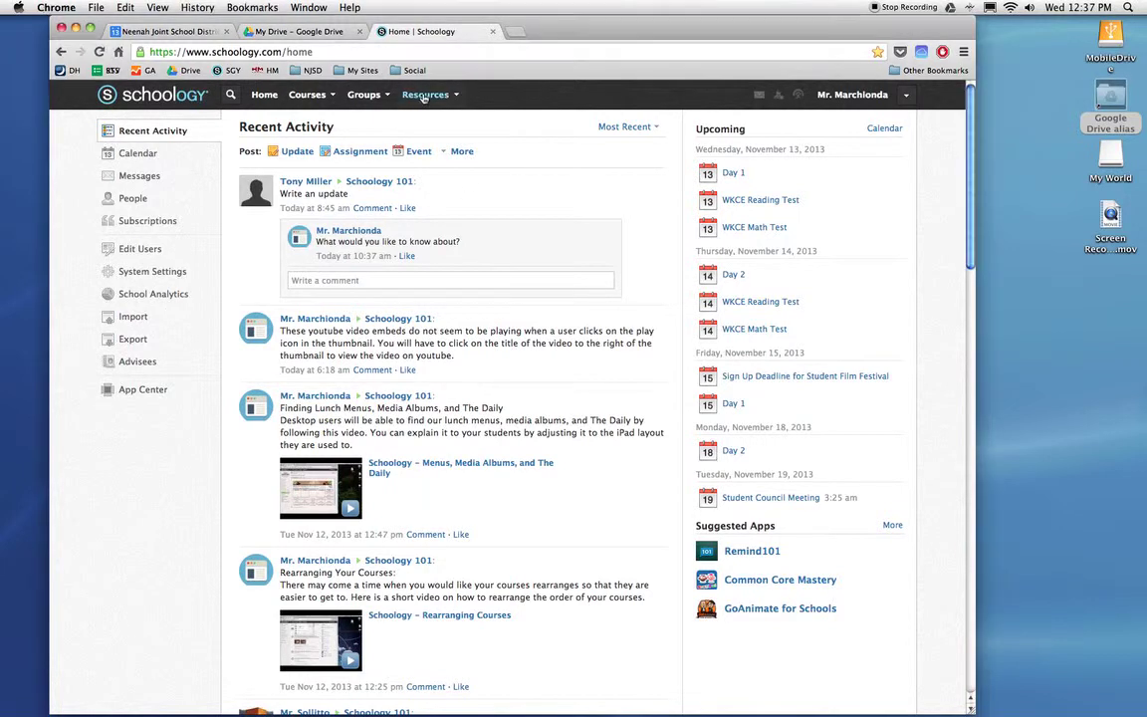
pyautogui.click(424, 96)
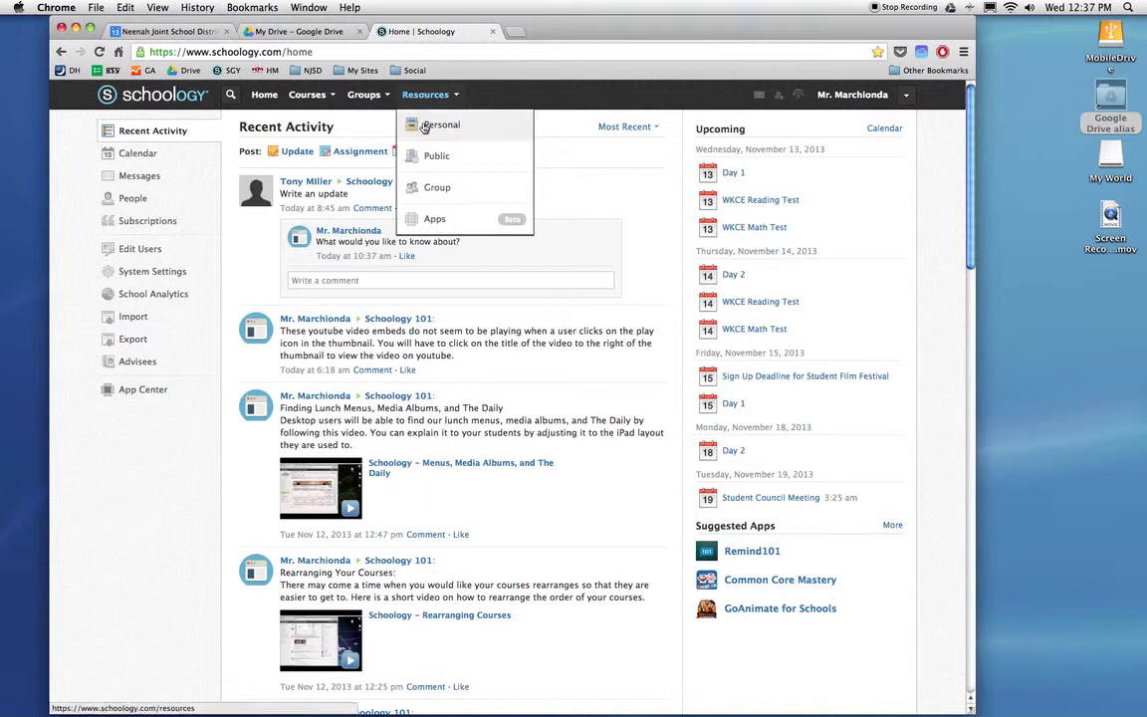
pyautogui.click(425, 124)
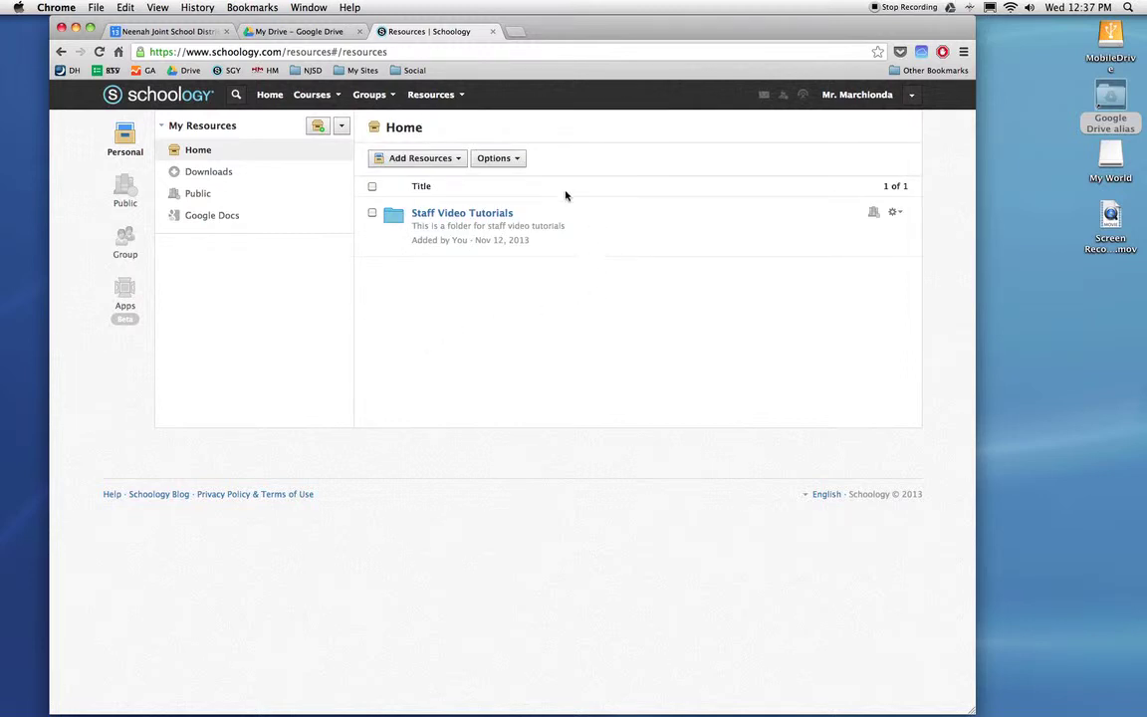
pyautogui.click(440, 159)
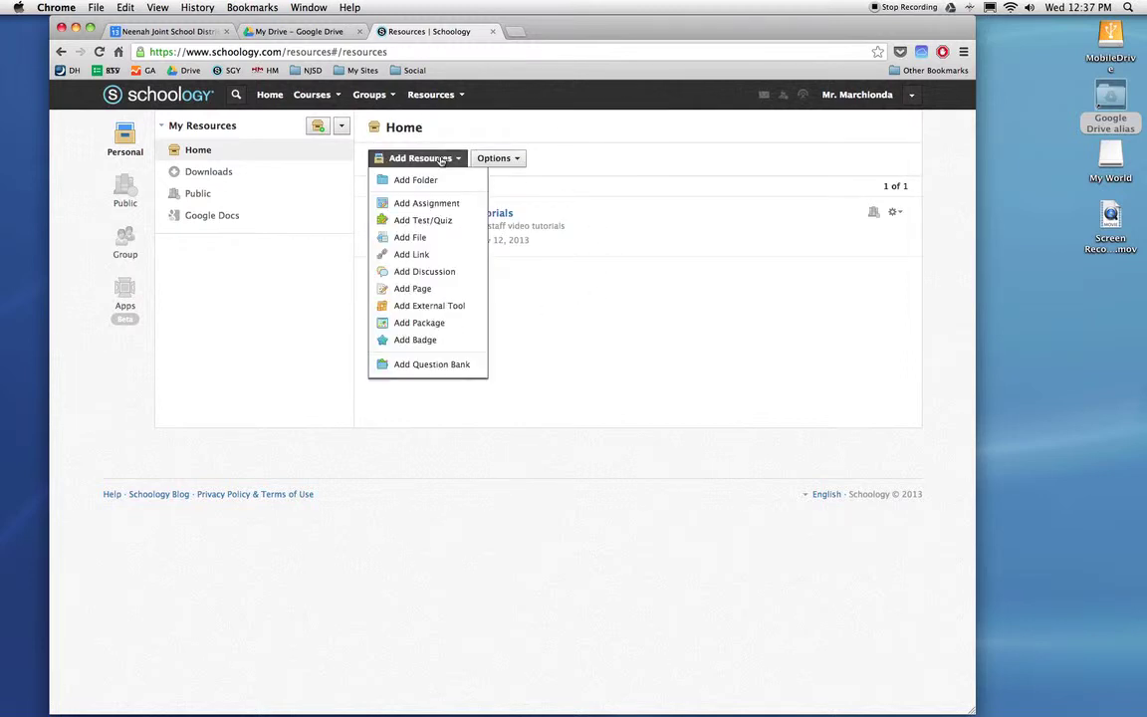
pyautogui.click(438, 221)
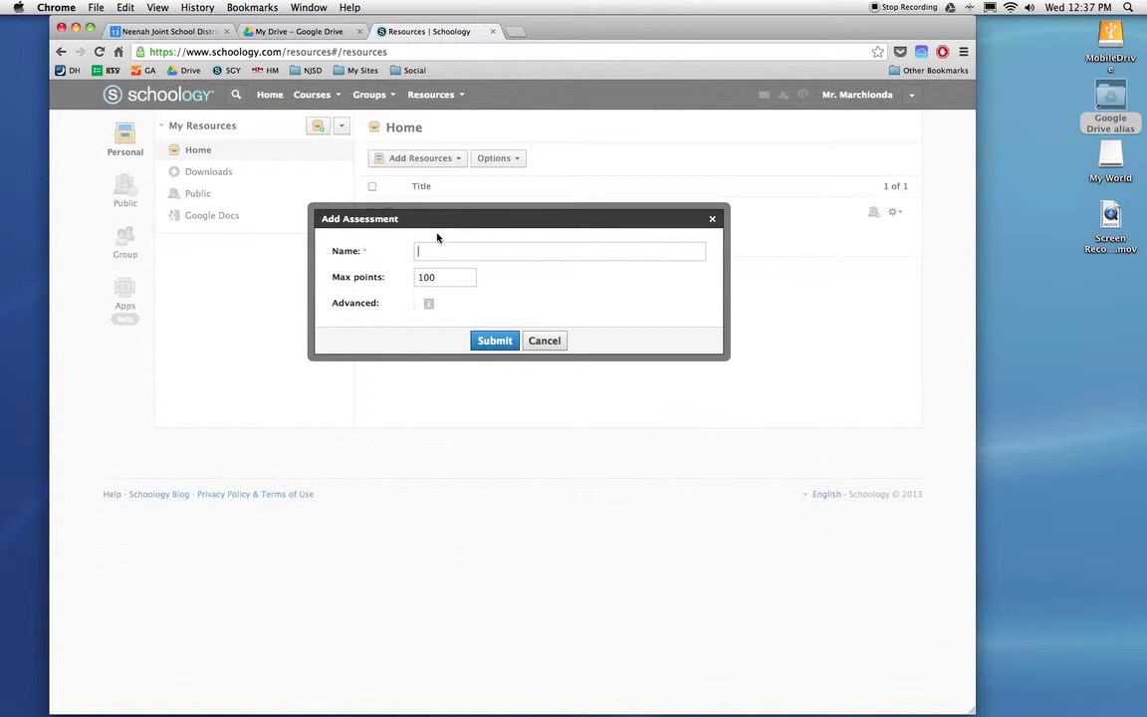
# - Create the assessment named Test Quiz with grade level 6, resource type Test Prep/Review and subject Math
pyautogui.click(426, 304)
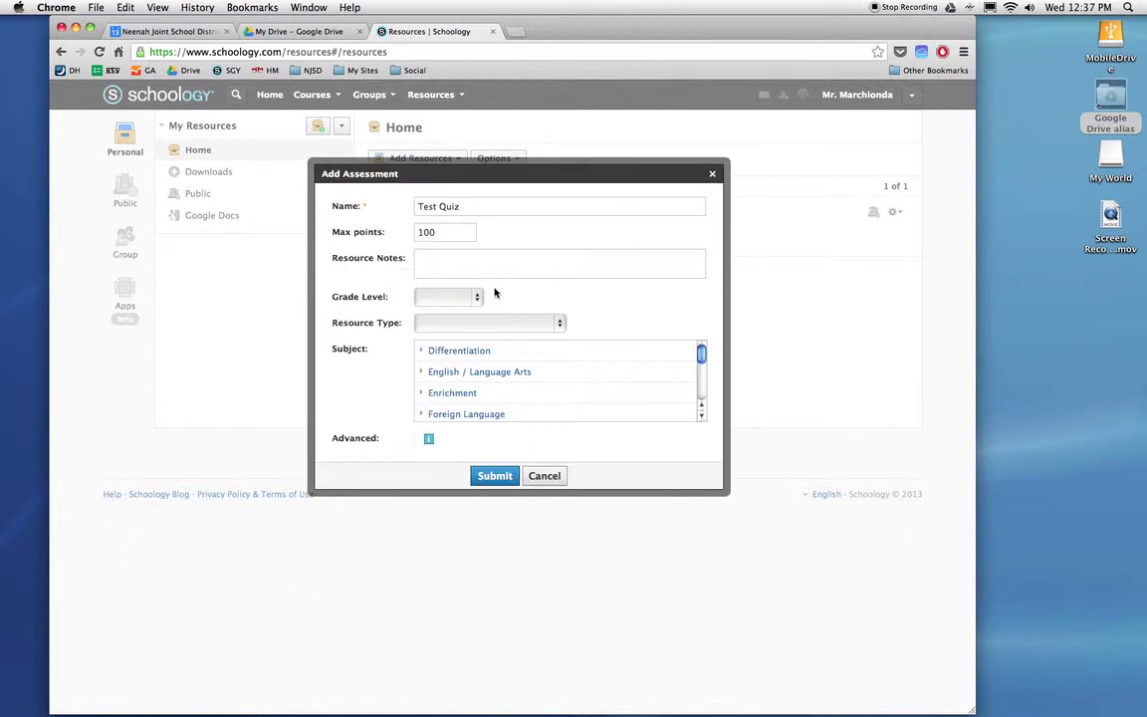
pyautogui.click(472, 297)
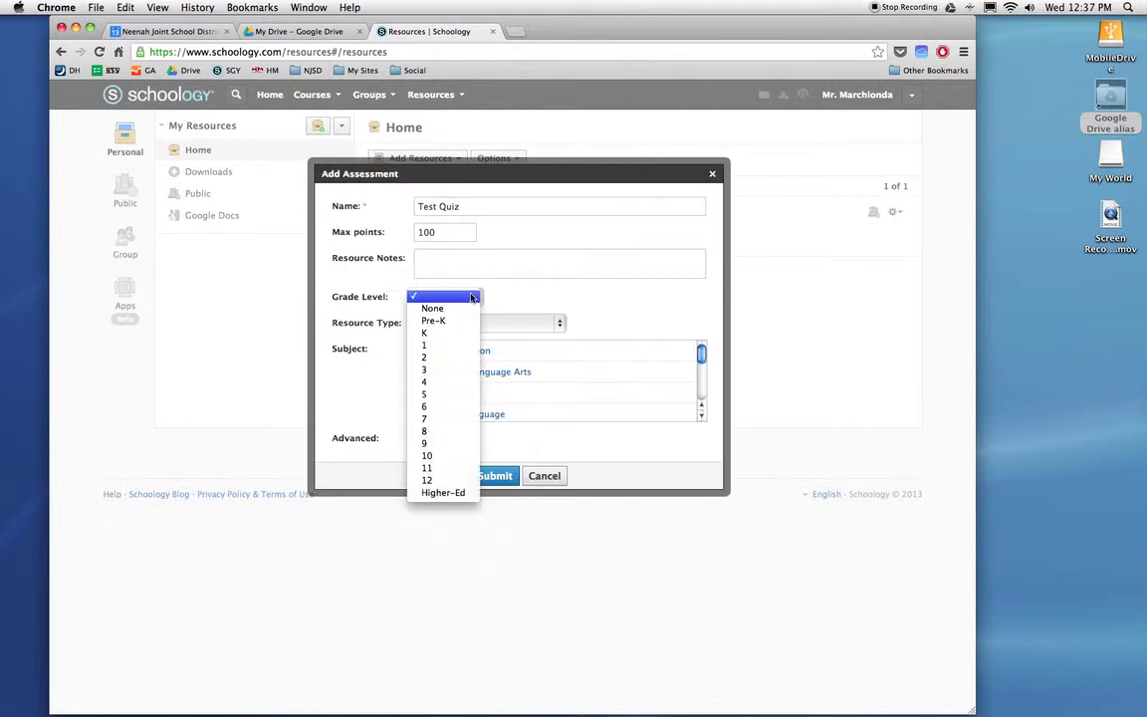
pyautogui.click(457, 406)
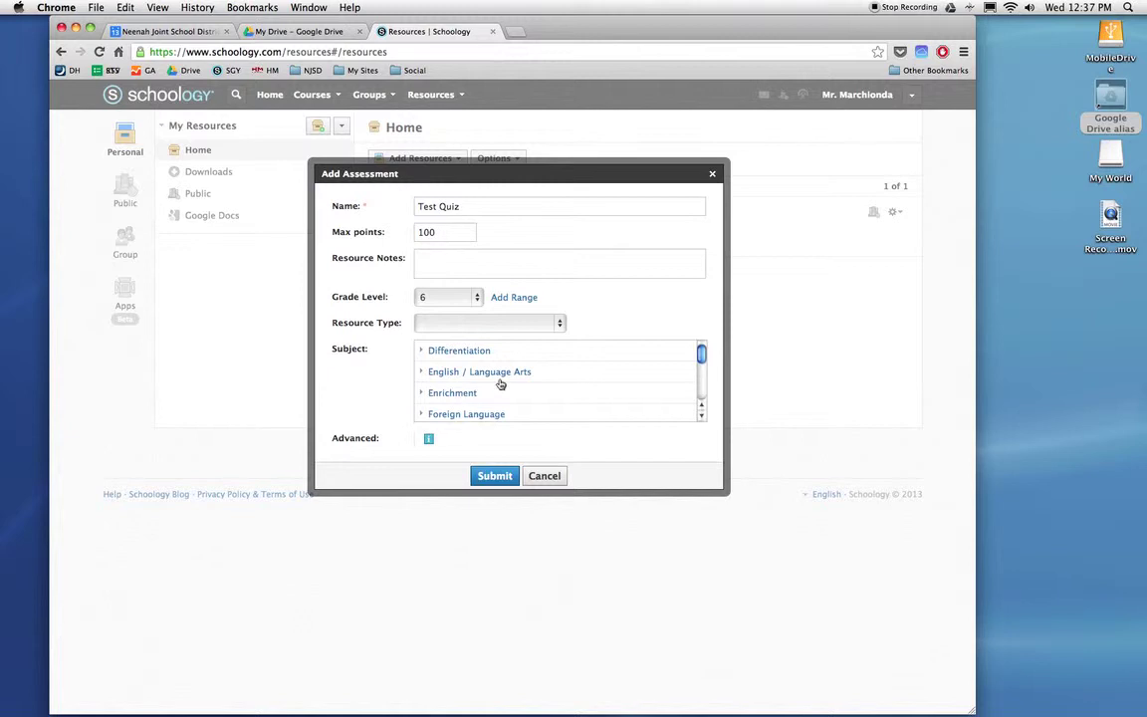
pyautogui.click(560, 324)
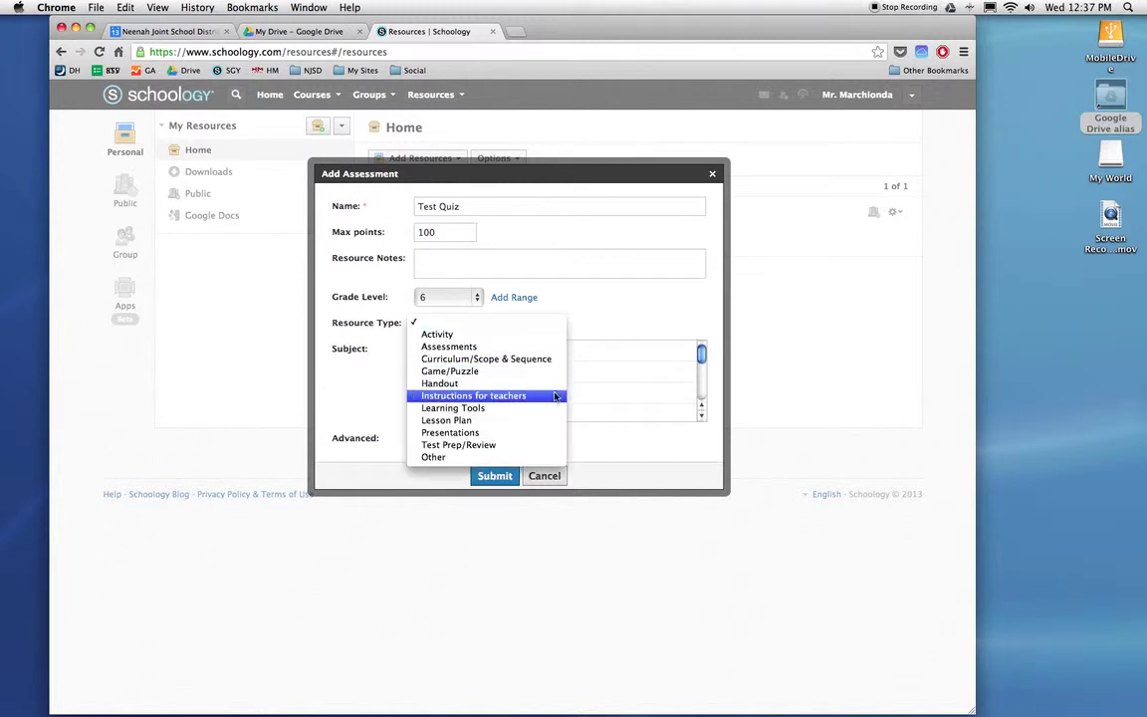
pyautogui.click(543, 449)
pyautogui.scroll(-2, 520, 374)
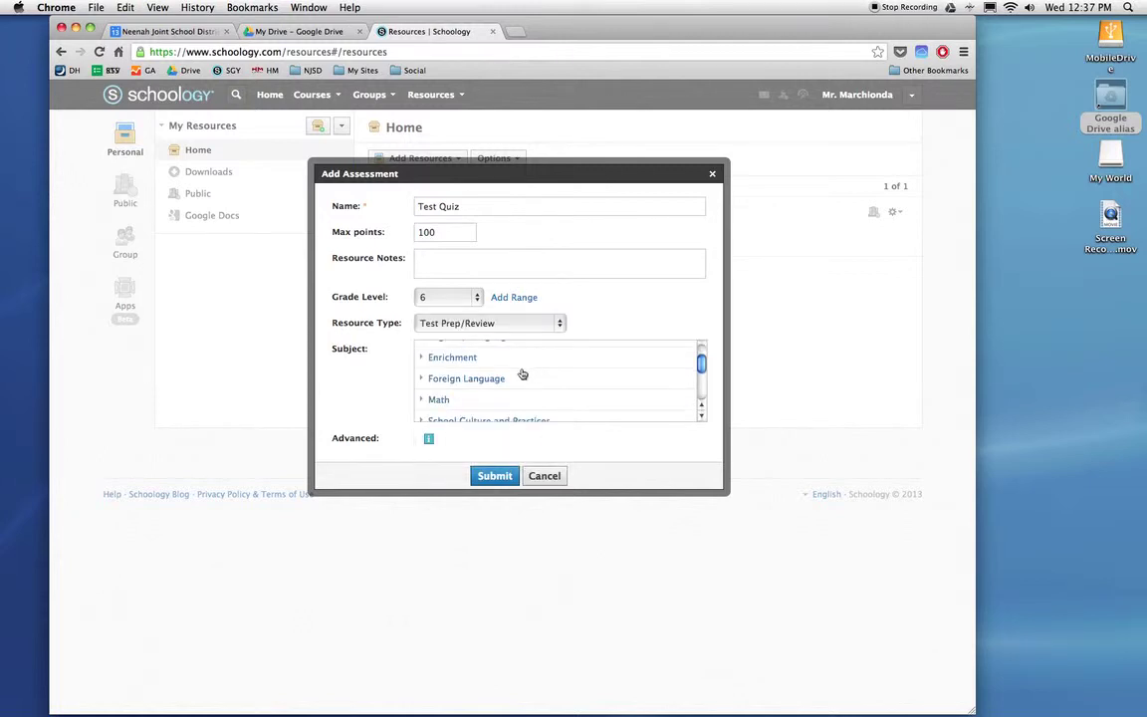
pyautogui.click(502, 399)
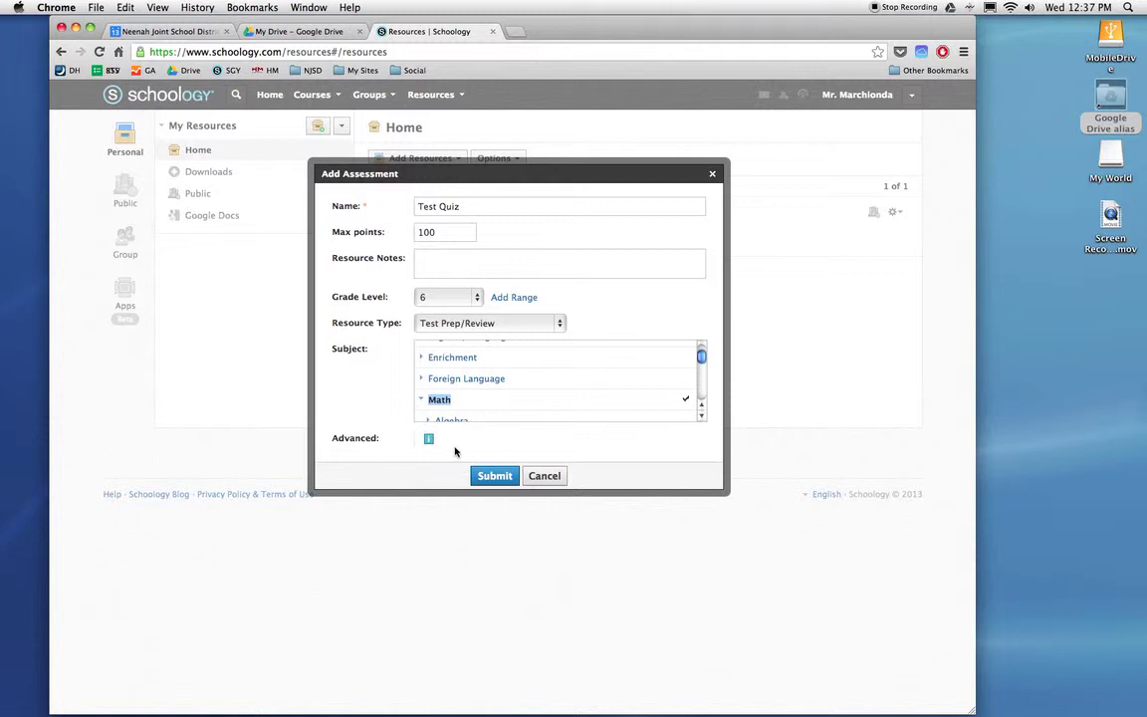
pyautogui.click(494, 476)
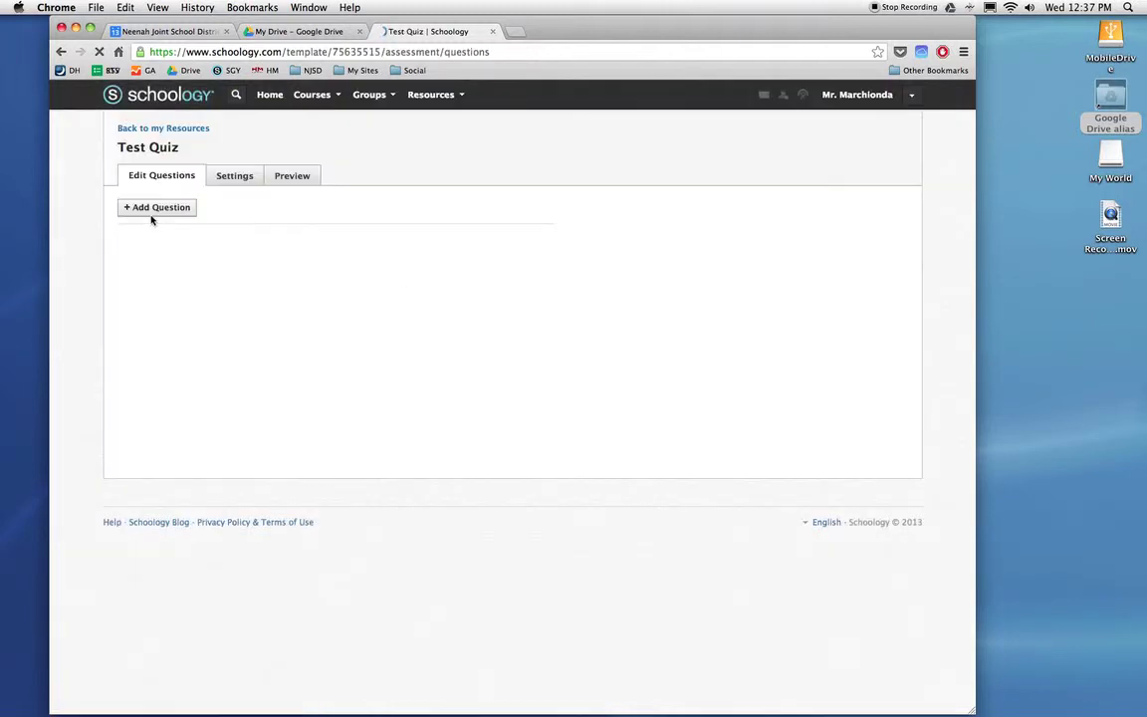
# - Add a True/False question stating that a woman, named by "Mrs." and her surname, is a great cook
pyautogui.click(155, 209)
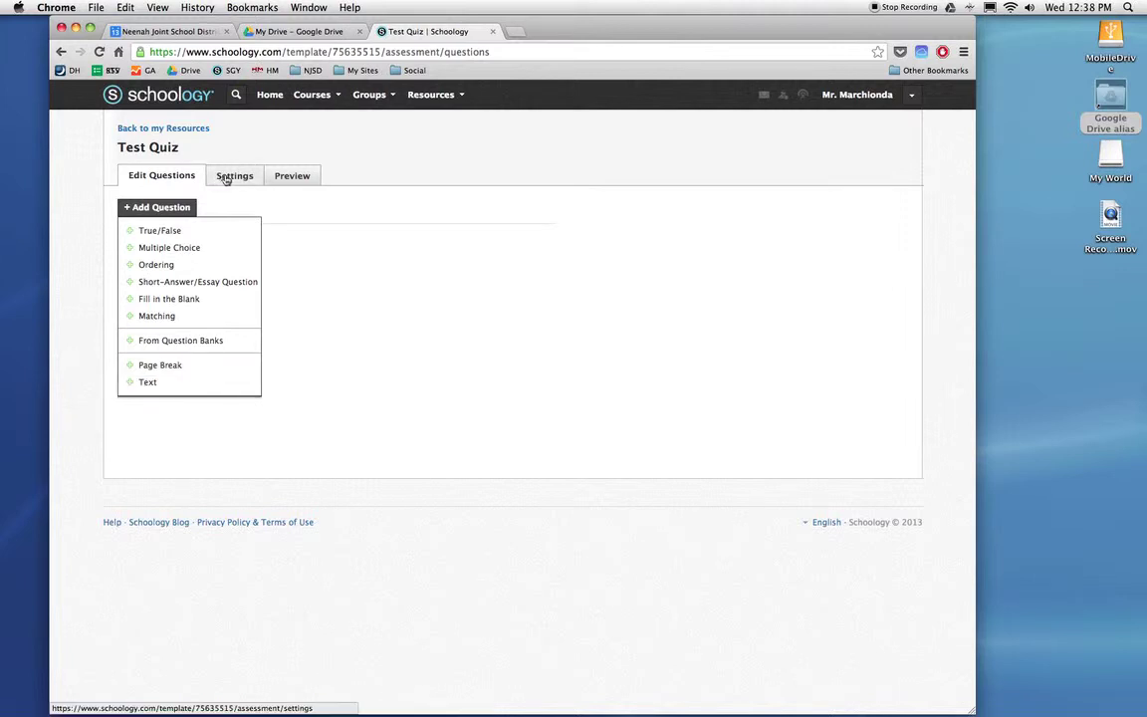
pyautogui.click(161, 232)
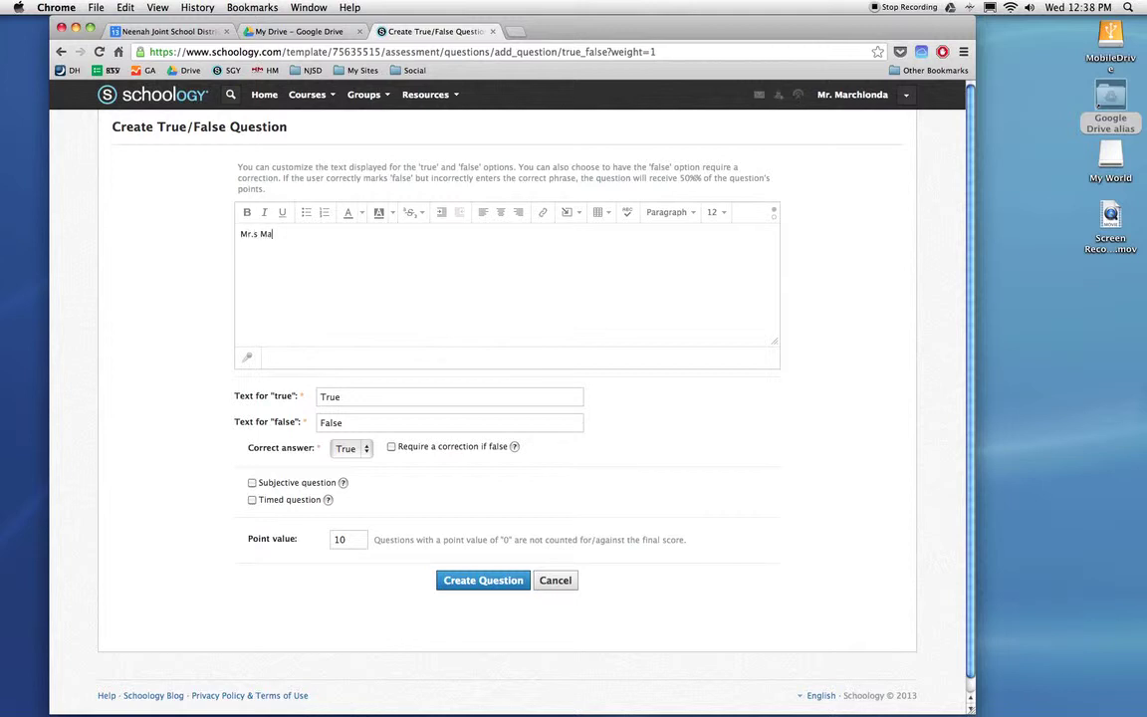
pyautogui.write('ionda is a great cook.')
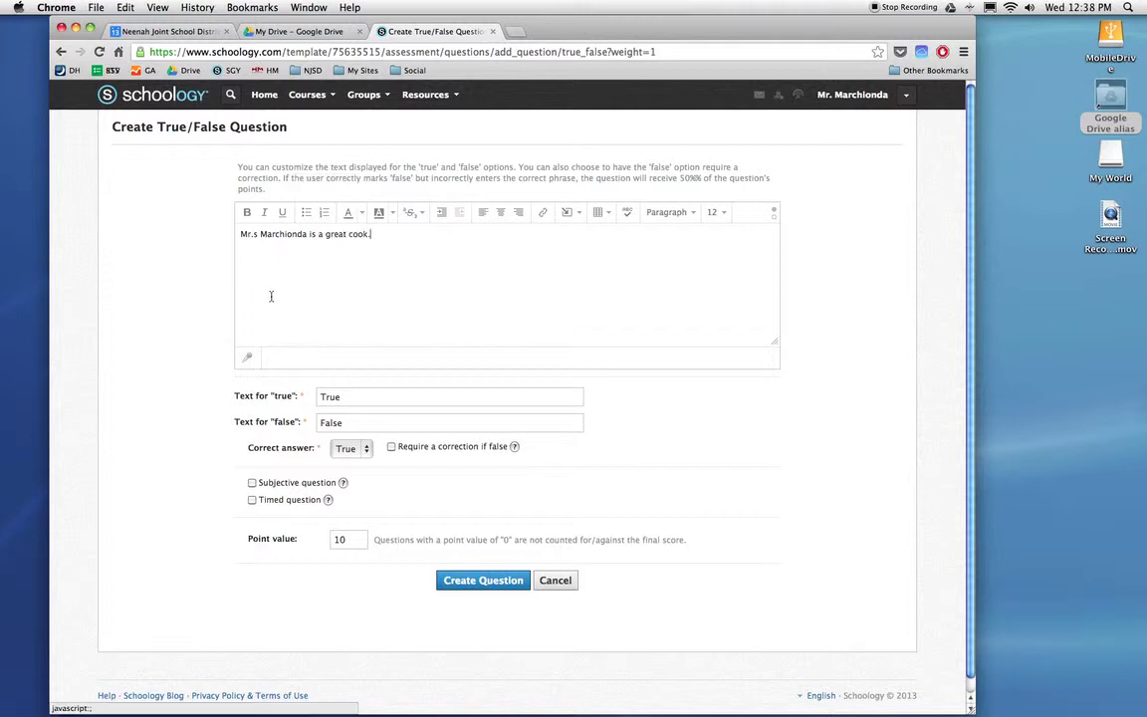
pyautogui.click(256, 234)
pyautogui.press('BackSpace')
pyautogui.write('.')
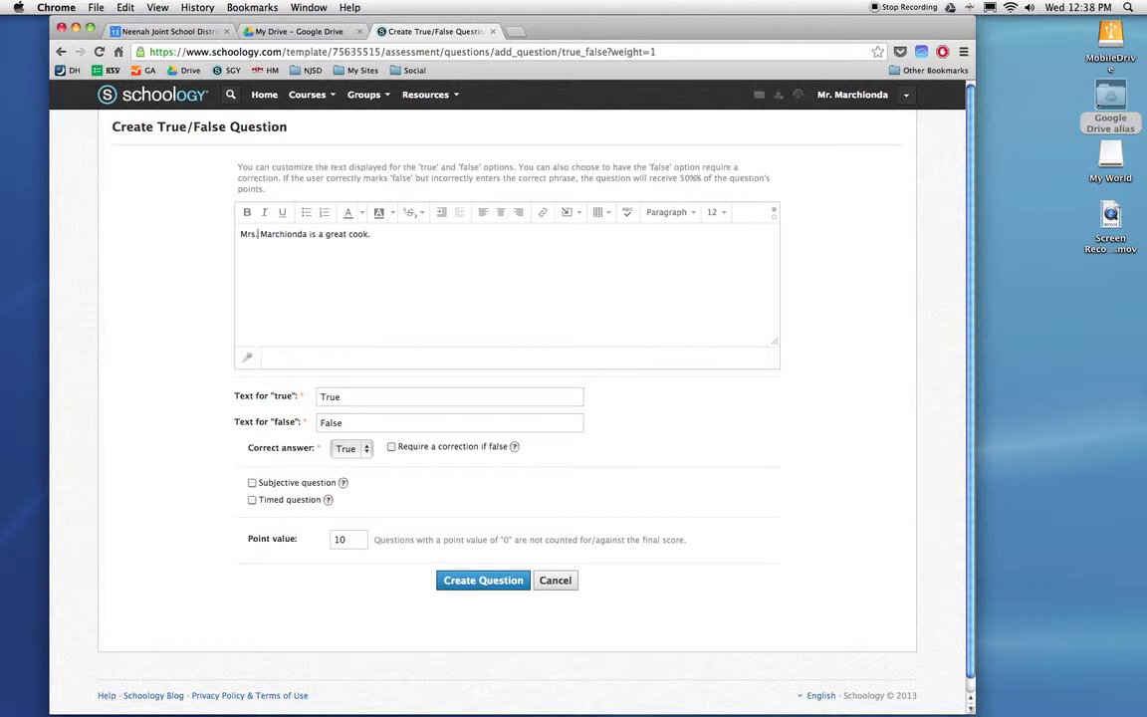
# - Make the surname in the question text bold and italic, and colour the word "great" dark red
pyautogui.doubleClick(282, 234)
pyautogui.click(251, 213)
pyautogui.click(265, 212)
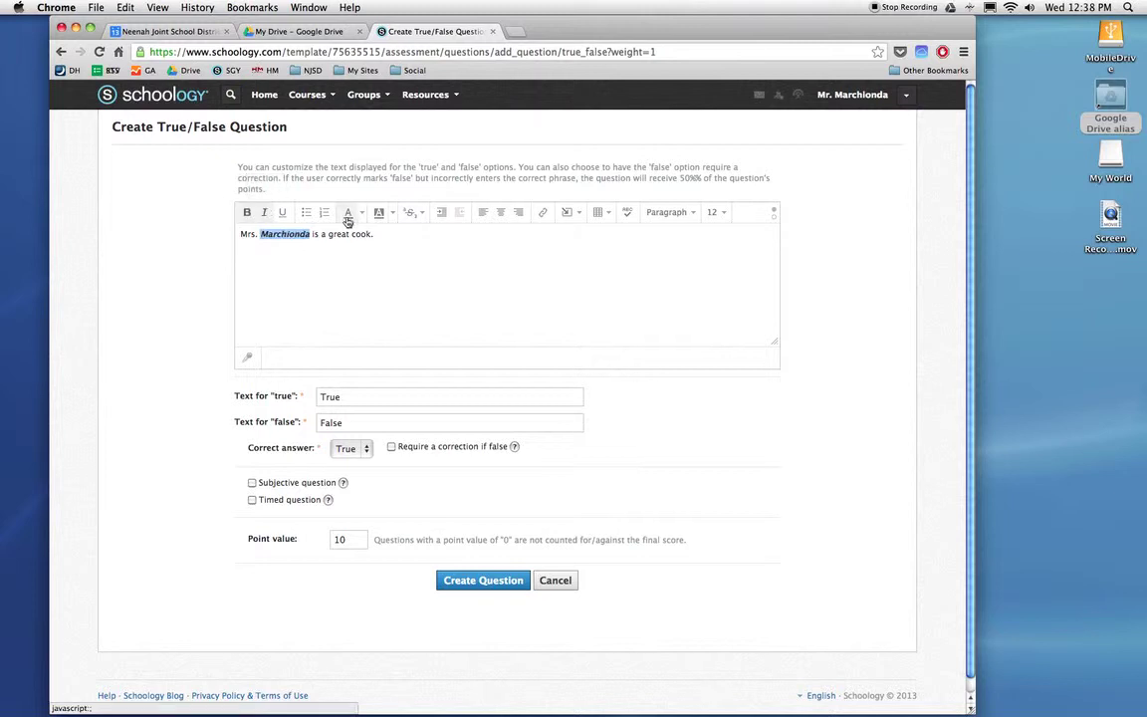
pyautogui.doubleClick(339, 234)
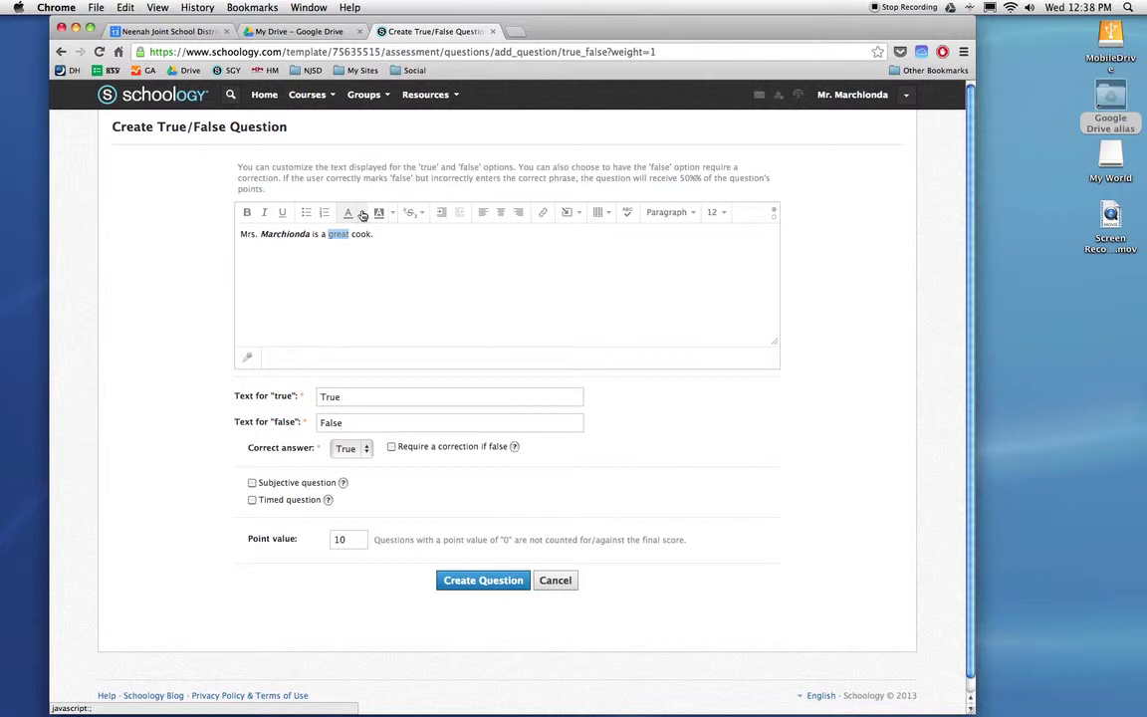
pyautogui.click(360, 213)
pyautogui.click(314, 230)
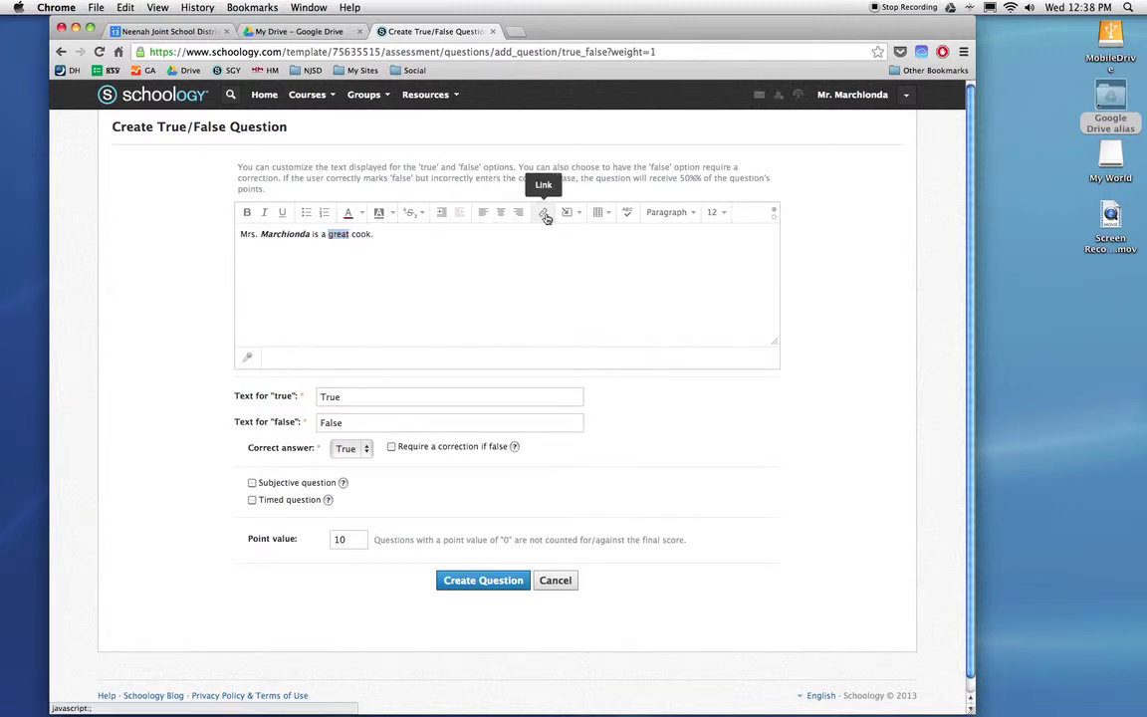
pyautogui.click(544, 215)
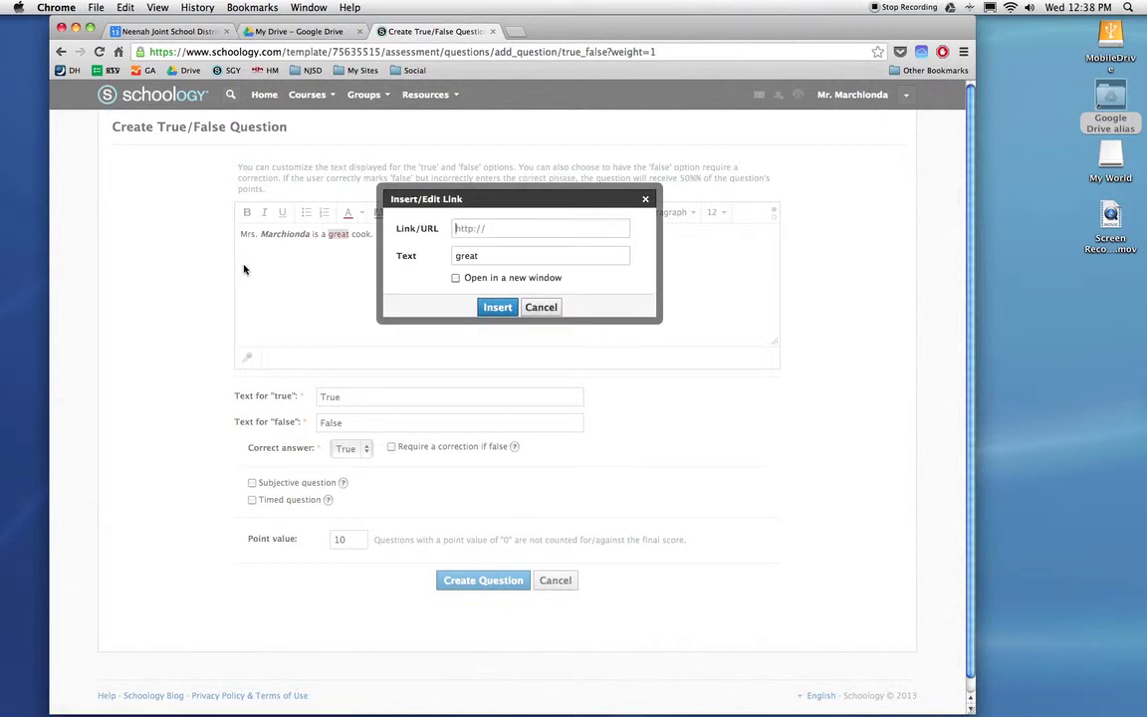
pyautogui.click(540, 307)
# - Insert the image announcement.jpg from Google Drive's Website/Clipart folder into the question text
pyautogui.click(561, 211)
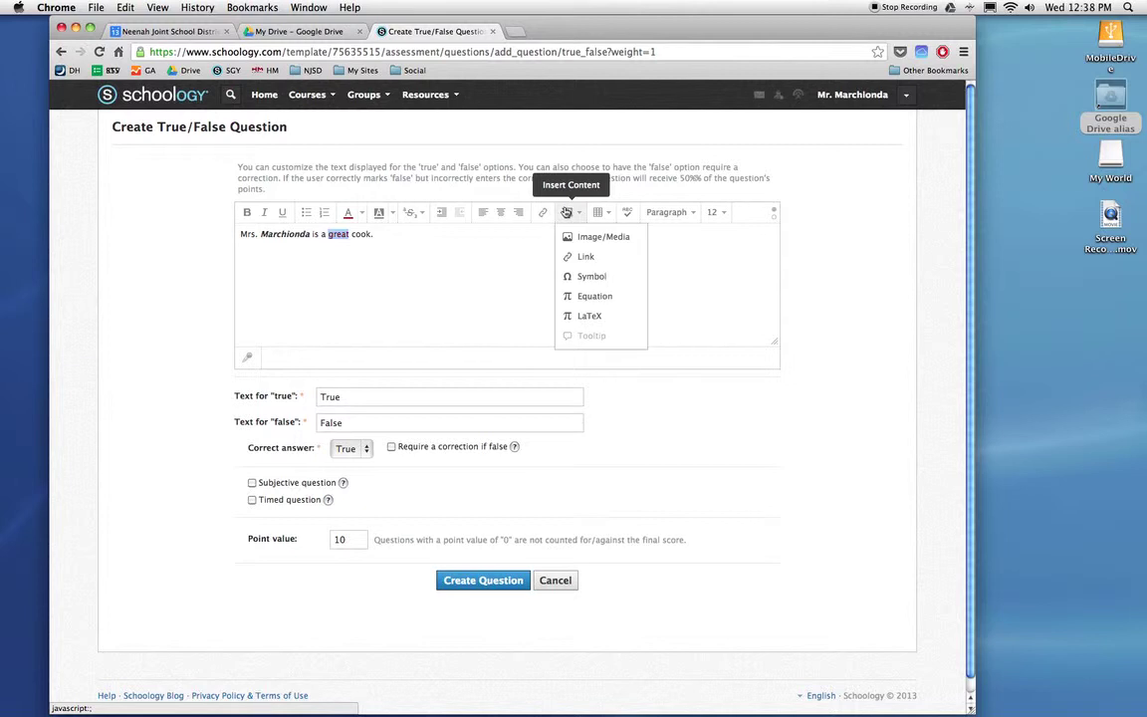
pyautogui.click(569, 240)
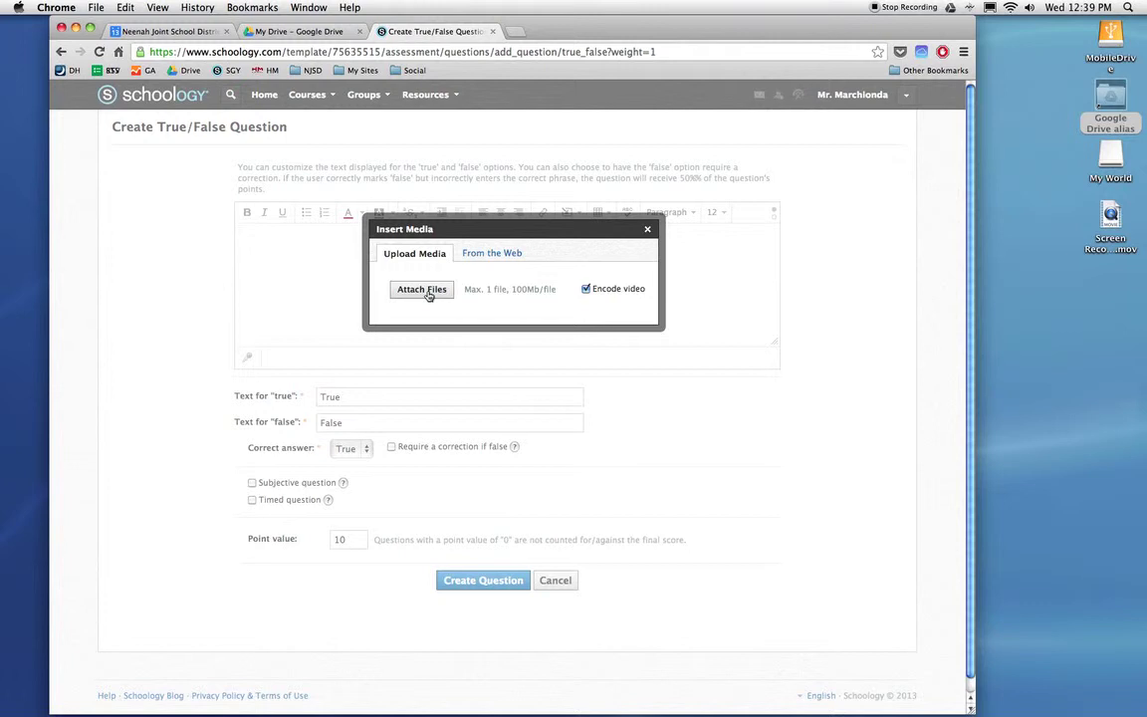
pyautogui.click(426, 291)
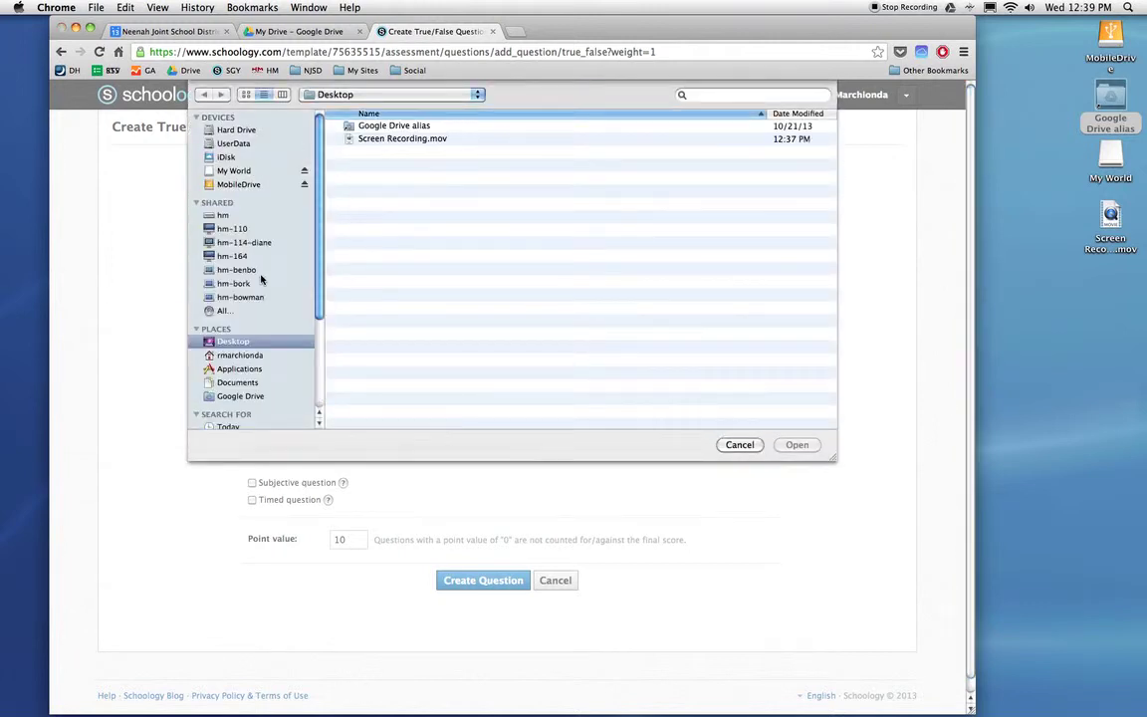
pyautogui.doubleClick(354, 124)
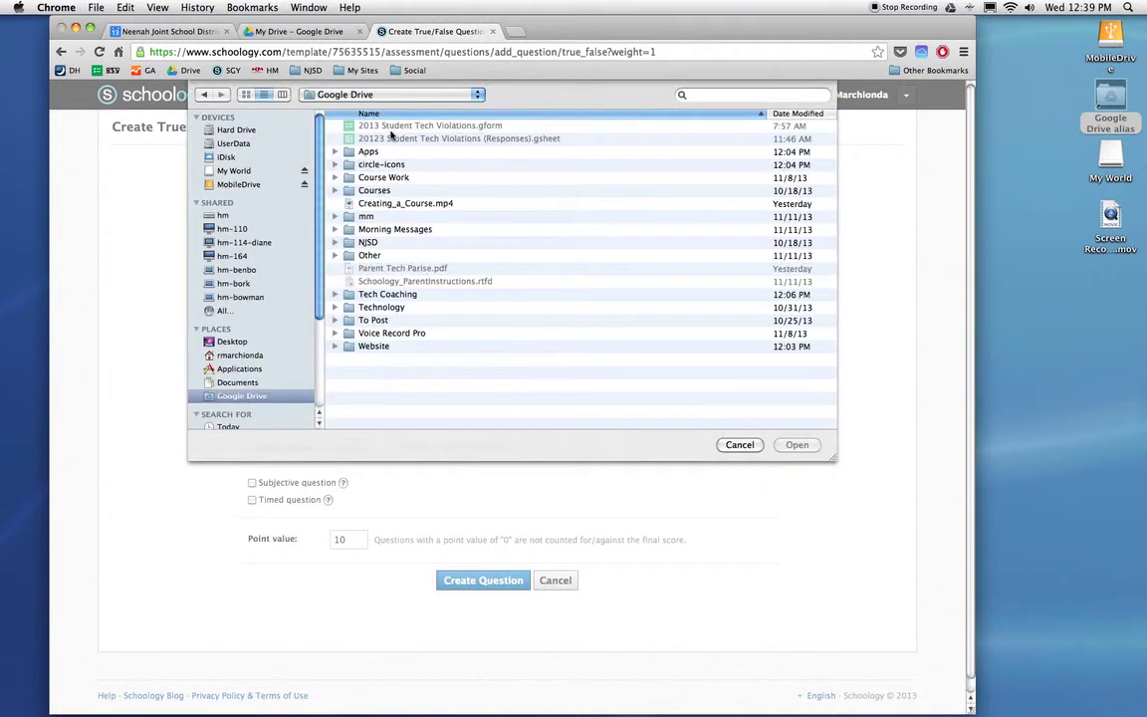
pyautogui.doubleClick(377, 346)
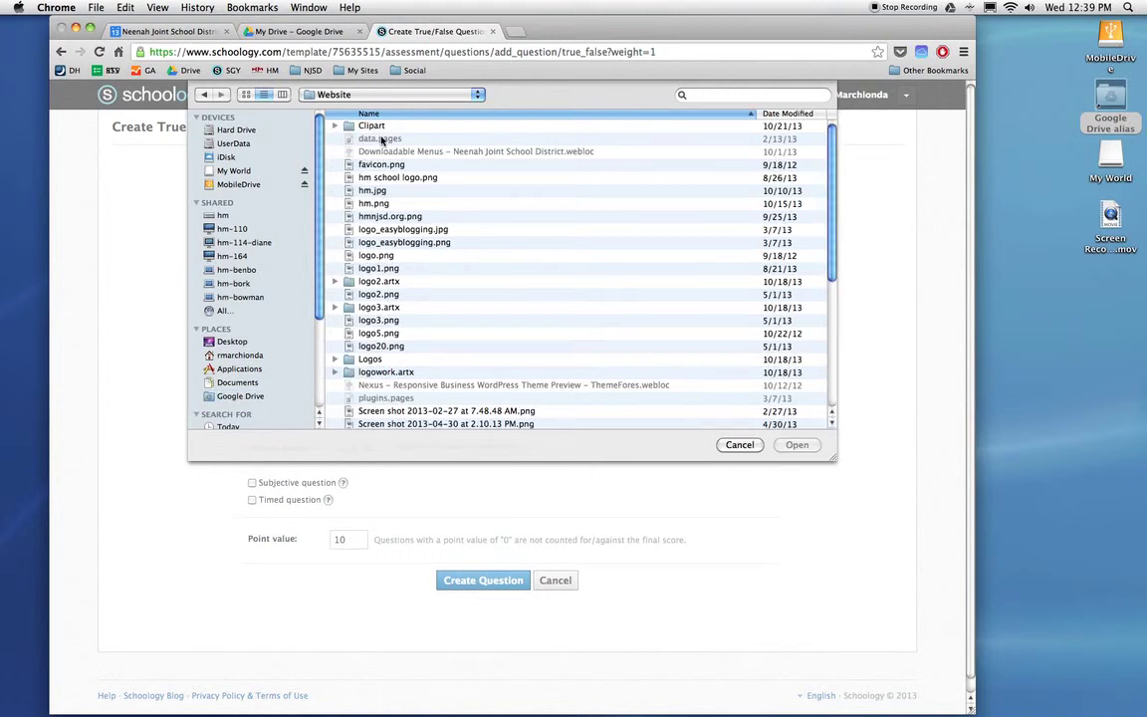
pyautogui.doubleClick(369, 126)
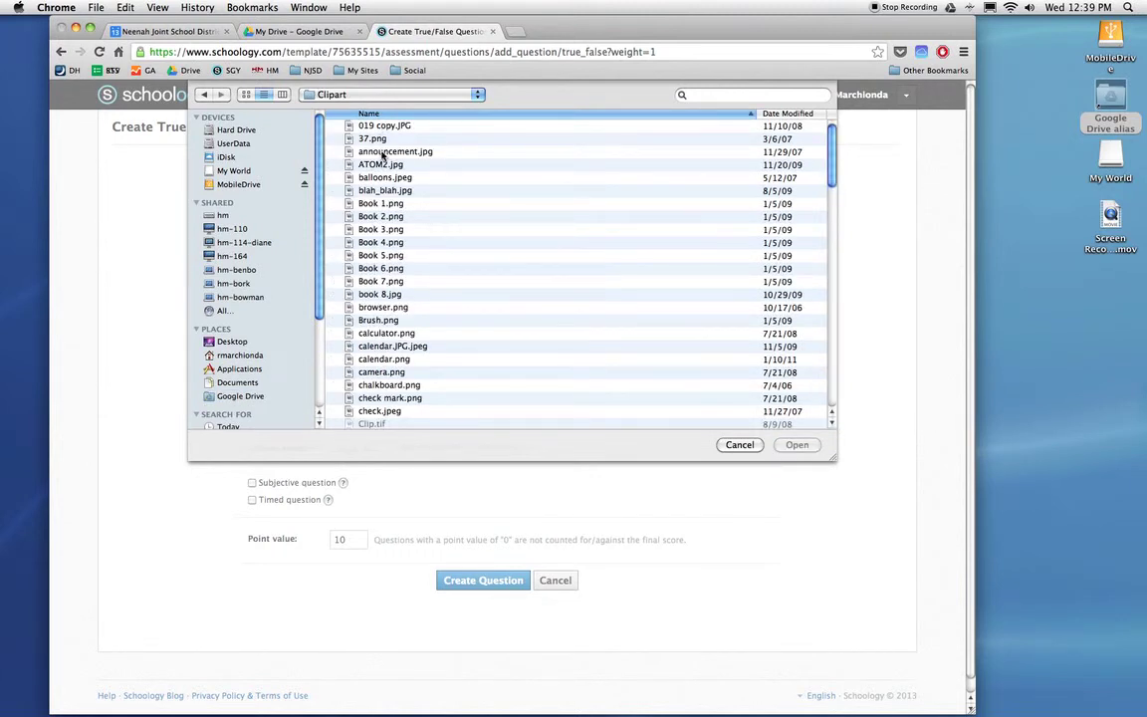
pyautogui.click(382, 154)
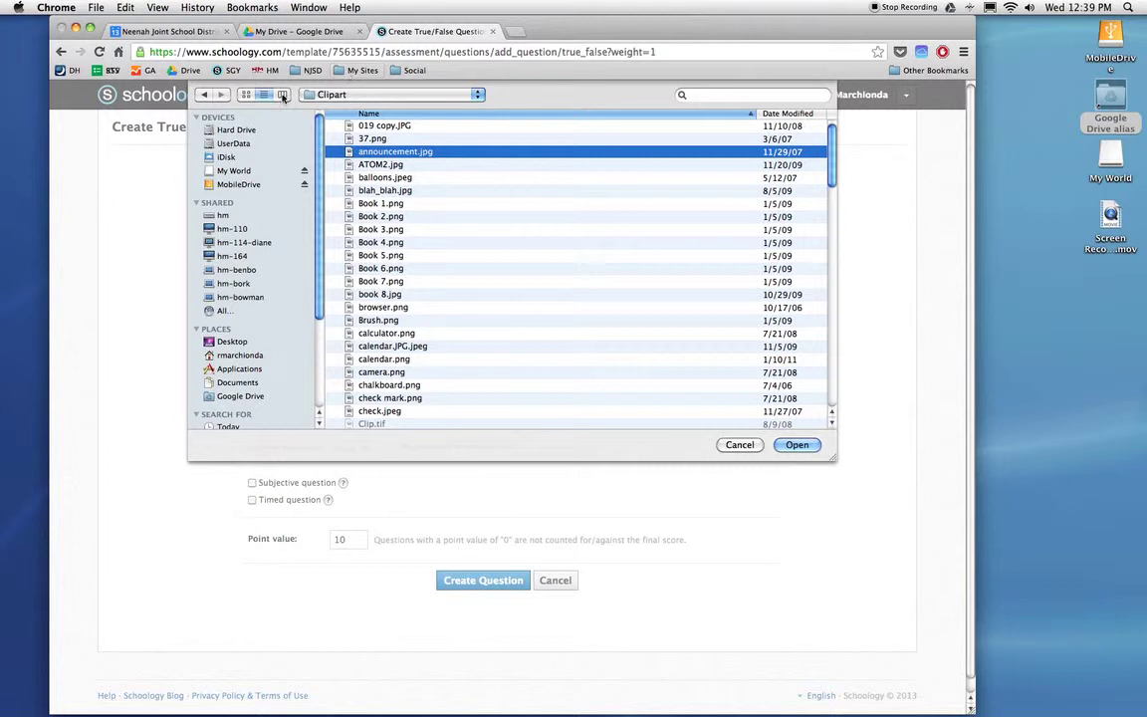
pyautogui.click(283, 94)
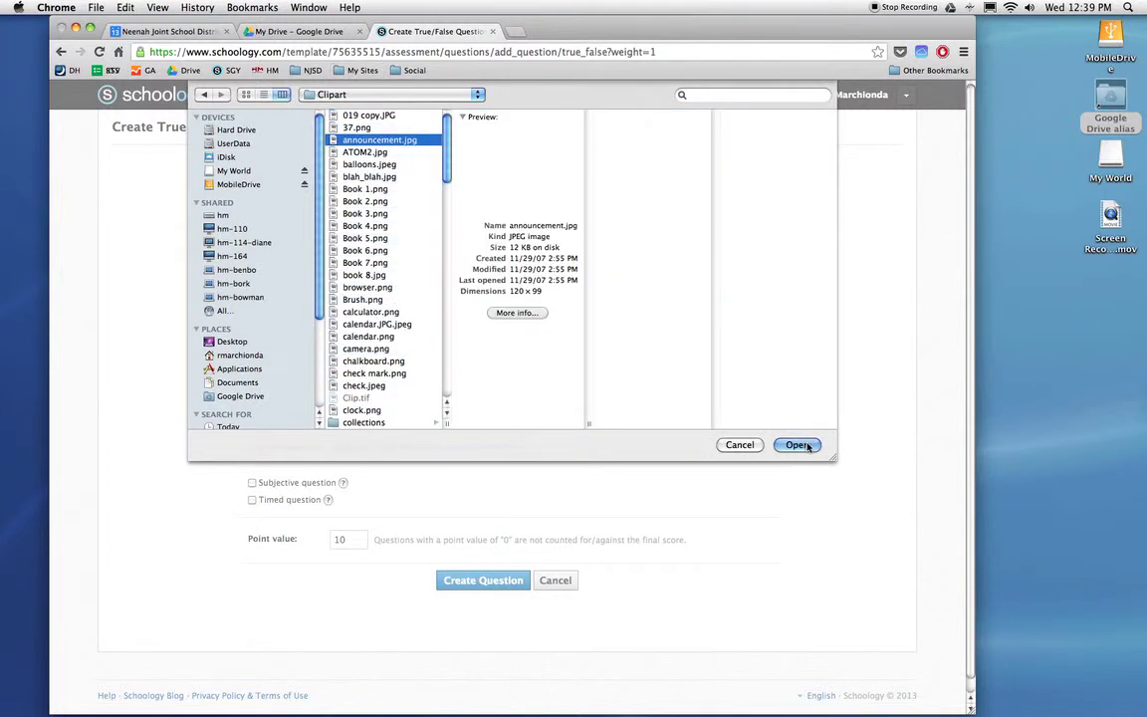
pyautogui.click(800, 445)
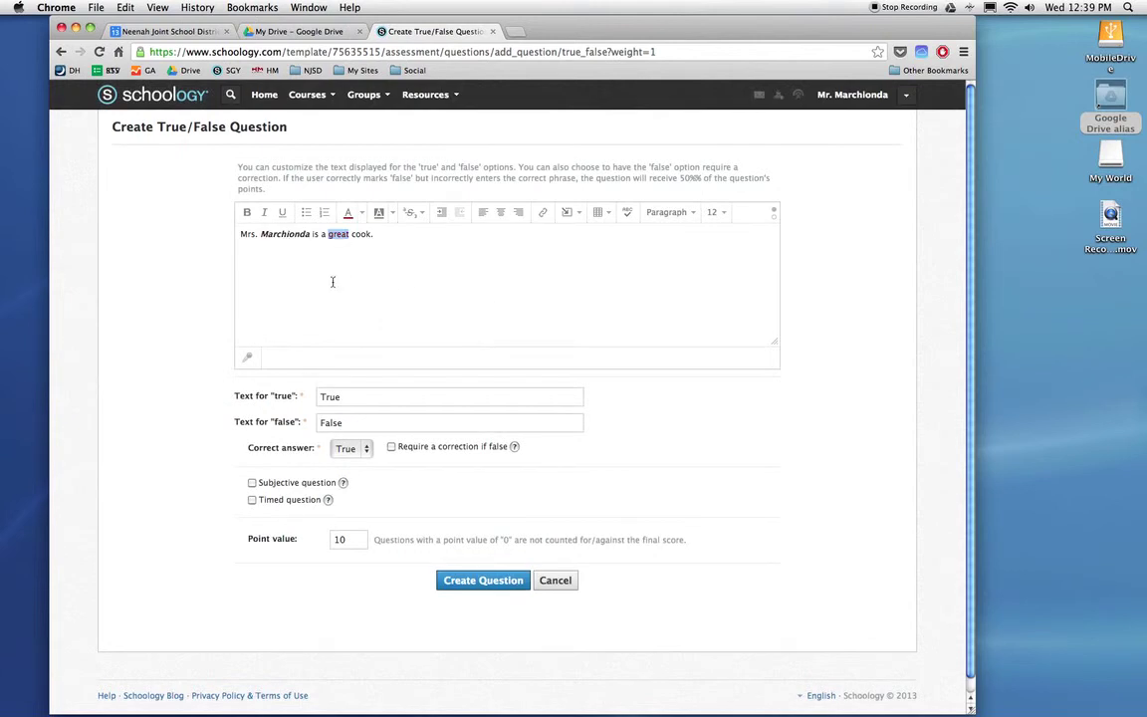
# - Move the inserted image to the start of the question text and set its alignment to Right
pyautogui.moveTo(246, 257)
pyautogui.mouseDown()
pyautogui.moveTo(228, 217)
pyautogui.moveTo(245, 233)
pyautogui.mouseUp()
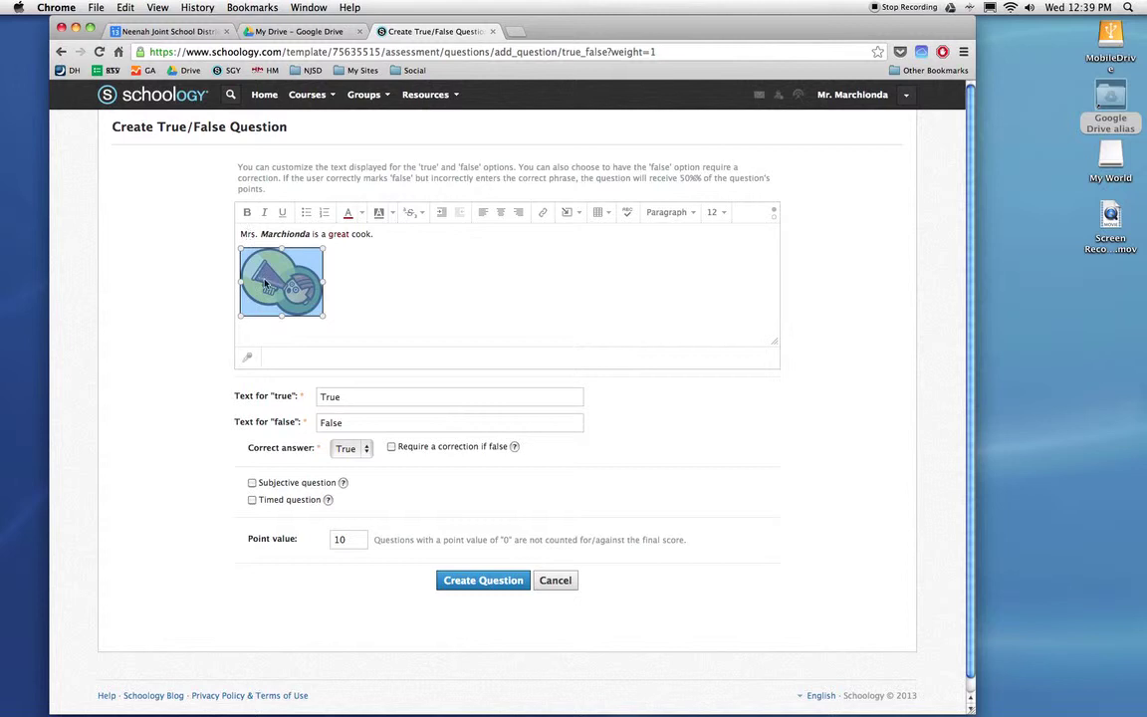
pyautogui.moveTo(265, 284); pyautogui.dragTo(243, 237)
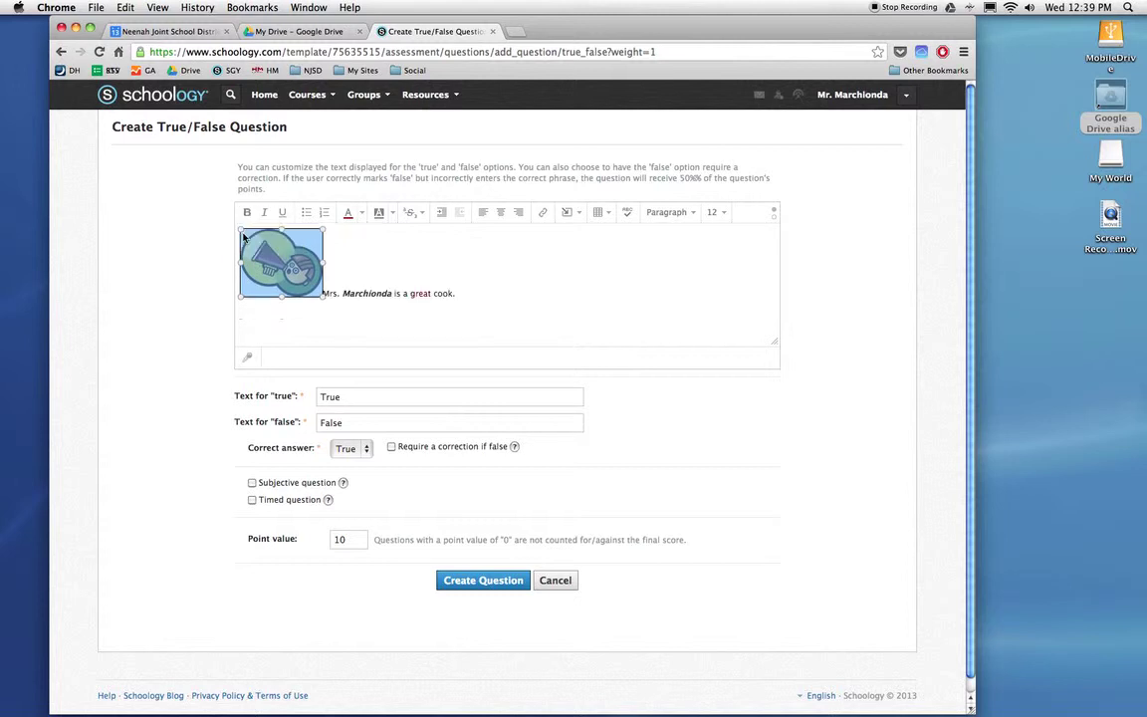
pyautogui.doubleClick(259, 245)
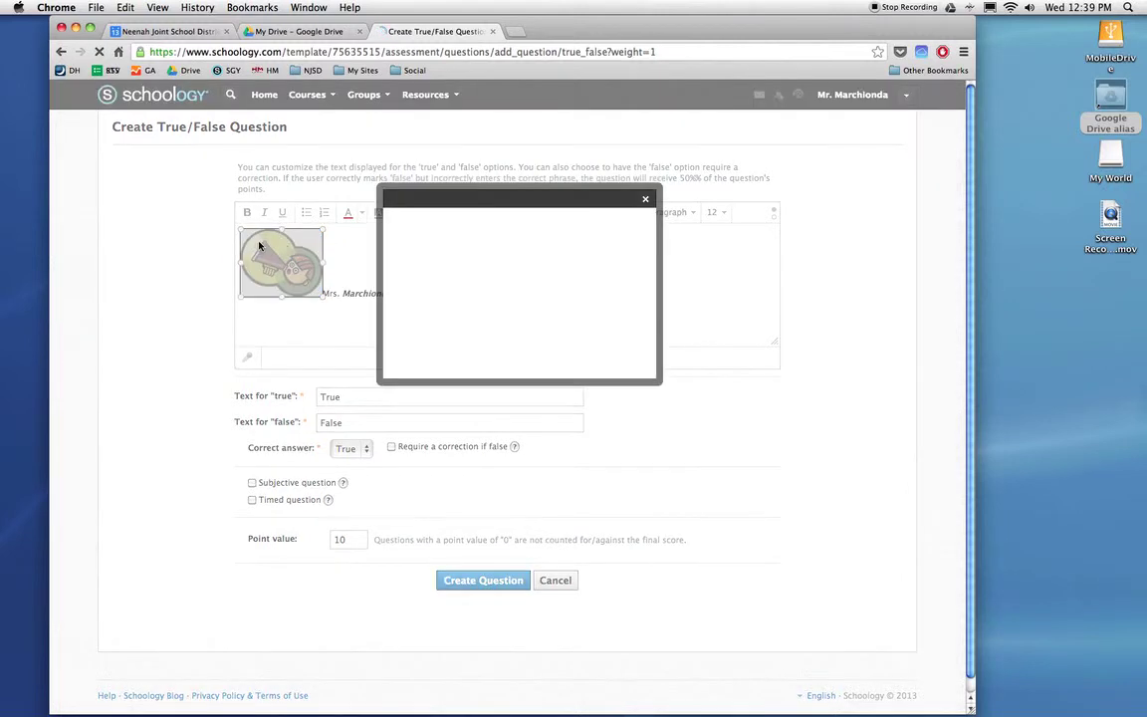
pyautogui.click(502, 254)
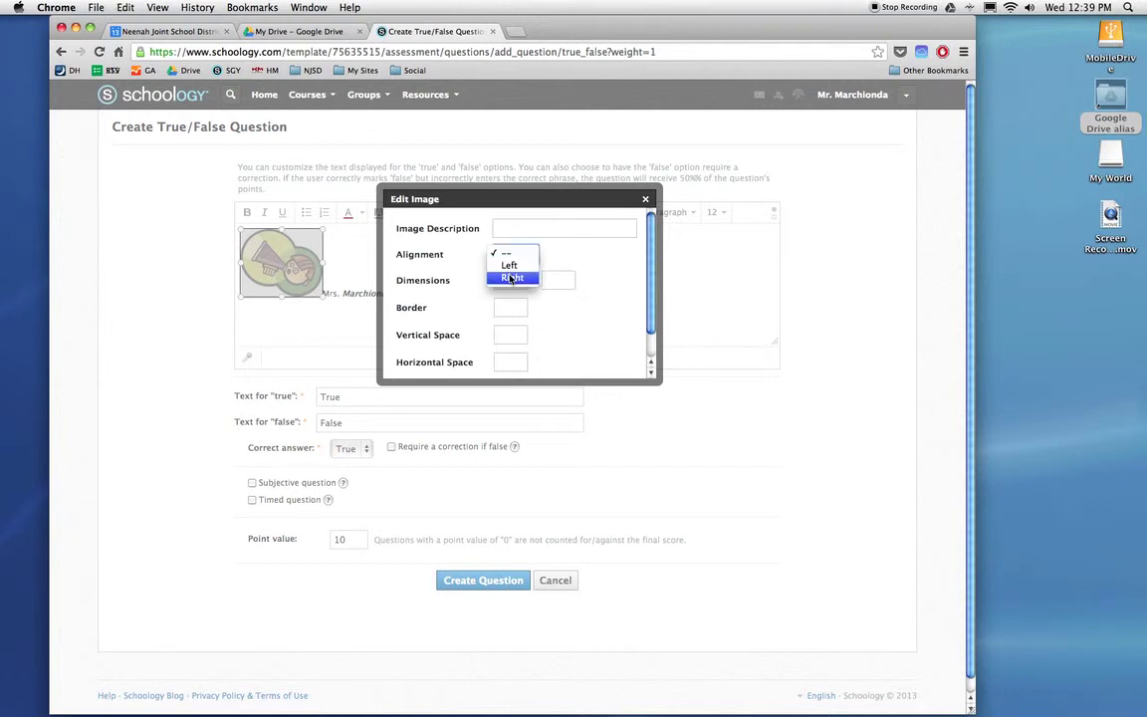
pyautogui.click(511, 279)
pyautogui.scroll(-1, 503, 323)
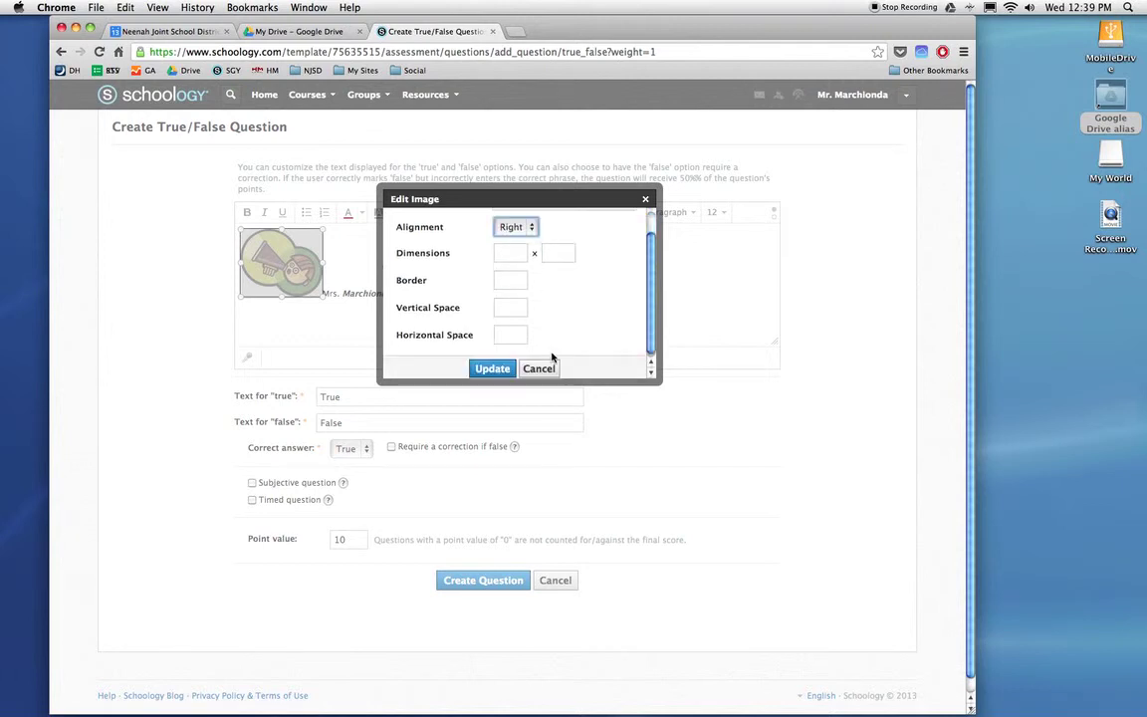
pyautogui.click(492, 369)
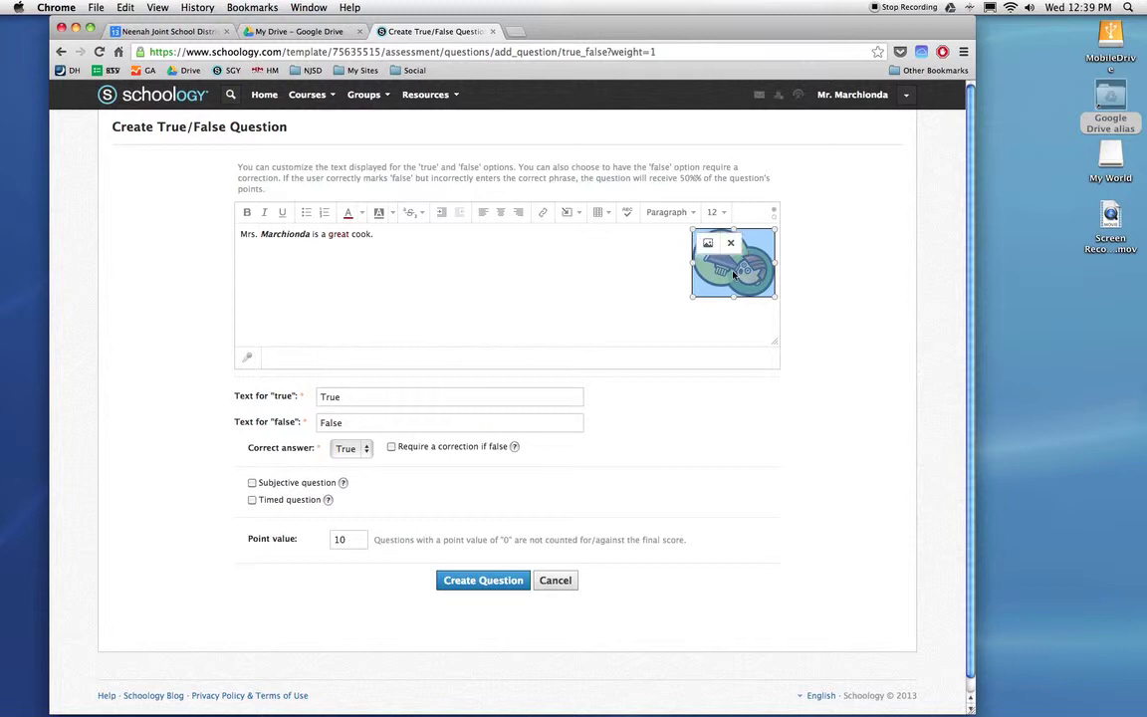
# - Enlarge the image in the question text slightly and create the question with True as the correct answer
pyautogui.moveTo(692, 296); pyautogui.dragTo(684, 308)
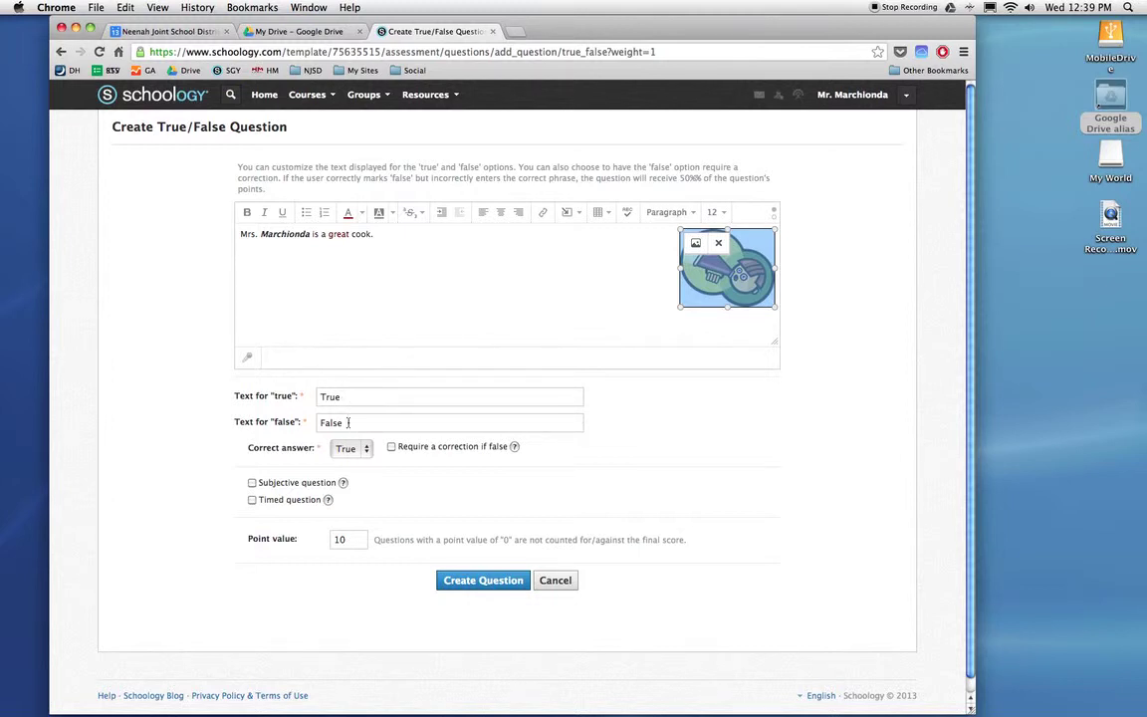
pyautogui.click(354, 448)
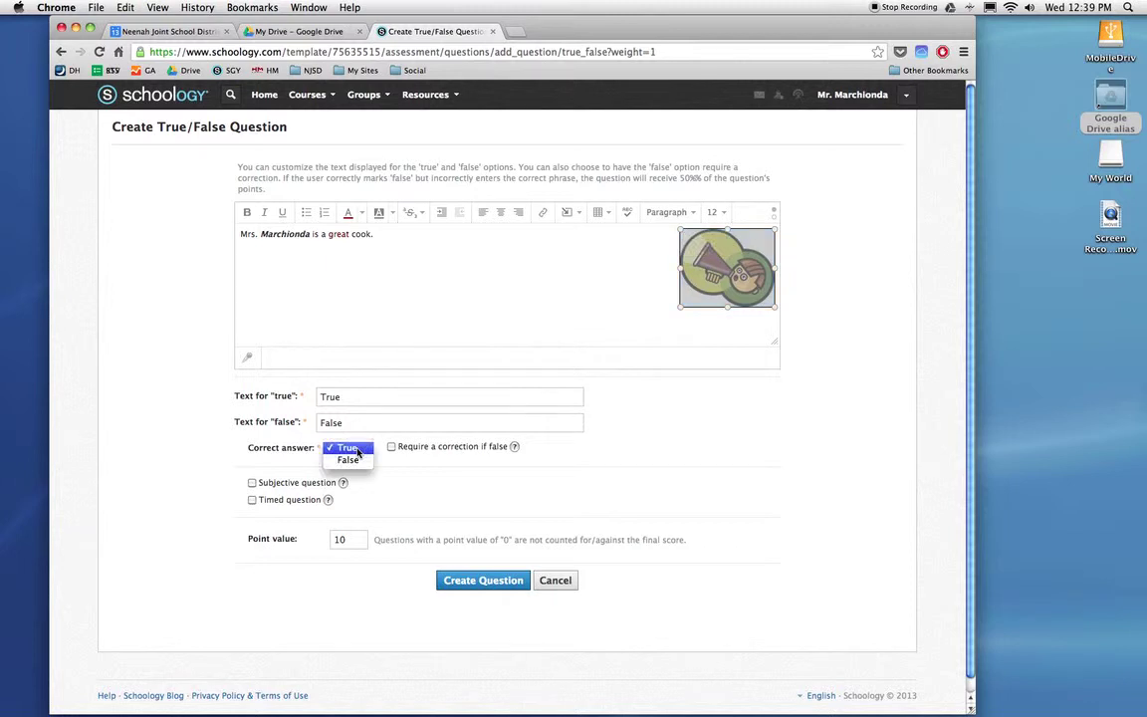
pyautogui.click(359, 452)
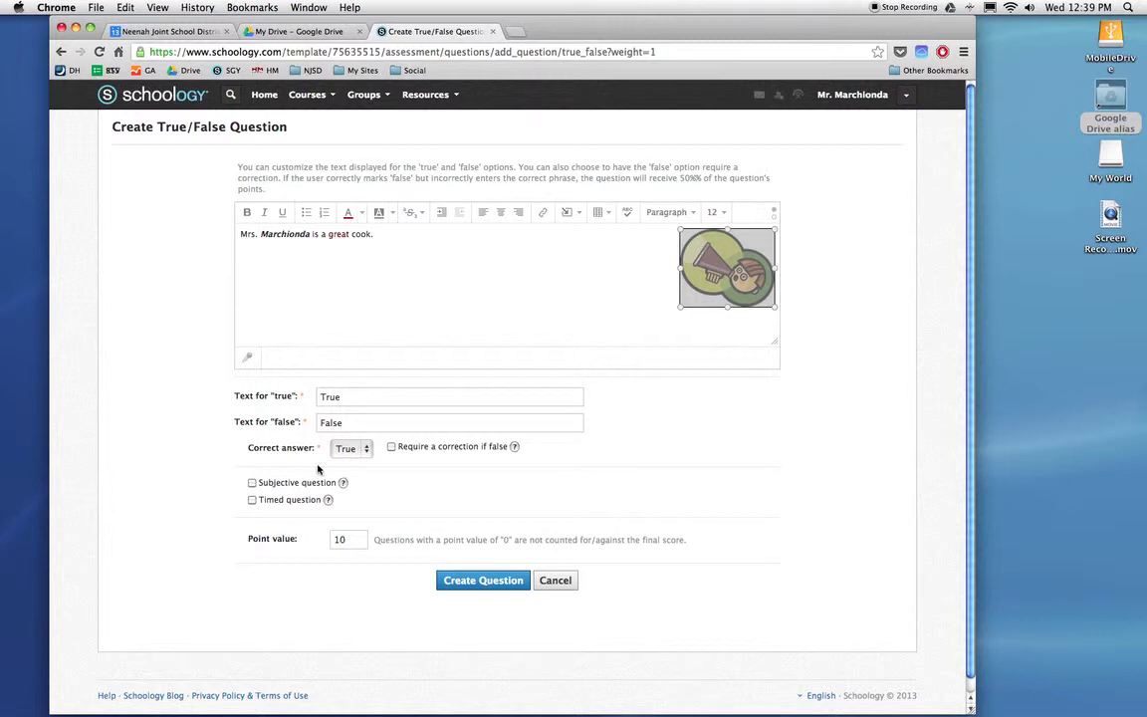
pyautogui.click(483, 581)
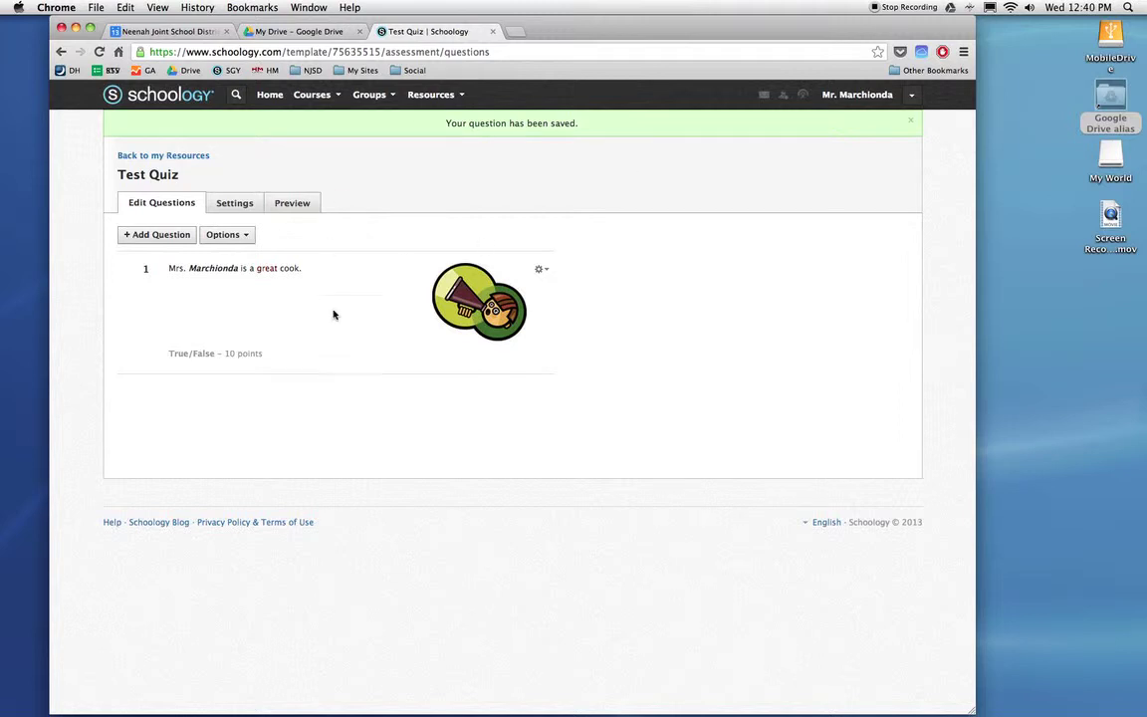
# - Return to the personal resources and add a folder named "Math Quizes"
pyautogui.click(184, 157)
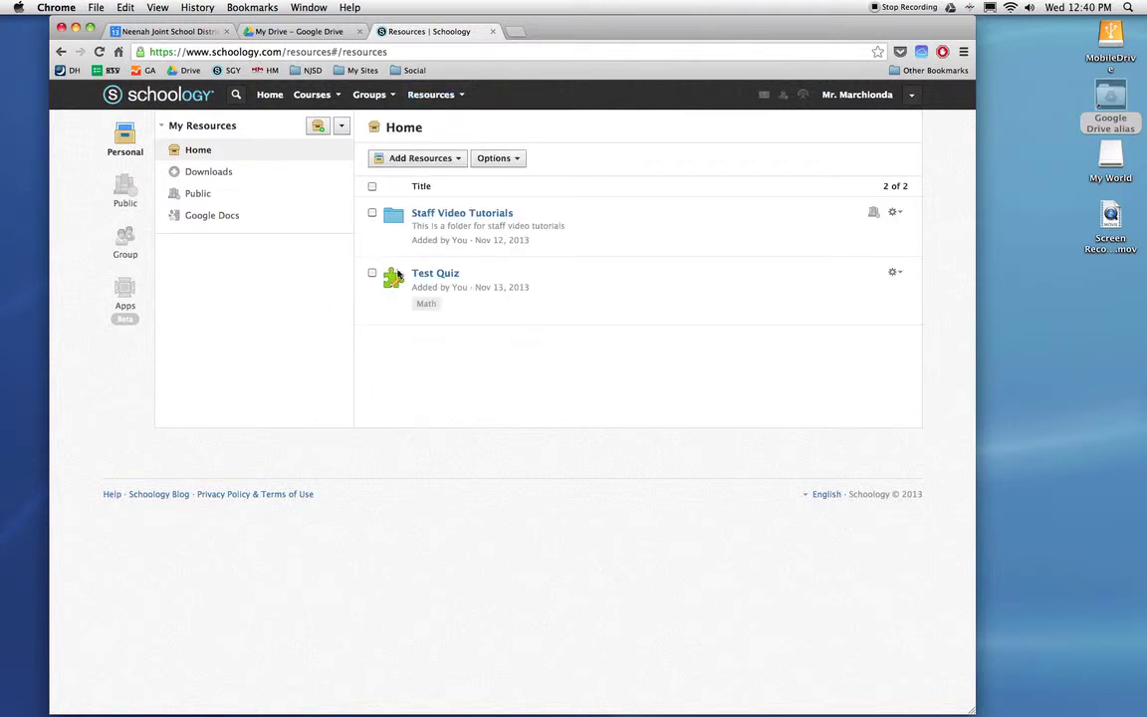
pyautogui.click(418, 158)
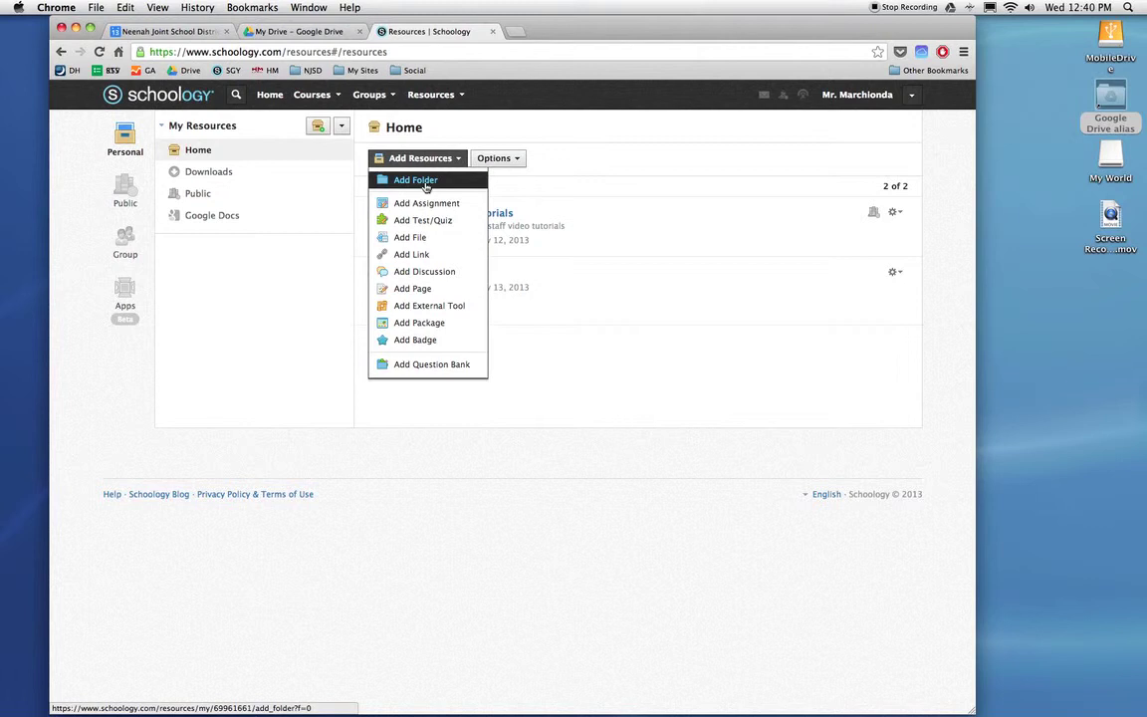
pyautogui.click(425, 183)
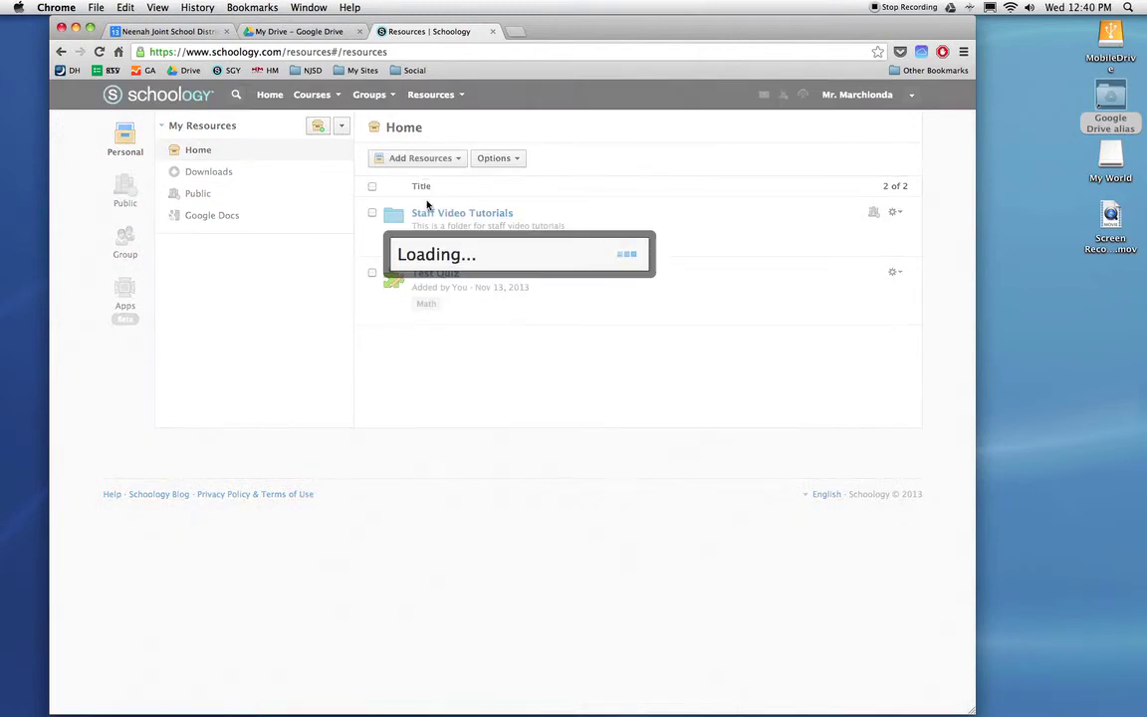
pyautogui.write('Math Quizes')
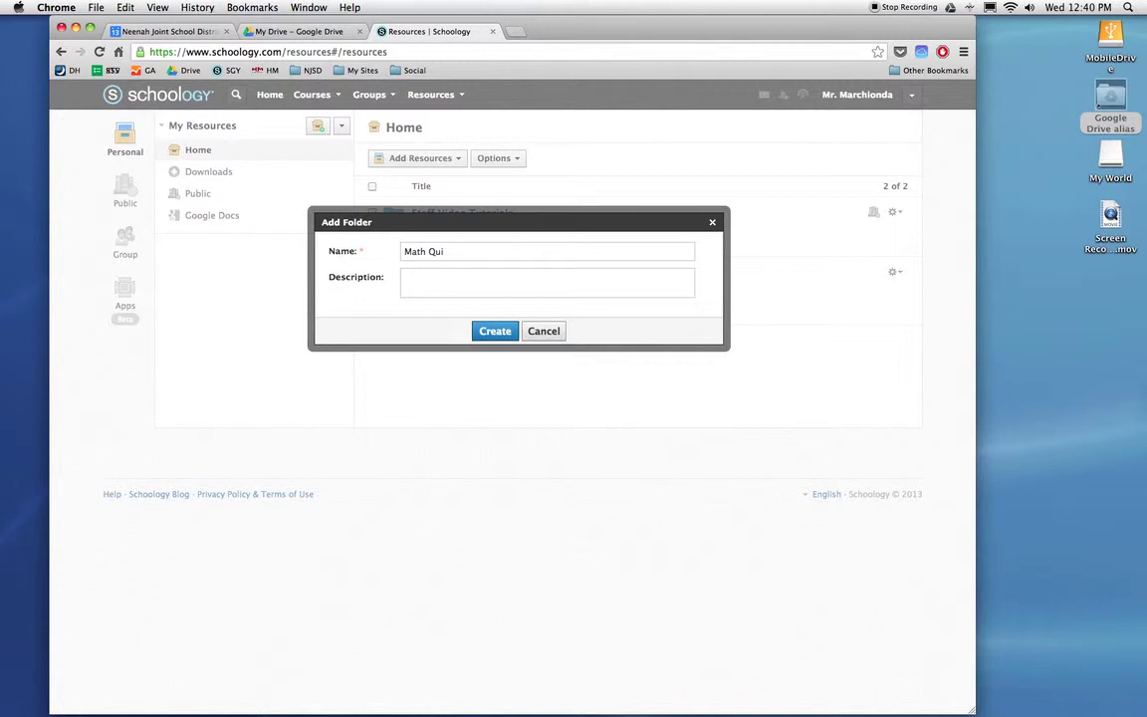
pyautogui.click(481, 330)
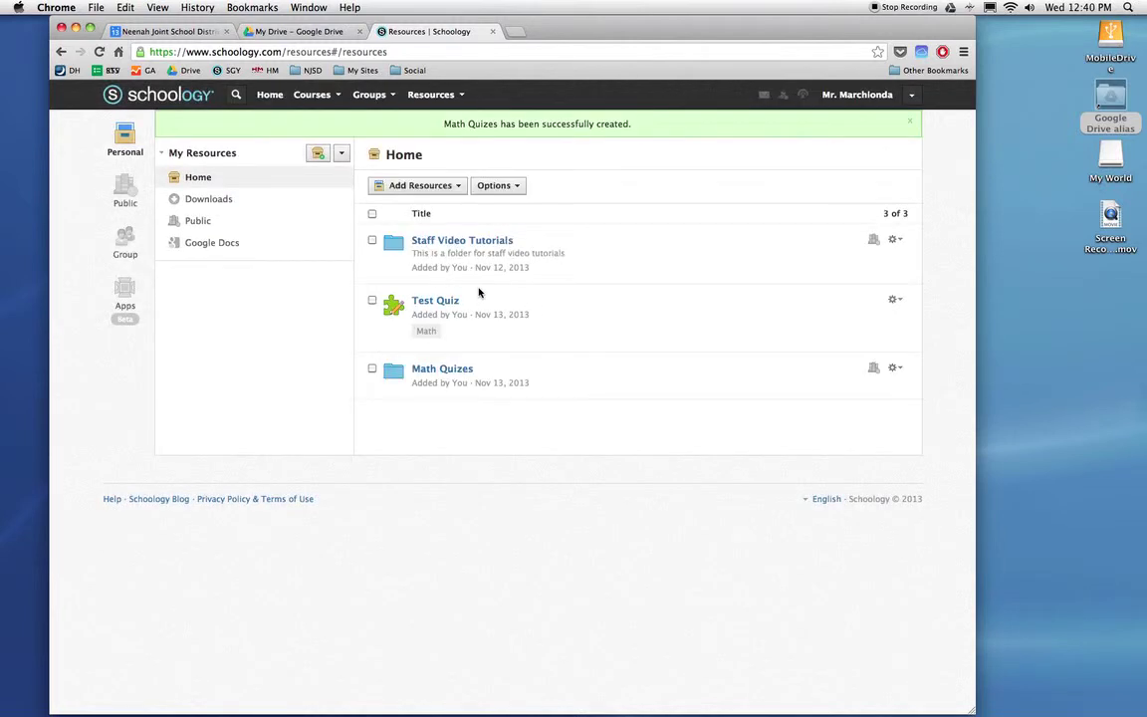
# - Copy Test Quiz into the Math Quizes folder of the Home collection
pyautogui.click(371, 302)
pyautogui.click(544, 186)
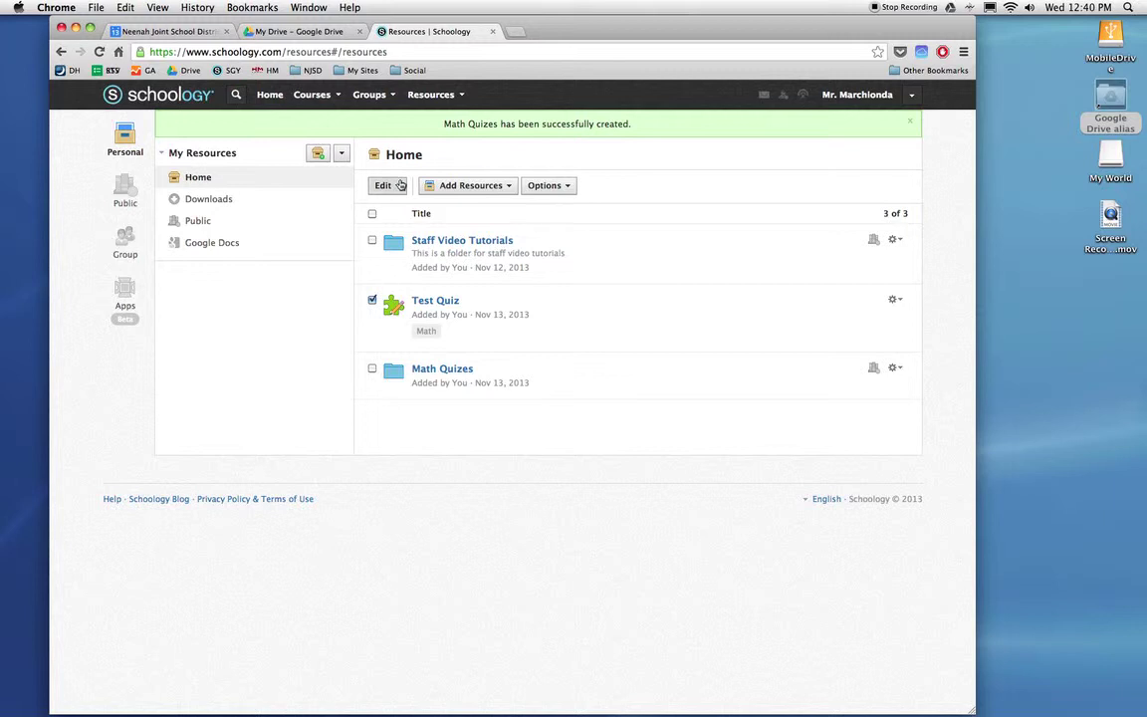
pyautogui.click(384, 185)
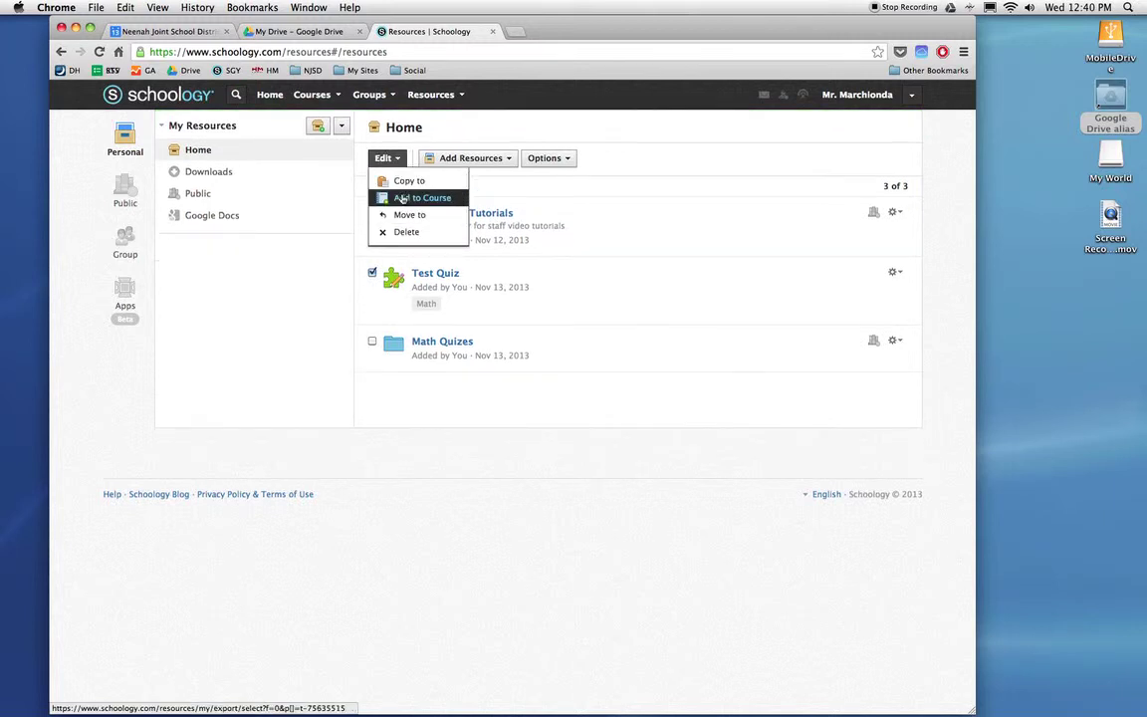
pyautogui.click(405, 182)
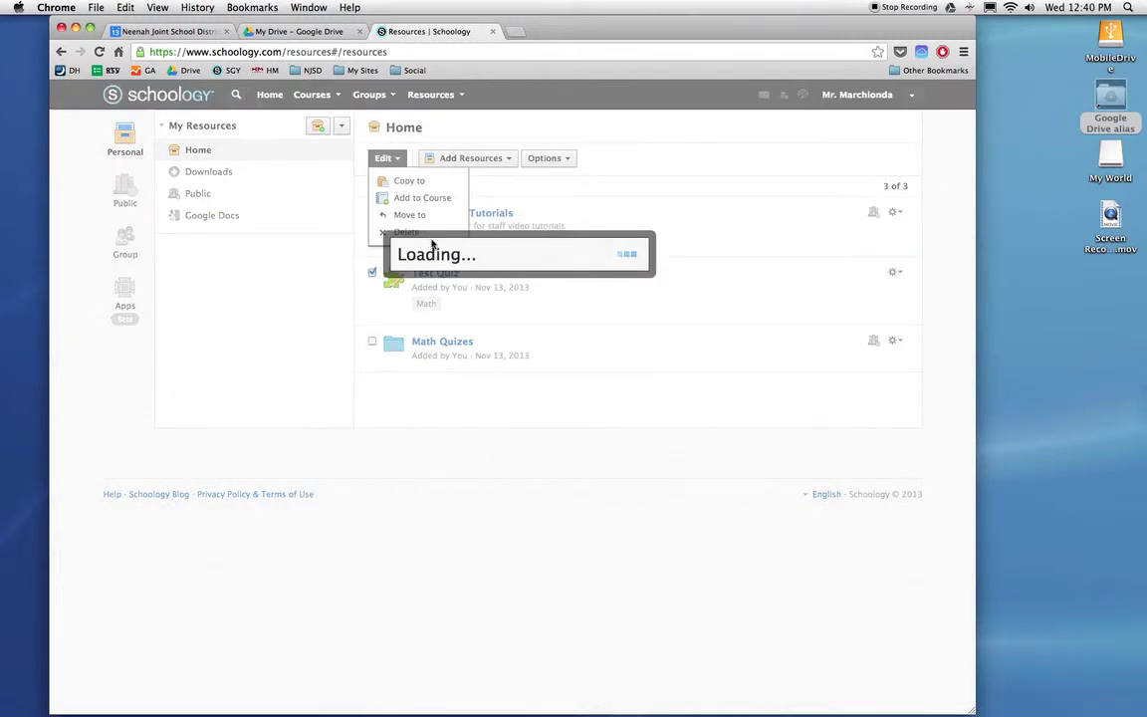
pyautogui.click(522, 261)
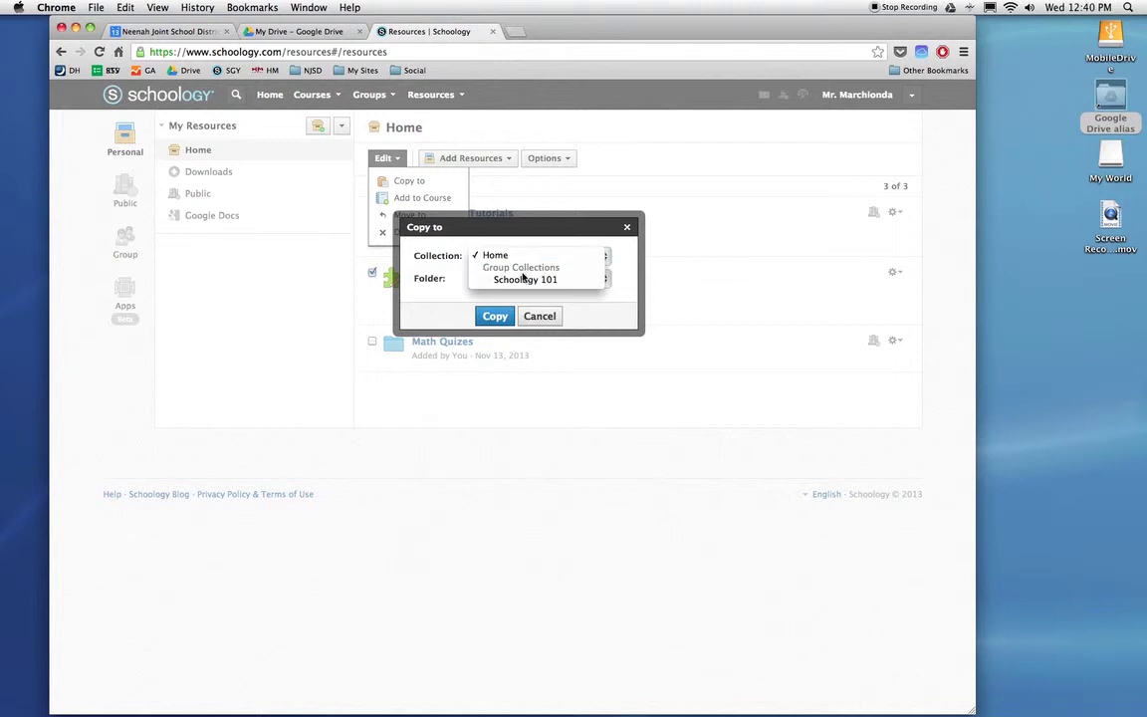
pyautogui.click(523, 255)
pyautogui.click(522, 279)
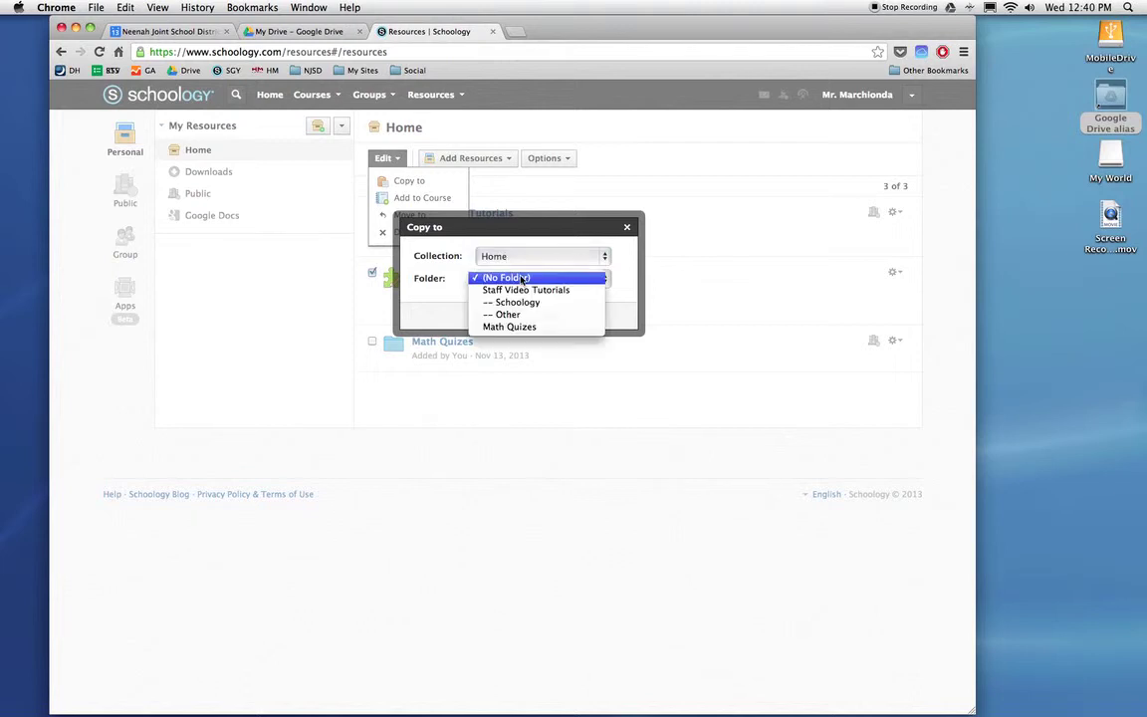
pyautogui.click(513, 327)
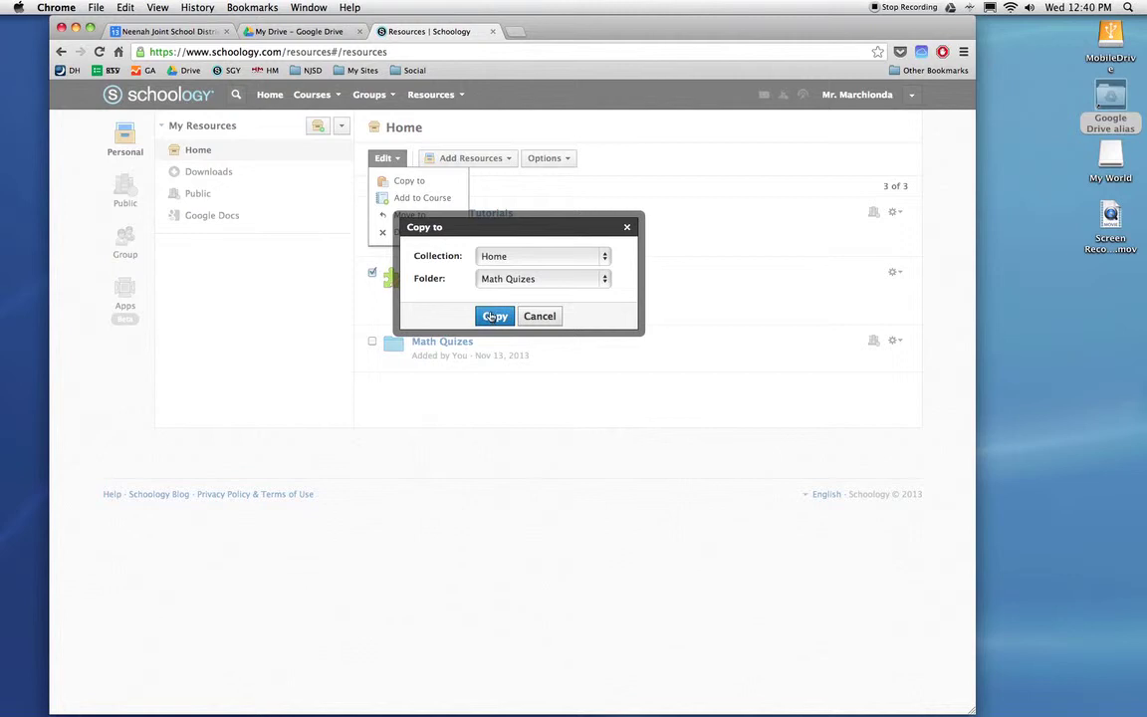
pyautogui.click(495, 317)
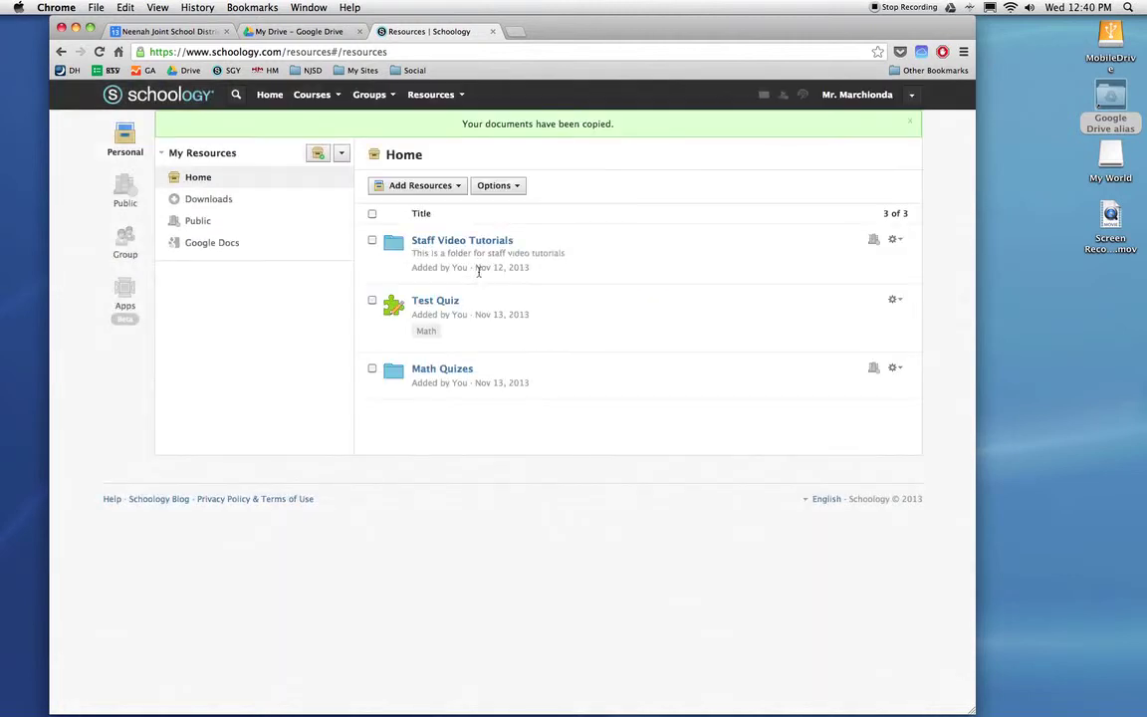
# - Check the contents of the Math Quizes folder, and delete the original Test Quiz from the Home collection
pyautogui.click(453, 369)
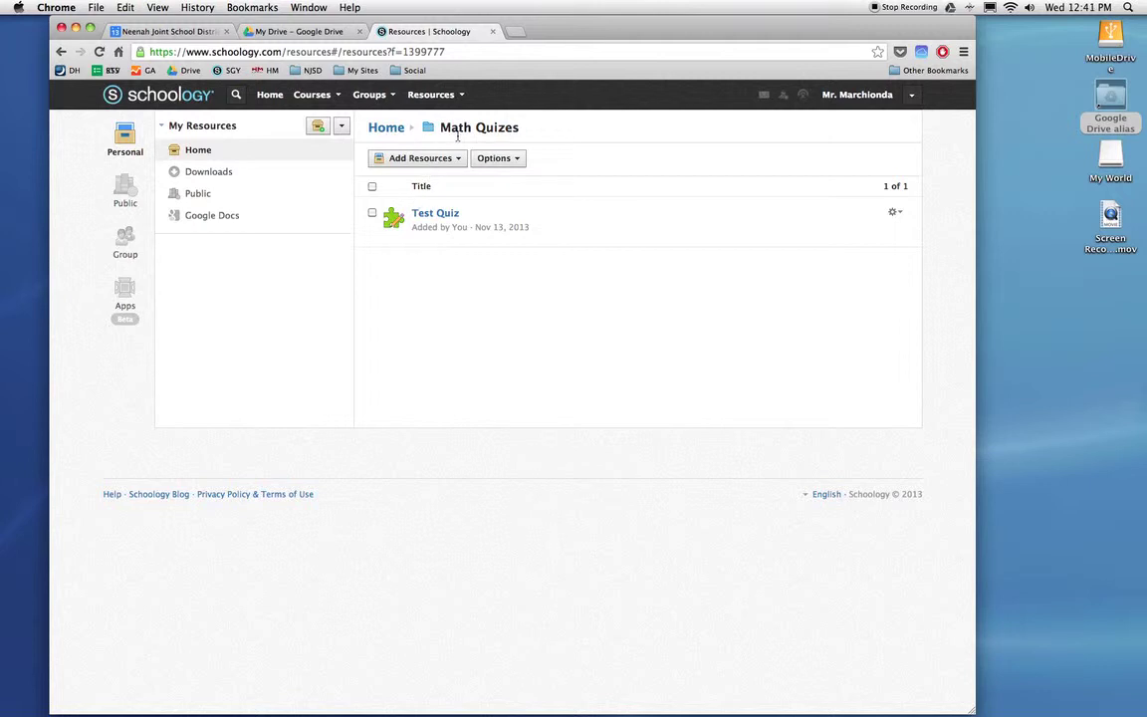
pyautogui.click(378, 126)
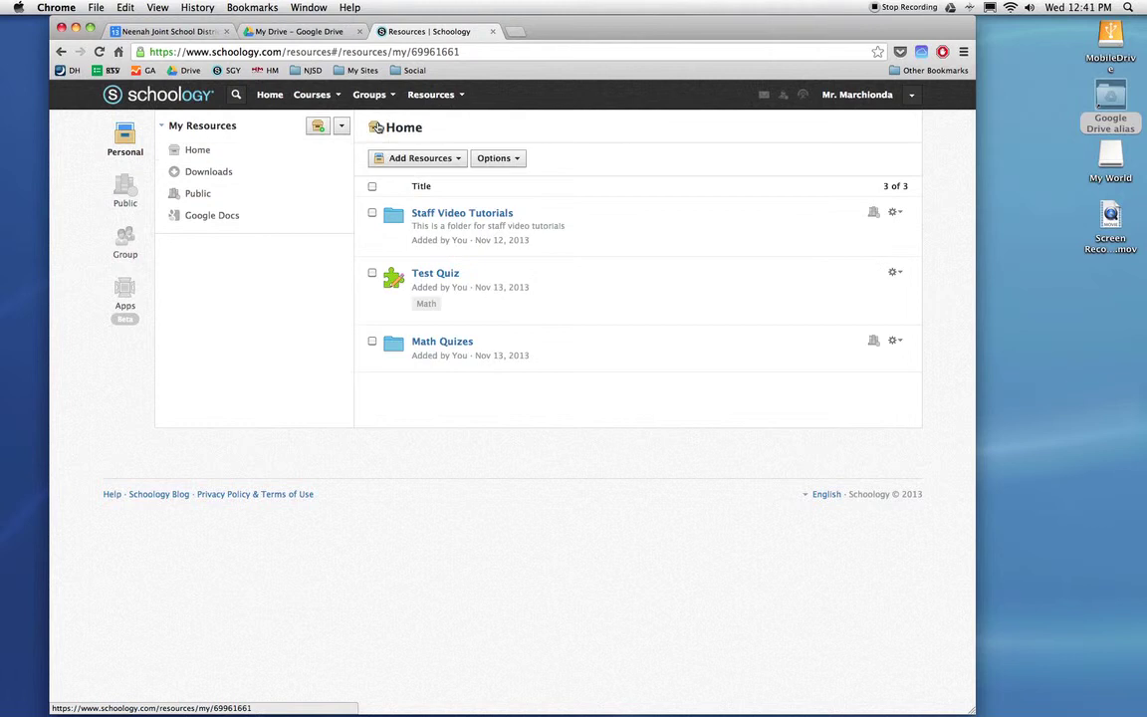
pyautogui.click(895, 273)
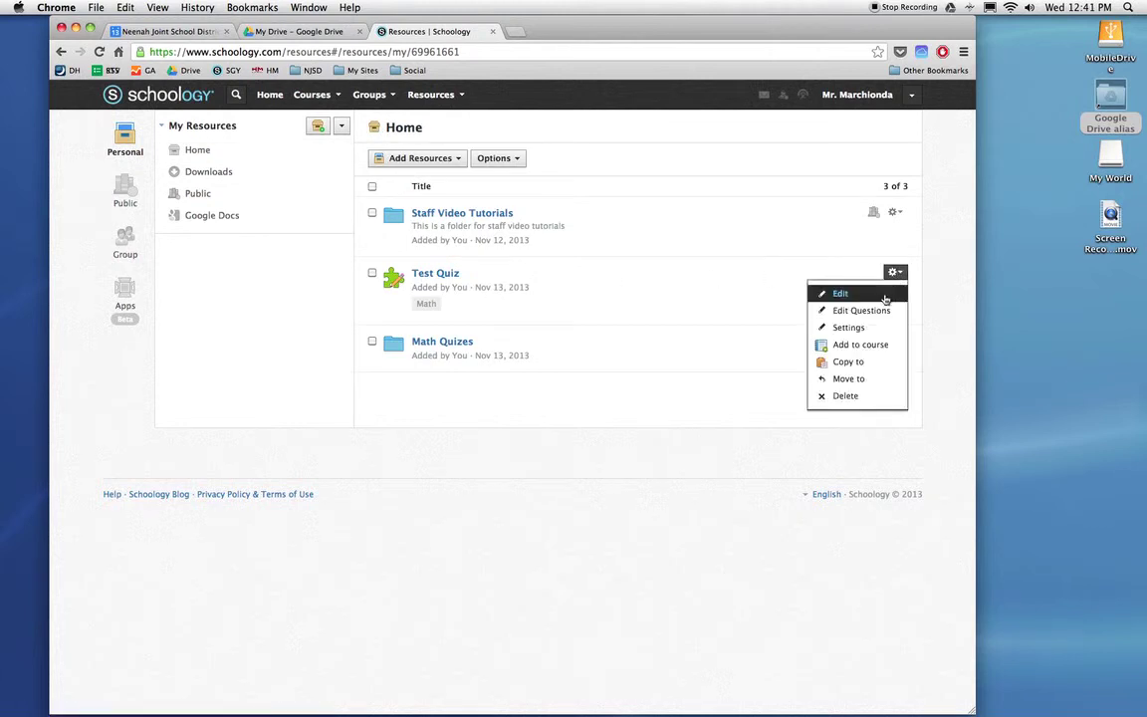
pyautogui.click(858, 395)
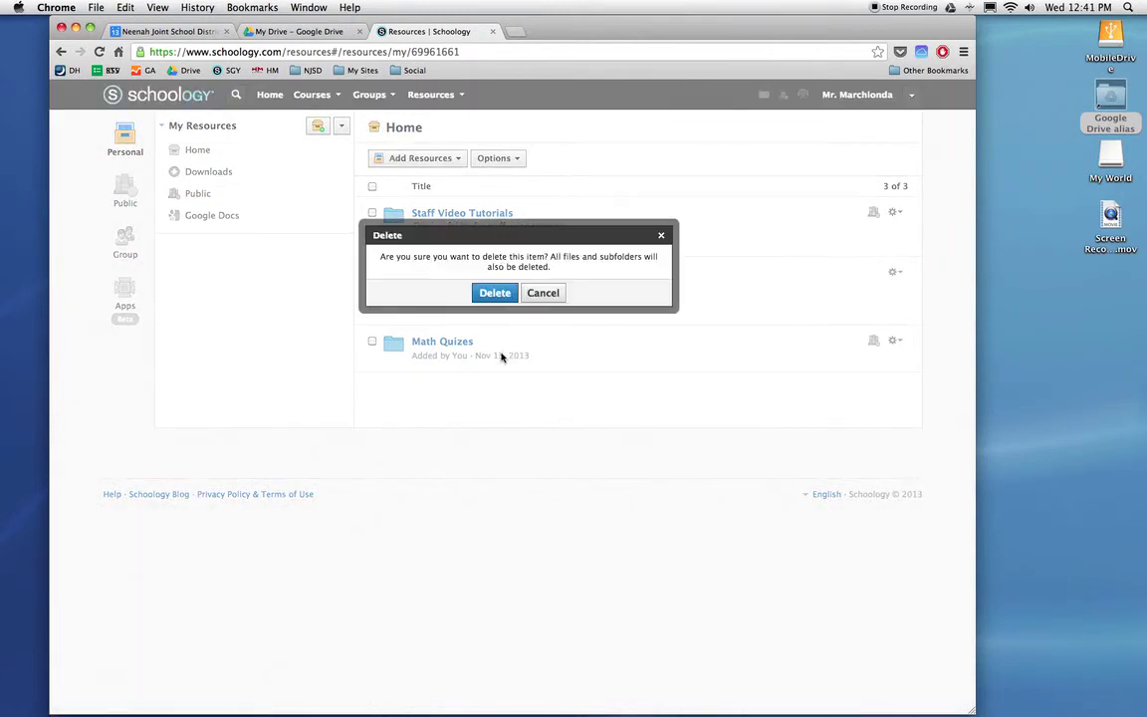
pyautogui.click(496, 292)
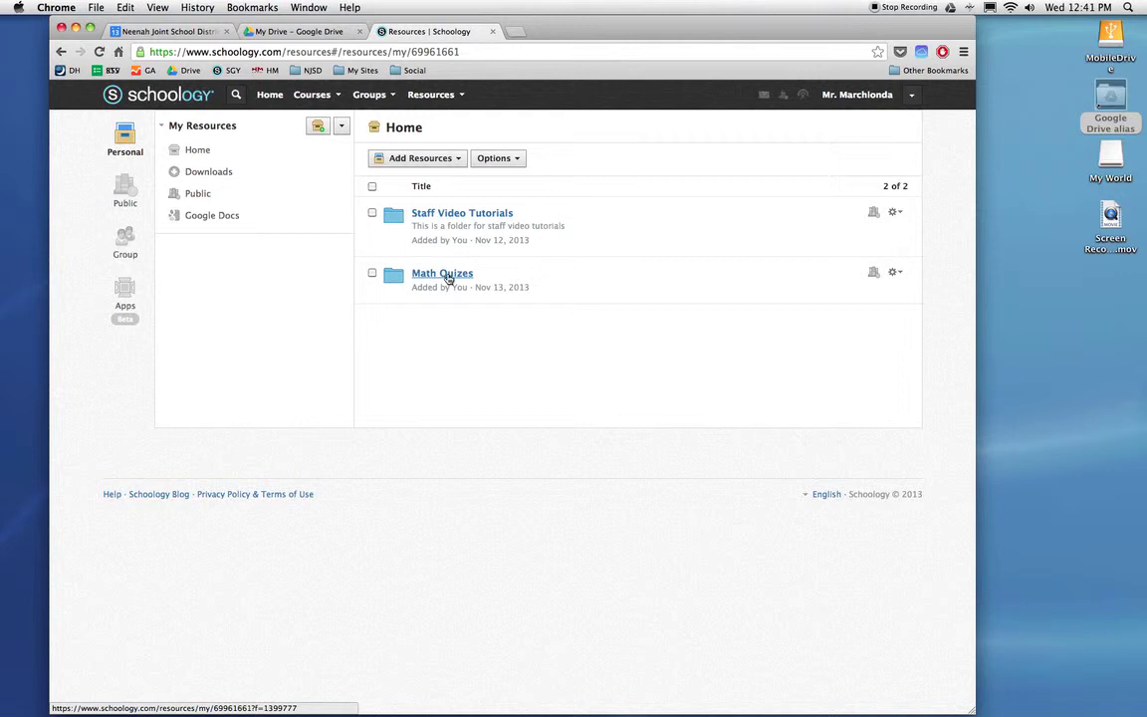
# - Select Test Quiz in the Math Quizes folder and choose the course FAke: Section 1 to add it to
pyautogui.click(449, 278)
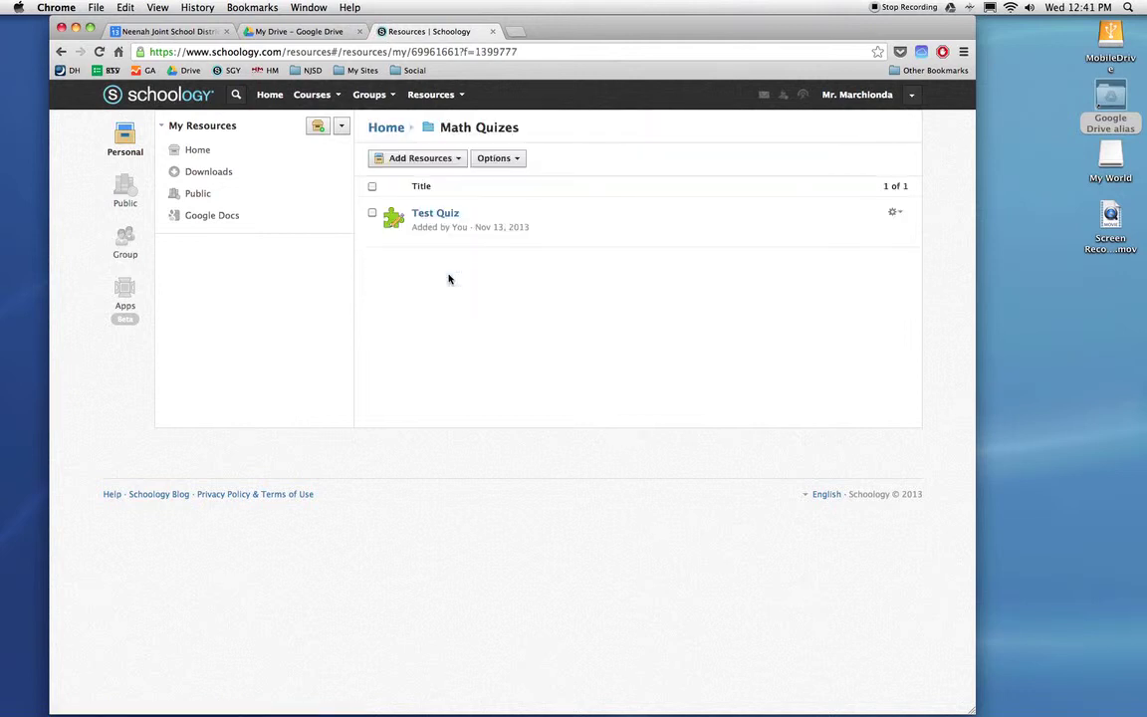
pyautogui.click(371, 214)
pyautogui.click(558, 160)
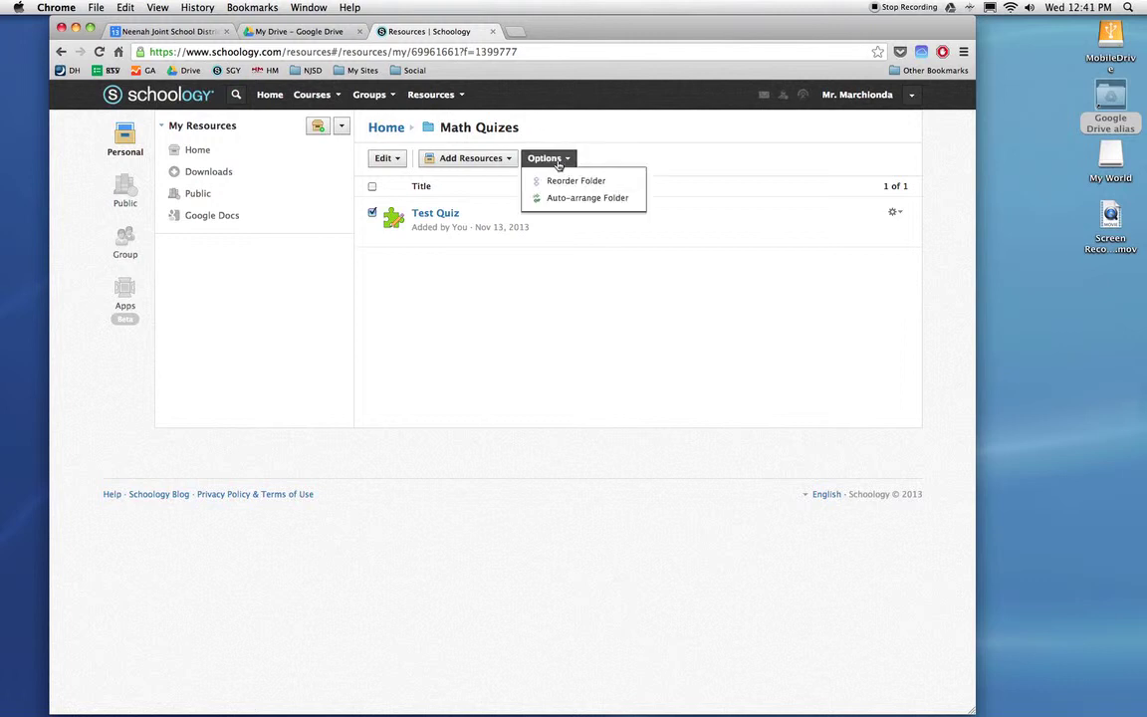
pyautogui.click(559, 161)
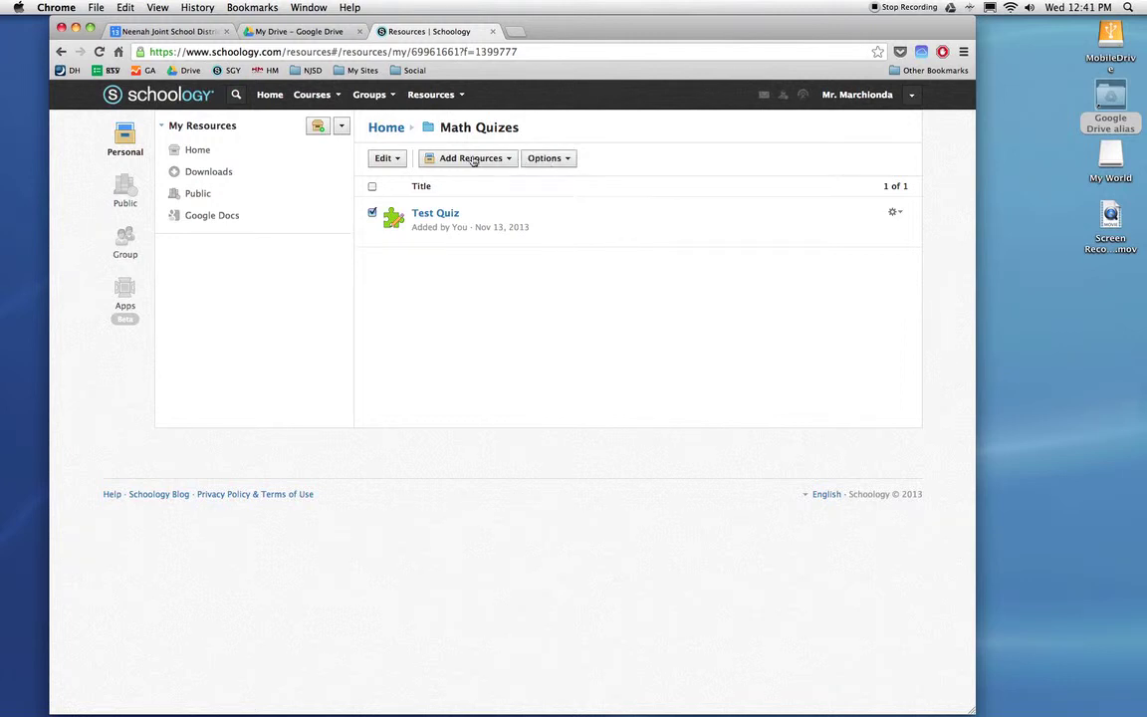
pyautogui.click(388, 160)
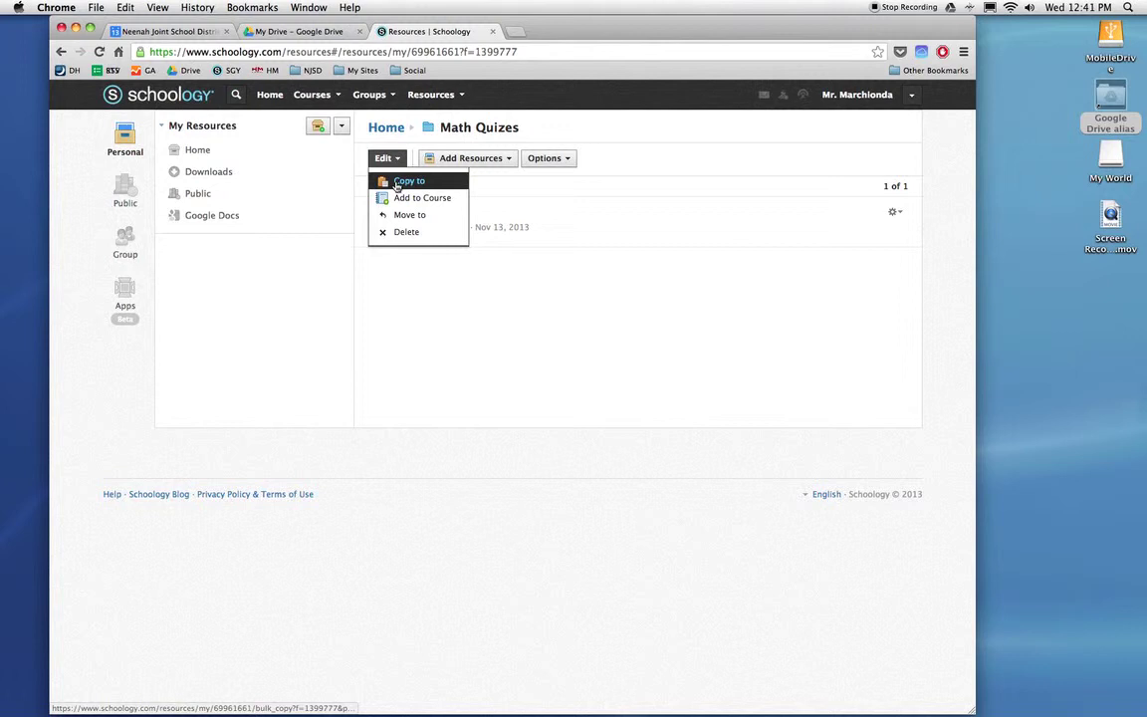
pyautogui.click(399, 201)
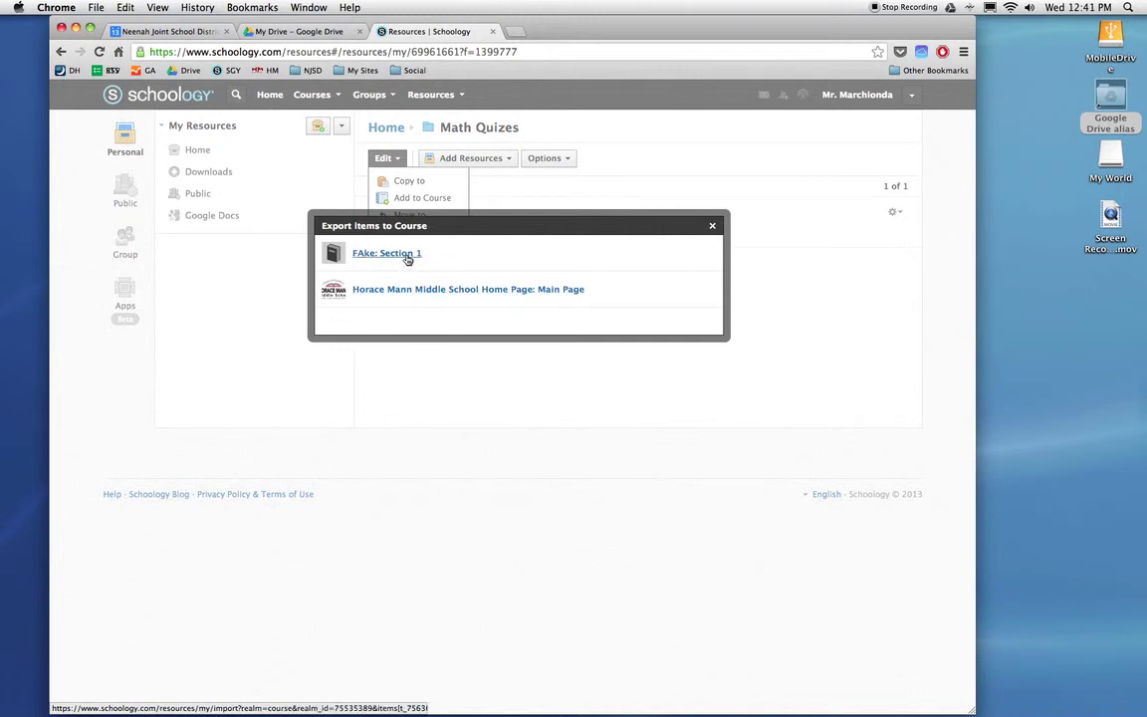
pyautogui.click(371, 256)
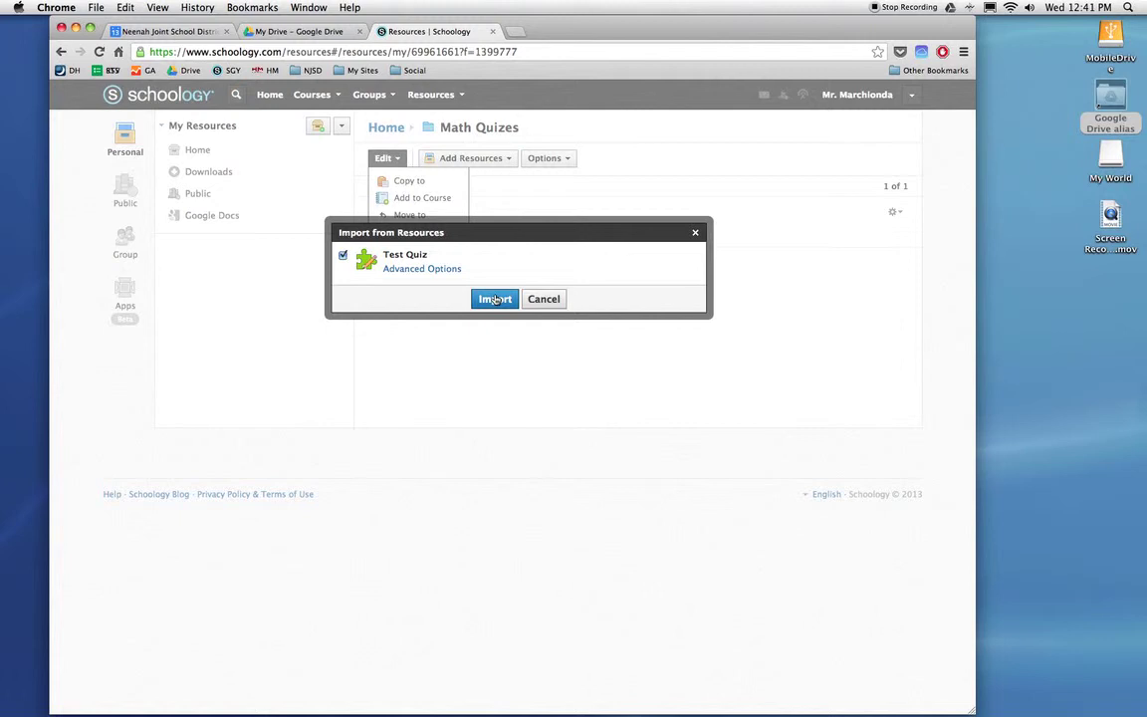
# - In the quiz's advanced import options, set the due date to 11/15/13 at 01:26PM
pyautogui.click(454, 269)
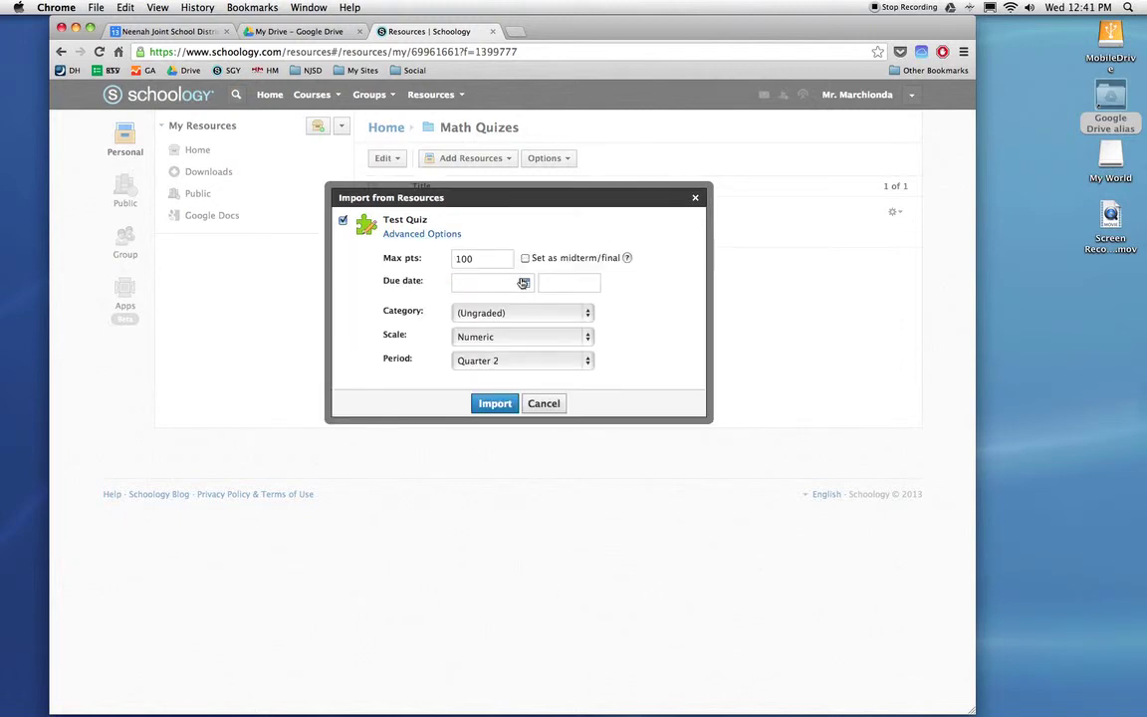
pyautogui.click(524, 283)
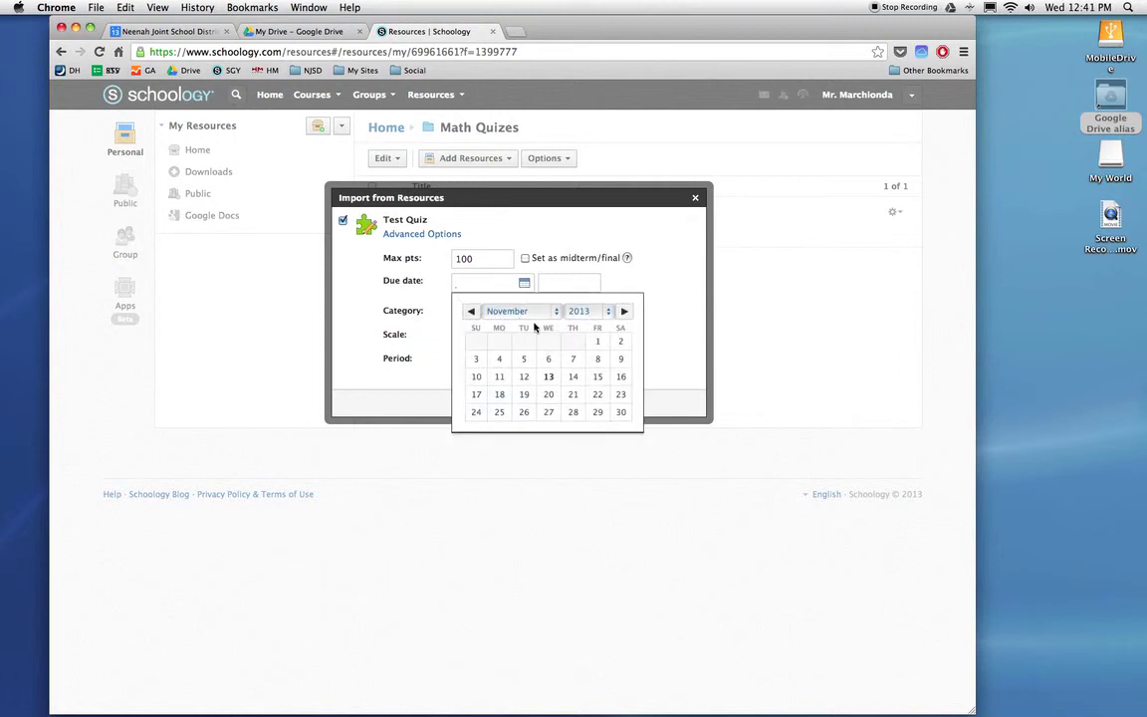
pyautogui.click(598, 377)
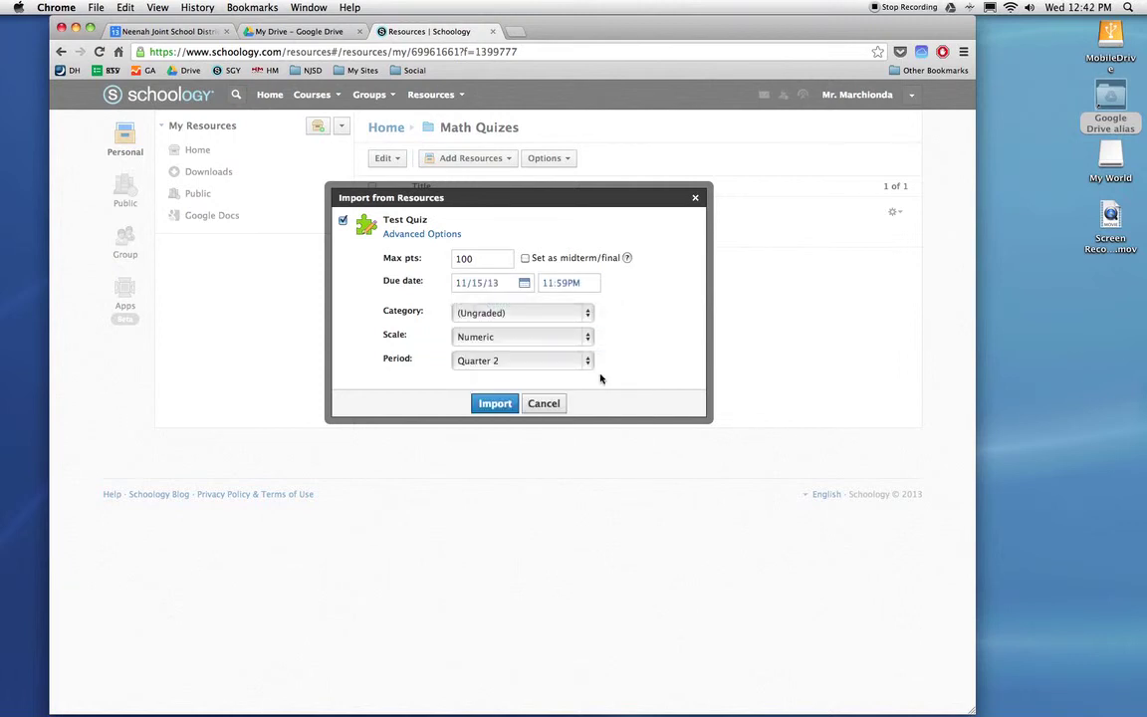
pyautogui.doubleClick(572, 283)
pyautogui.tripleClick(573, 284)
pyautogui.press('Tab')
# - Keep the category (Ungraded) and the scale Numeric, and import Test Quiz into the course
pyautogui.click(559, 312)
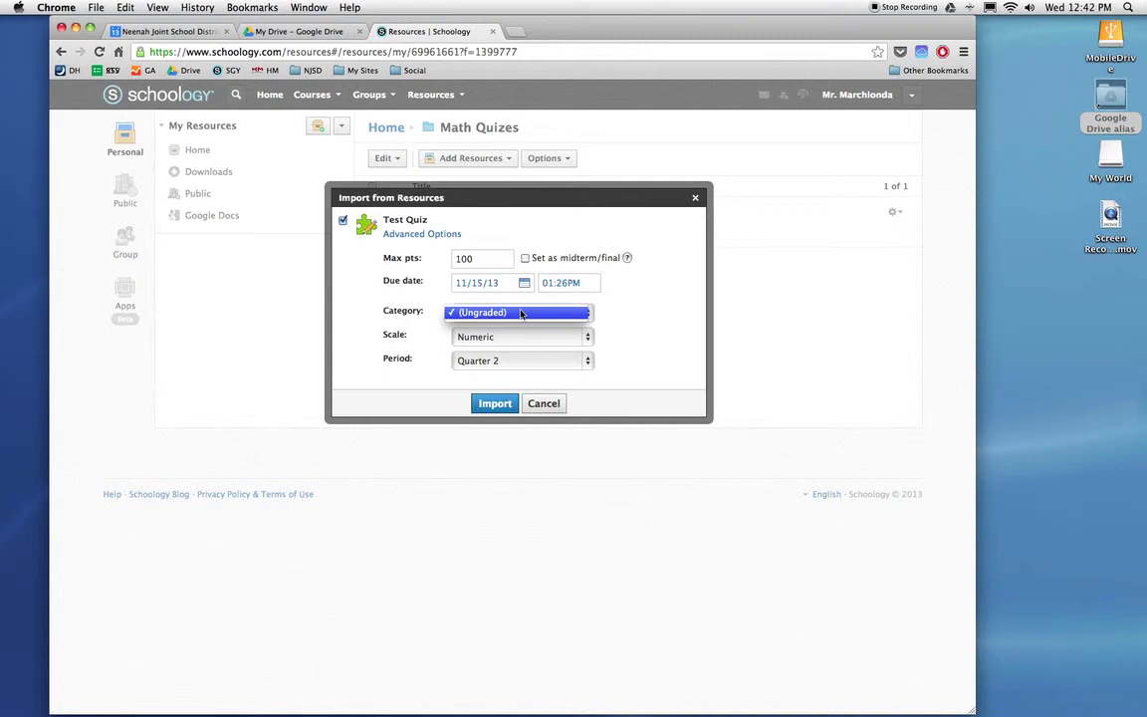
pyautogui.click(520, 314)
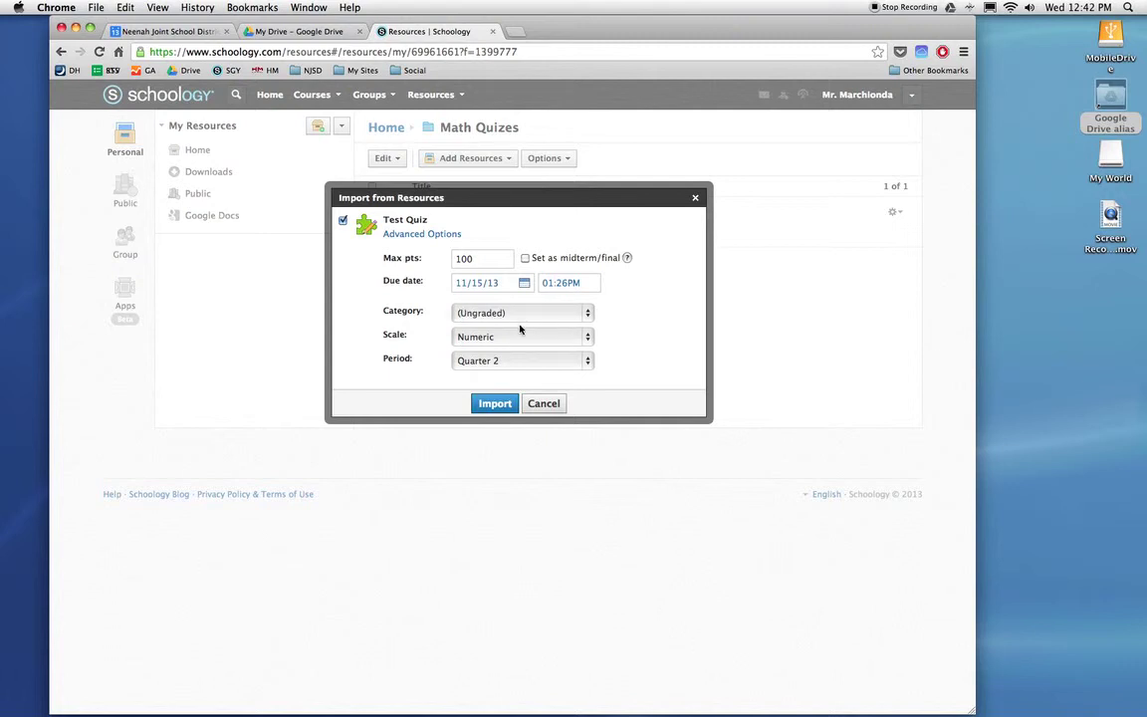
pyautogui.click(520, 337)
pyautogui.click(520, 339)
pyautogui.click(503, 406)
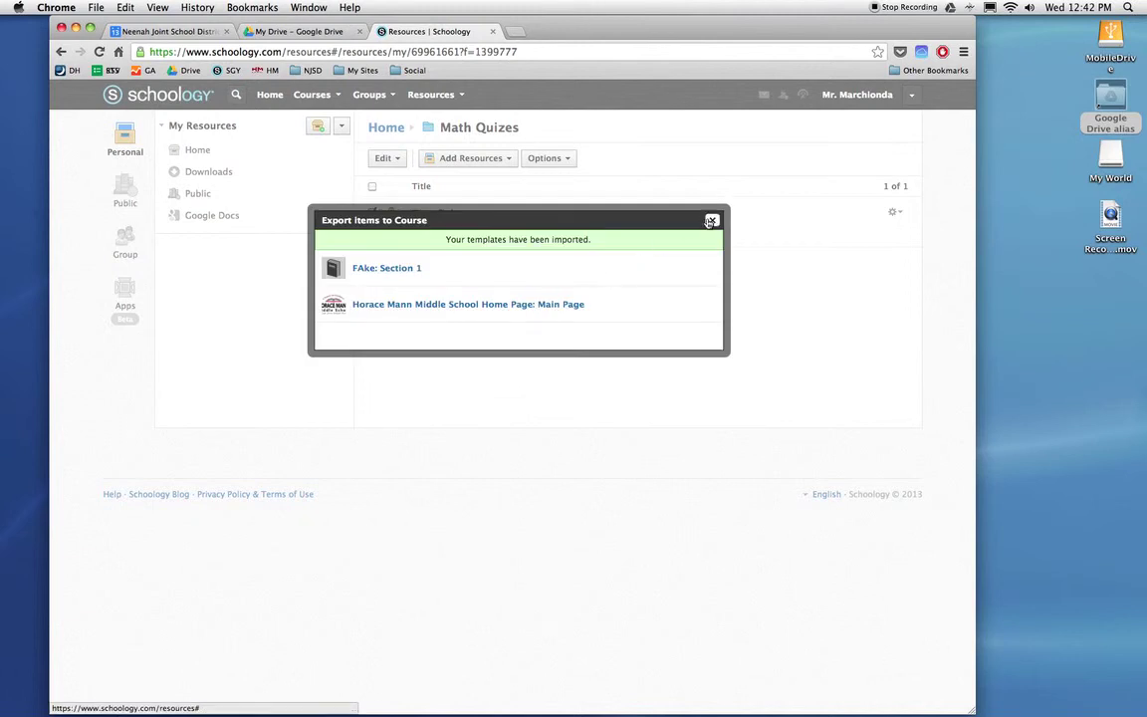
pyautogui.click(711, 221)
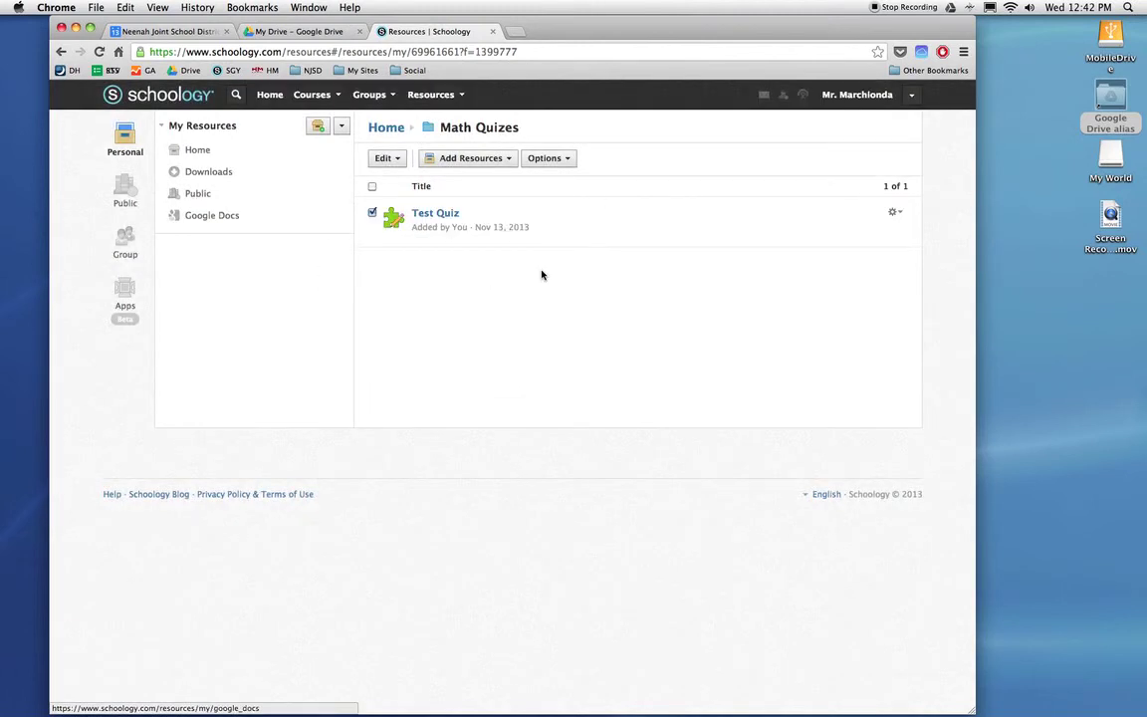
# - Open the course FAke: Section 1 and check its Tests/Quizzes for the imported quiz
pyautogui.click(308, 95)
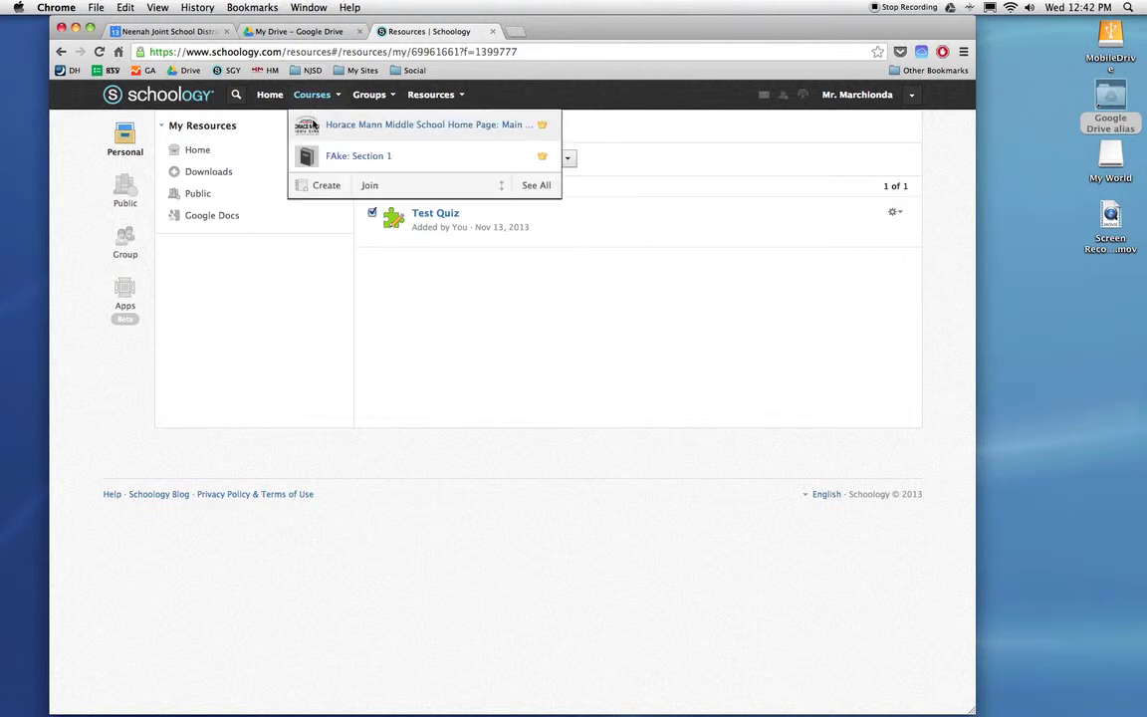
pyautogui.click(378, 156)
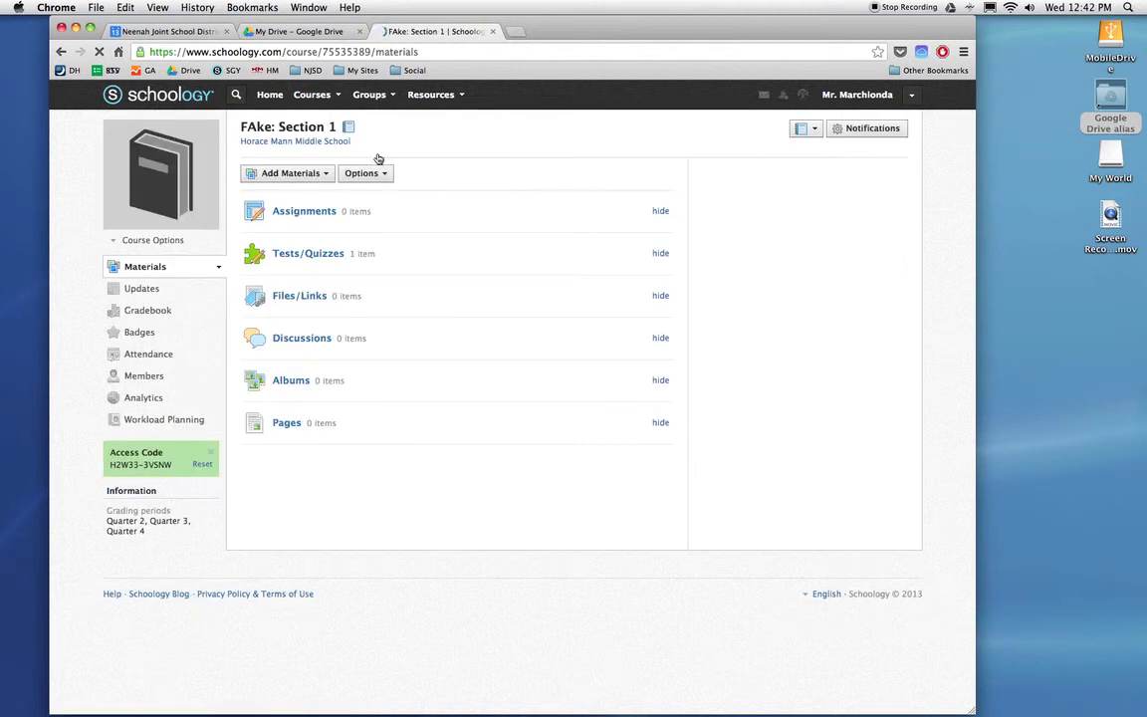
pyautogui.click(328, 256)
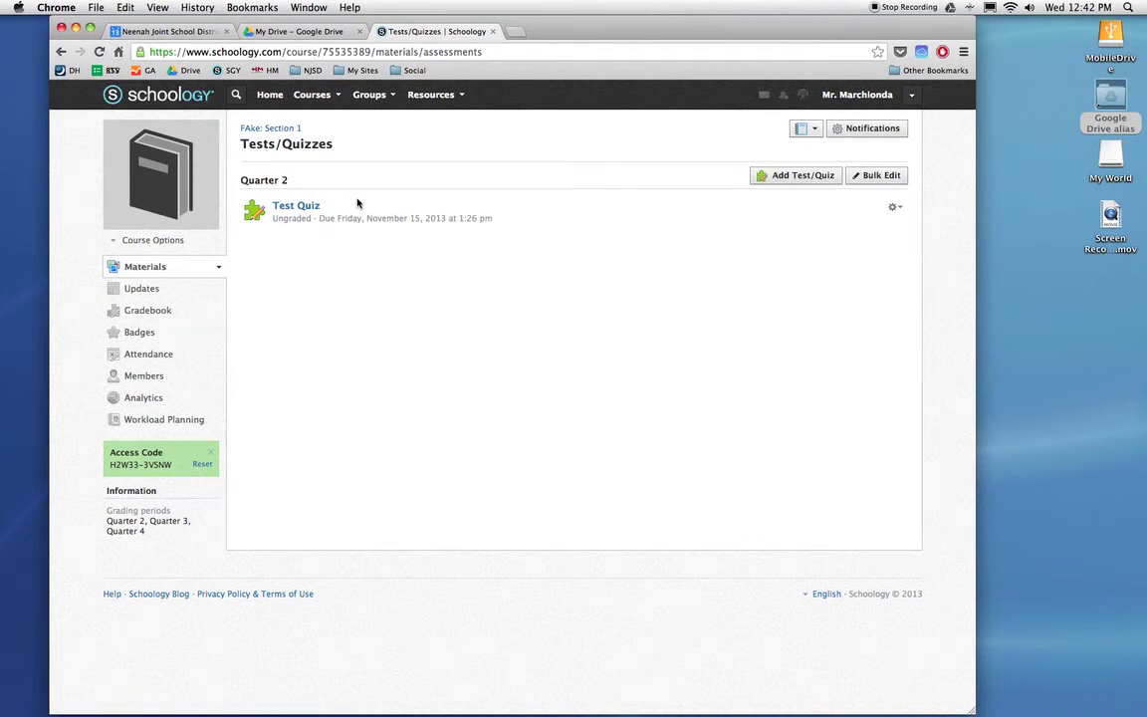
# - Try copying Test Quiz to another course, selecting and then deselecting Horace Mann Middle School Home Page: Main Page before submitting the copy
pyautogui.click(889, 207)
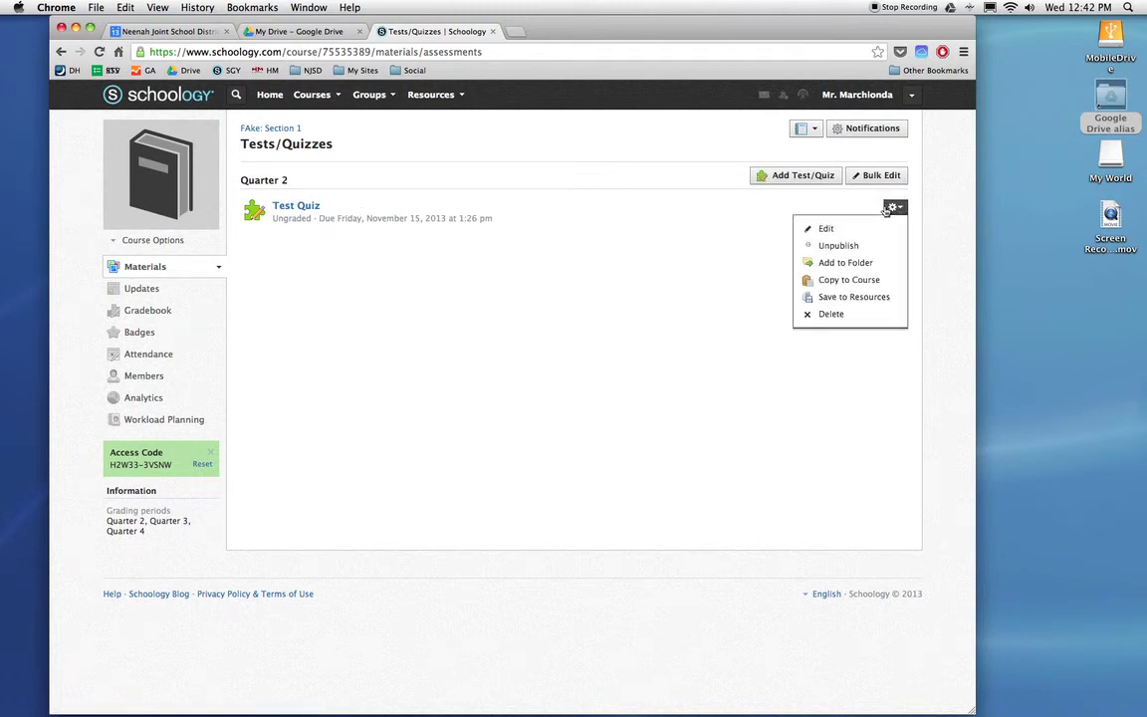
pyautogui.click(856, 280)
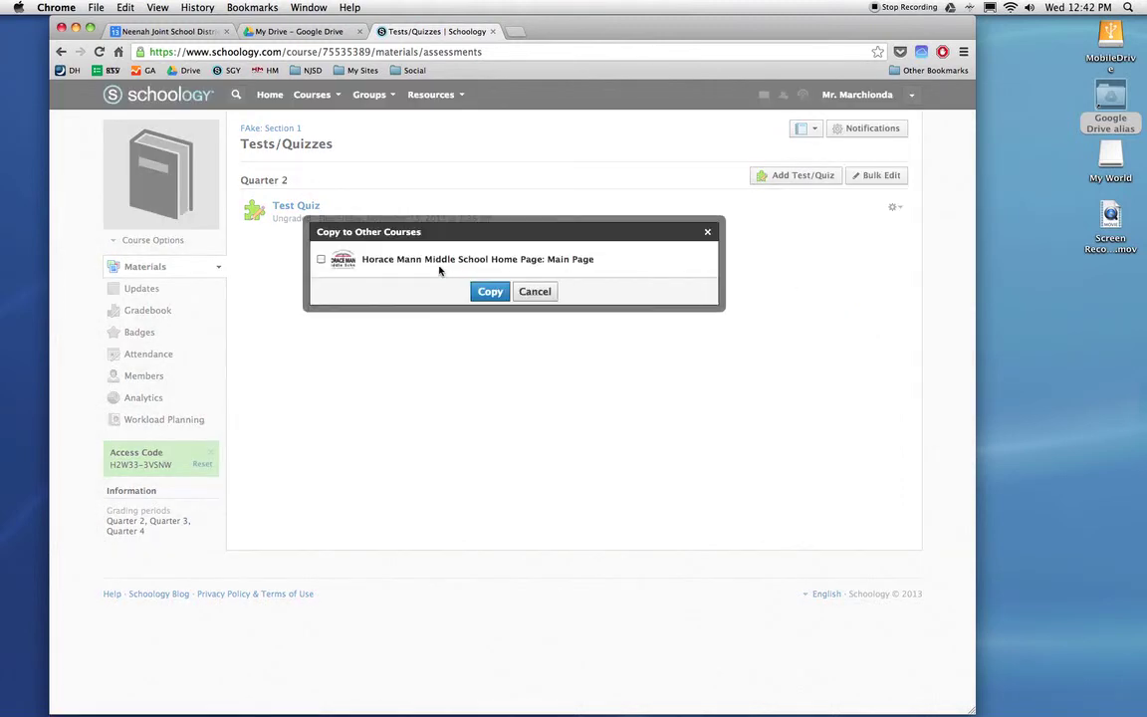
pyautogui.click(320, 259)
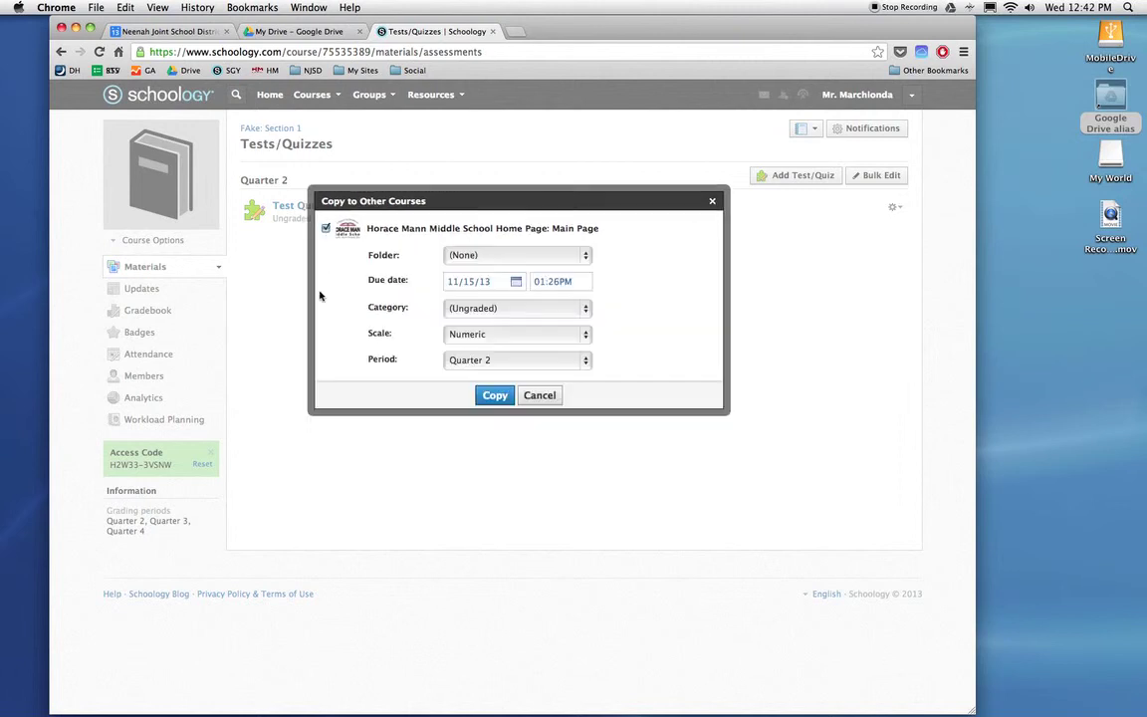
pyautogui.click(326, 228)
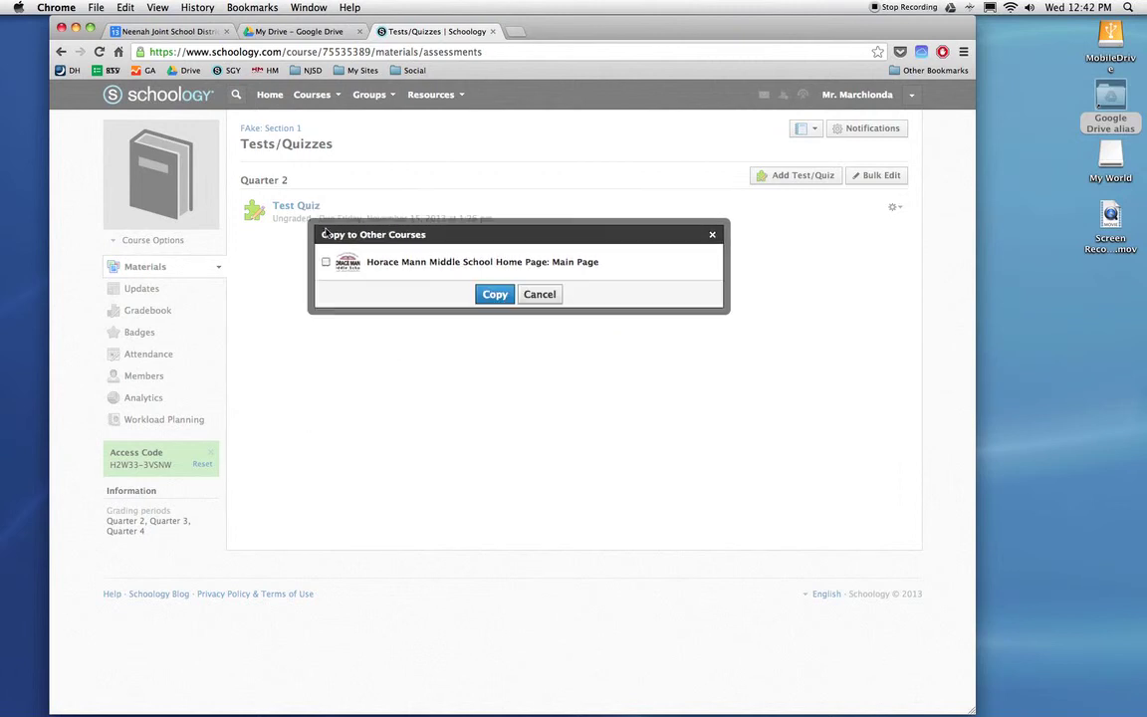
pyautogui.click(495, 295)
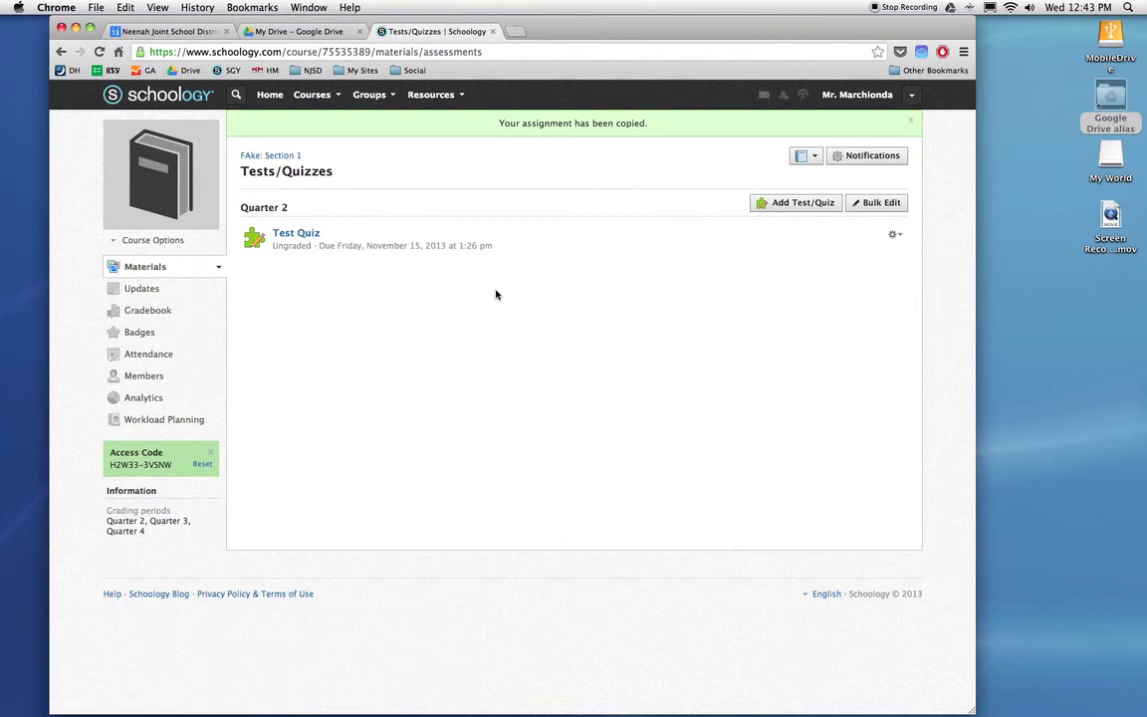
# - Check the Tests/Quizzes materials of the Horace Mann Middle School Home Page: Main Page course for a copied quiz
pyautogui.click(311, 94)
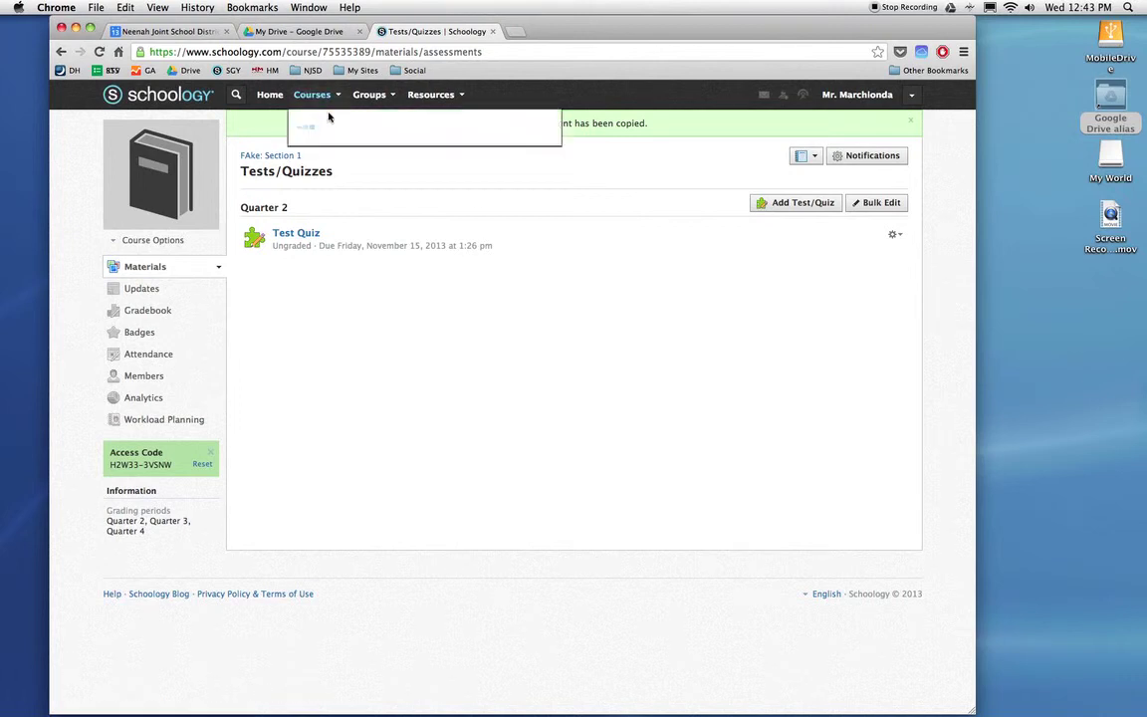
pyautogui.click(338, 127)
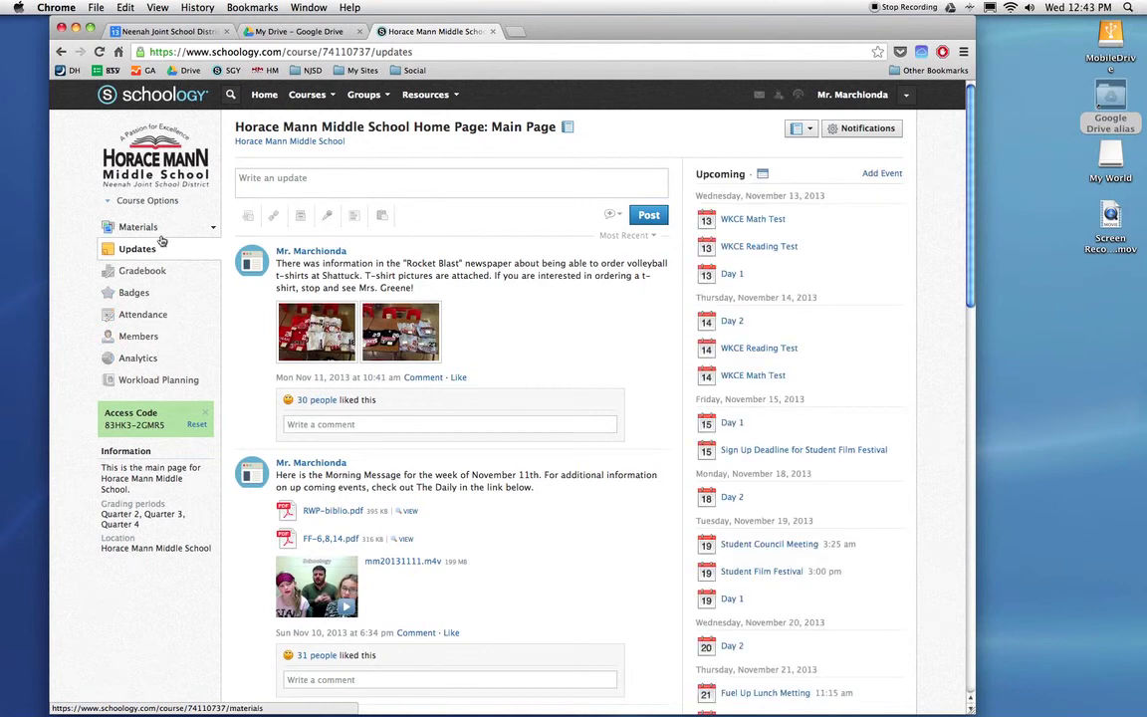
pyautogui.click(162, 236)
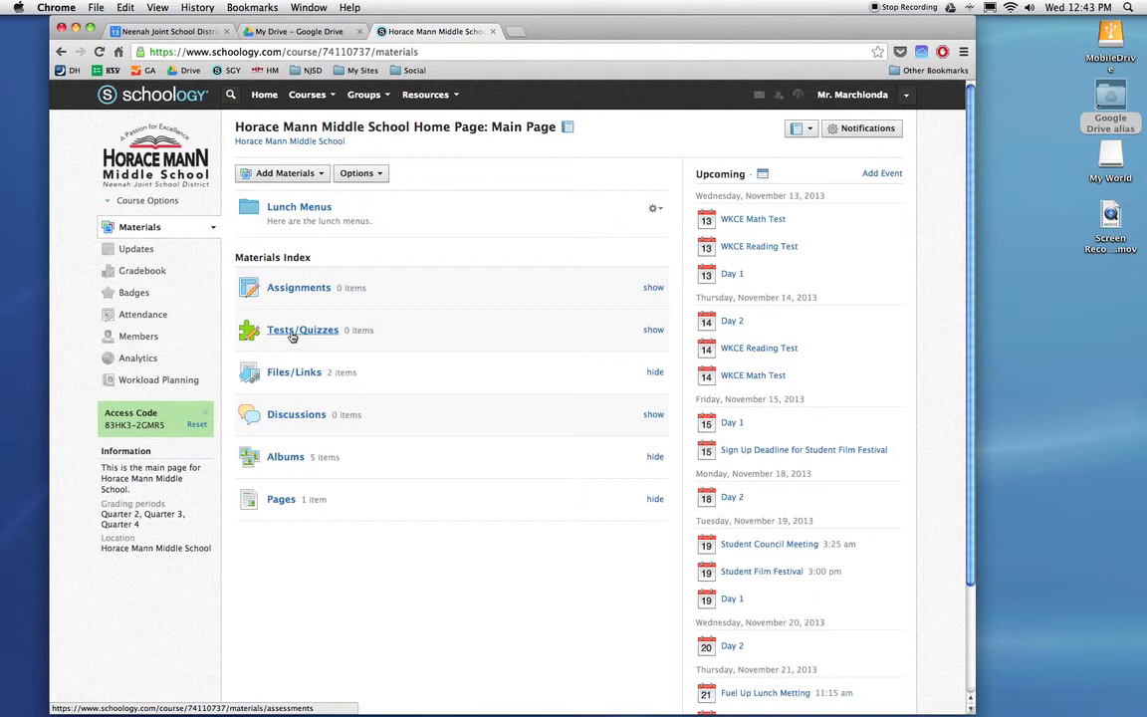
pyautogui.click(292, 332)
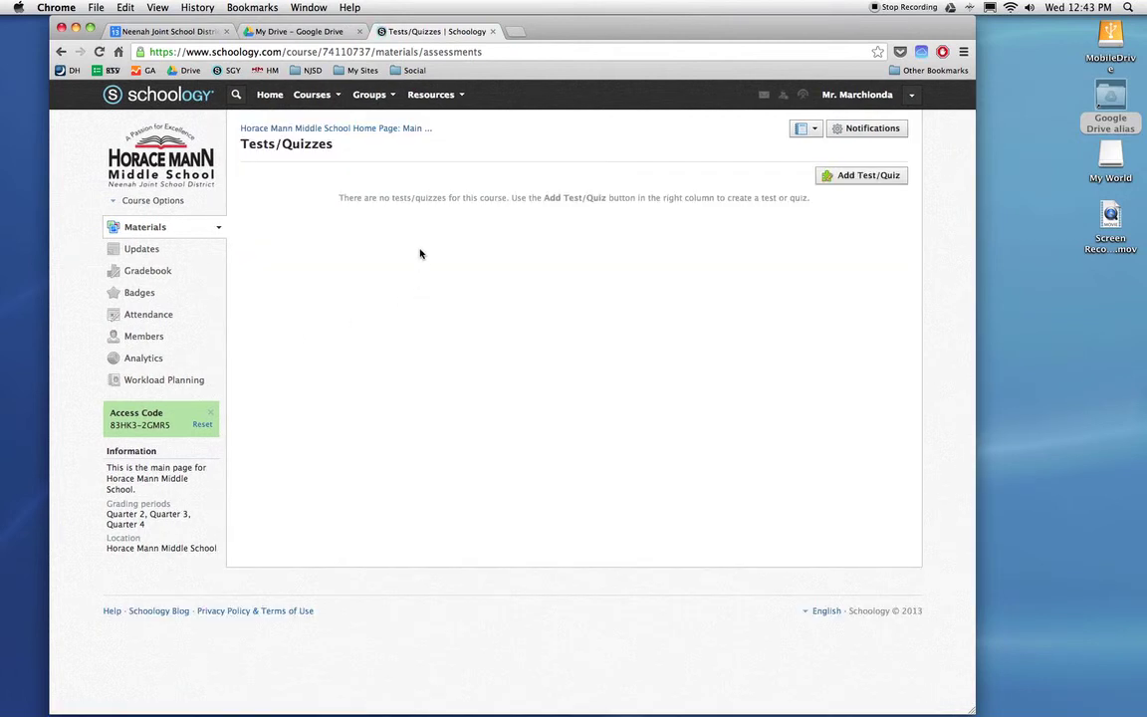
# - Create a question bank named Test Bank in the Home collection of the personal resources
pyautogui.click(430, 94)
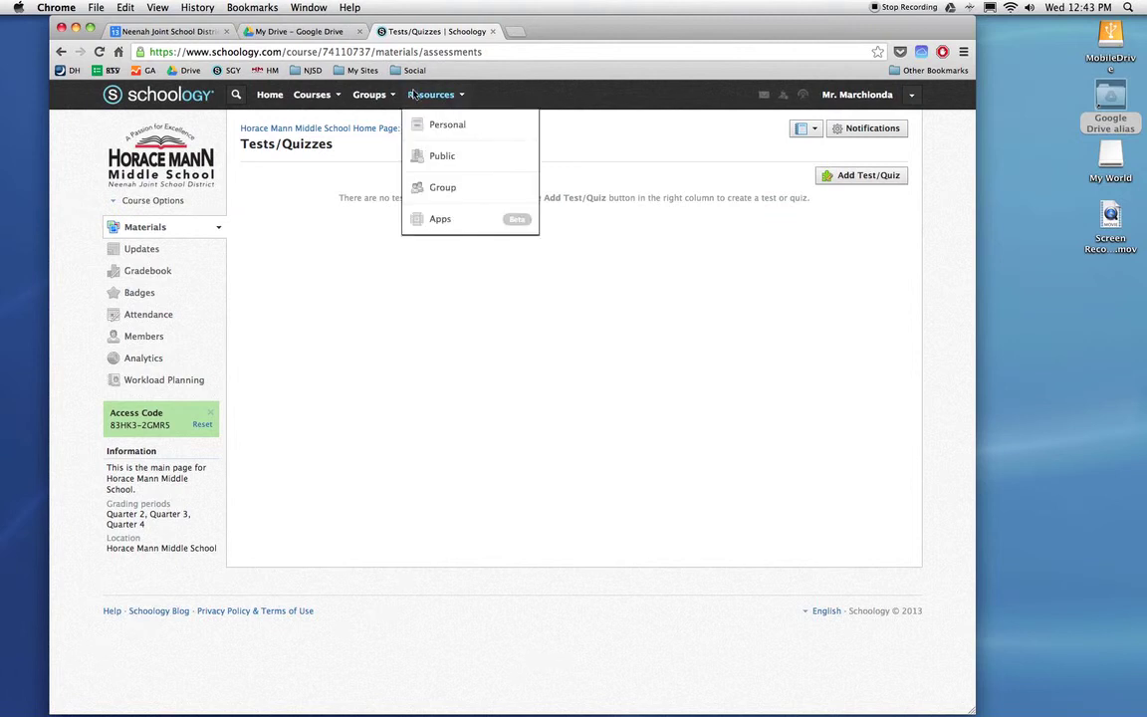
pyautogui.click(431, 133)
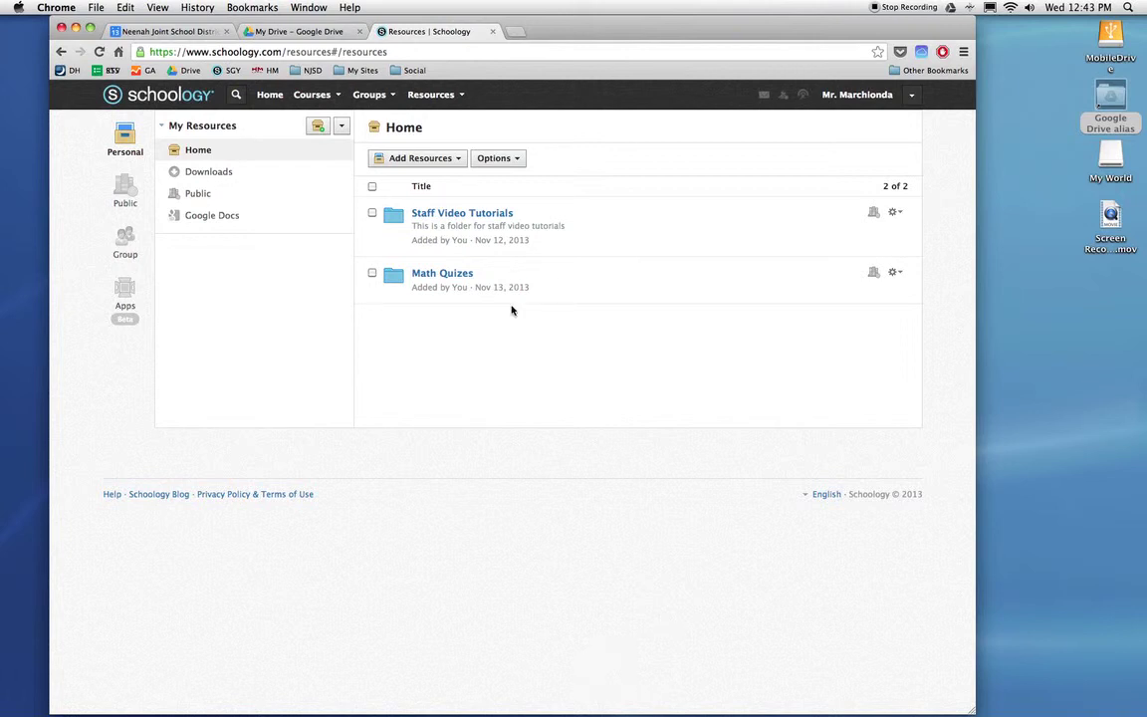
pyautogui.click(458, 160)
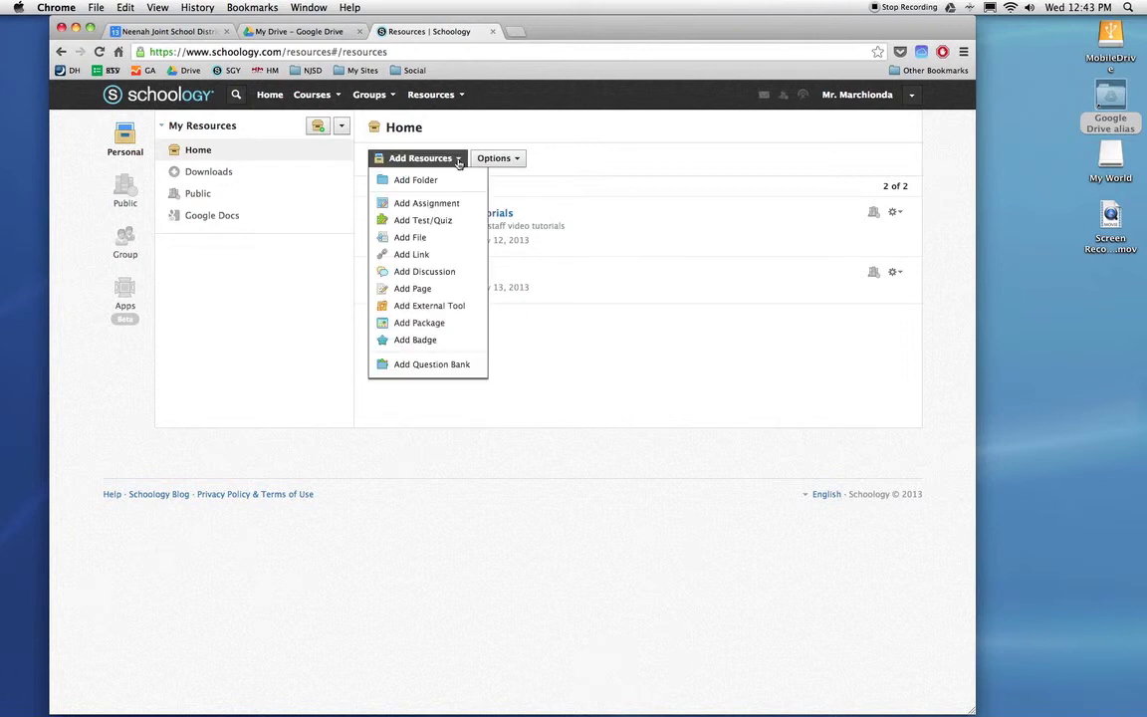
pyautogui.click(447, 362)
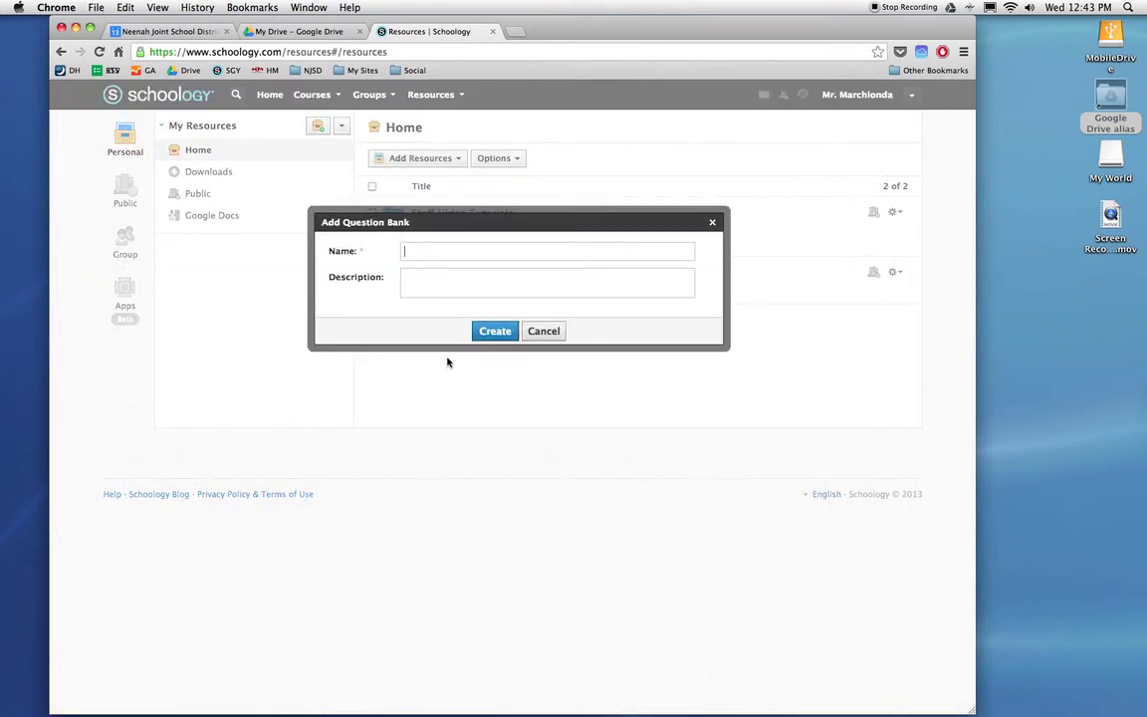
pyautogui.write('Tes')
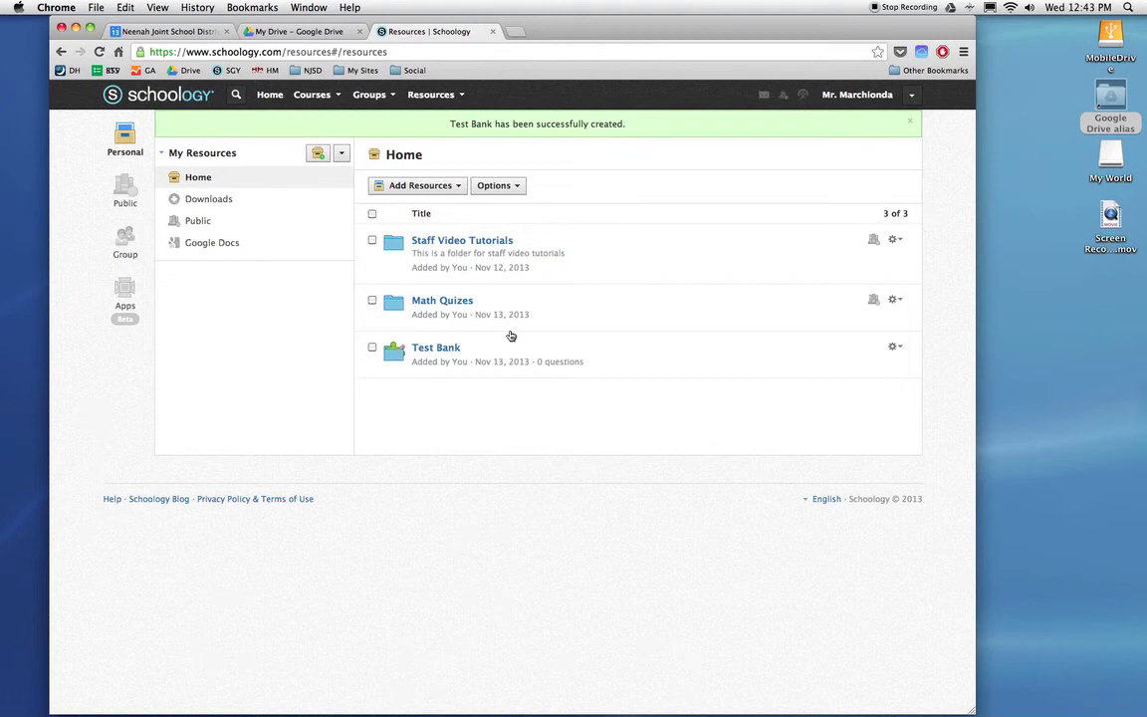
# - Draft a Multiple Choice question "asdfsdaf" in Test Bank with the choices "sdfaf" and "asdfdfs", and remove the blank choices
pyautogui.click(450, 356)
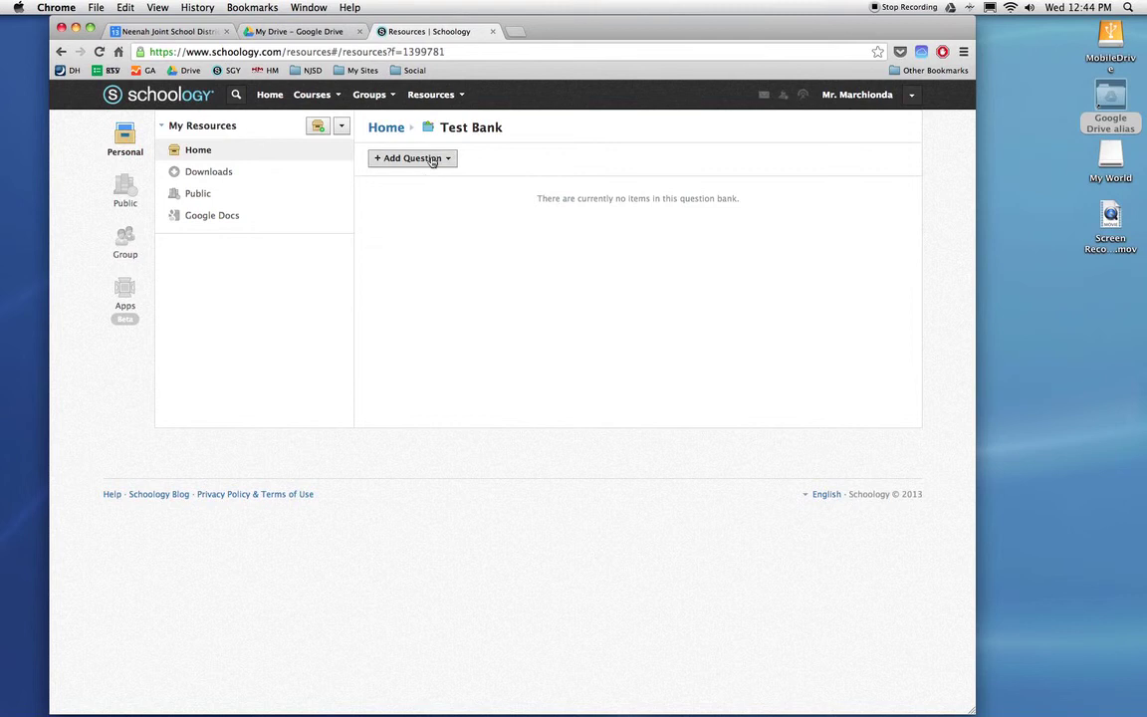
pyautogui.click(432, 161)
pyautogui.click(430, 195)
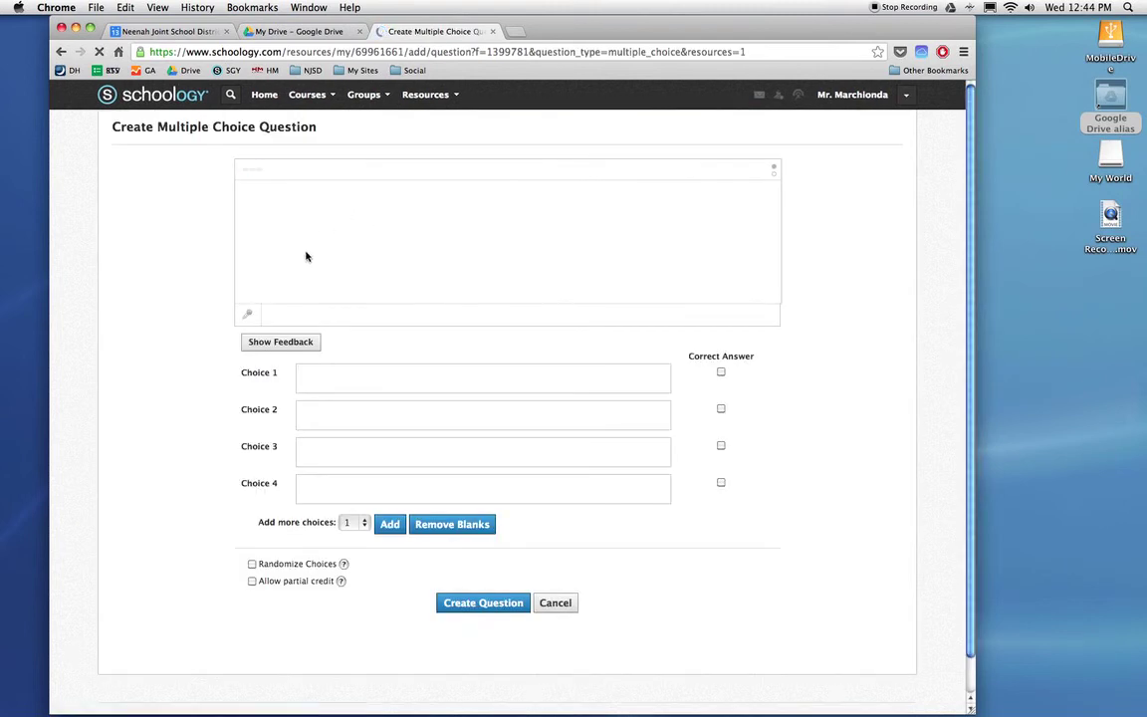
pyautogui.write('asdfsdaf')
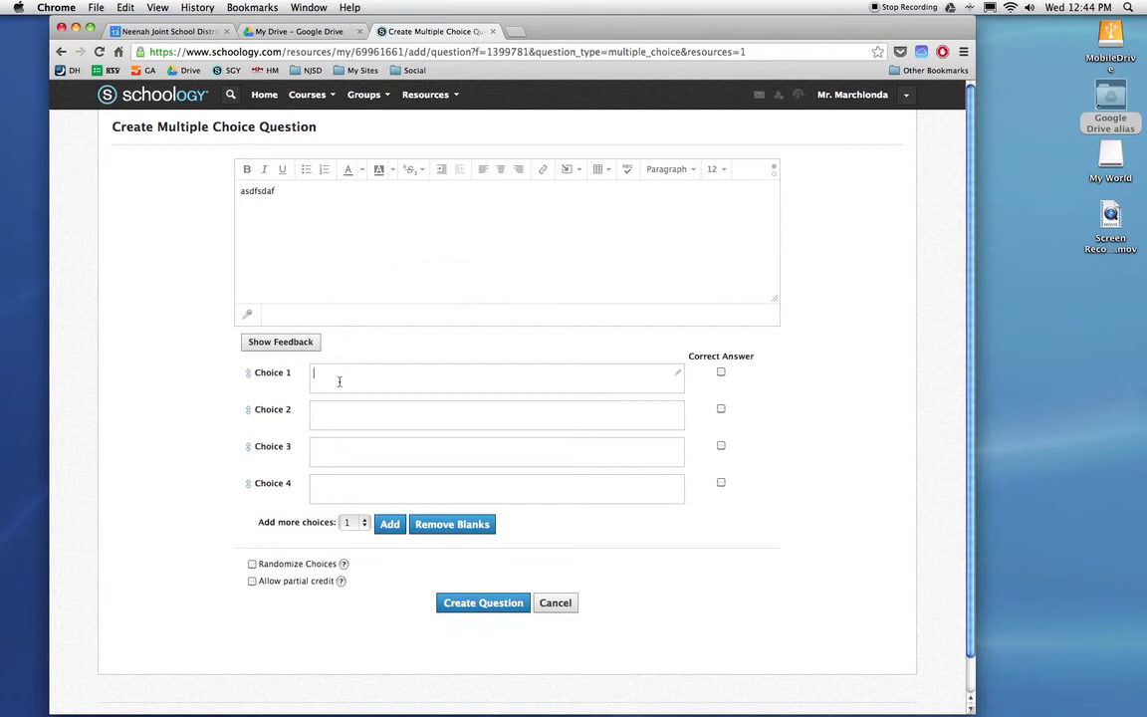
pyautogui.write('sdfaf')
pyautogui.click(340, 418)
pyautogui.write('asdfdfs')
pyautogui.click(453, 526)
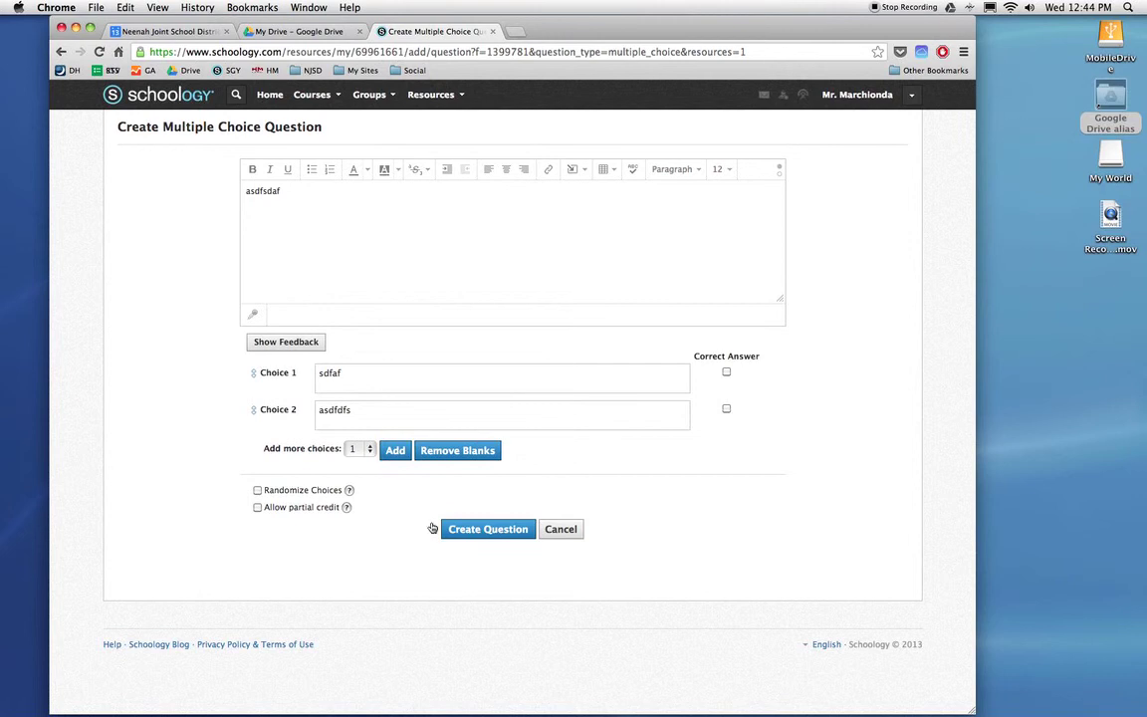
# - Mark Choice 2 as the correct answer and create the multiple choice question
pyautogui.click(467, 531)
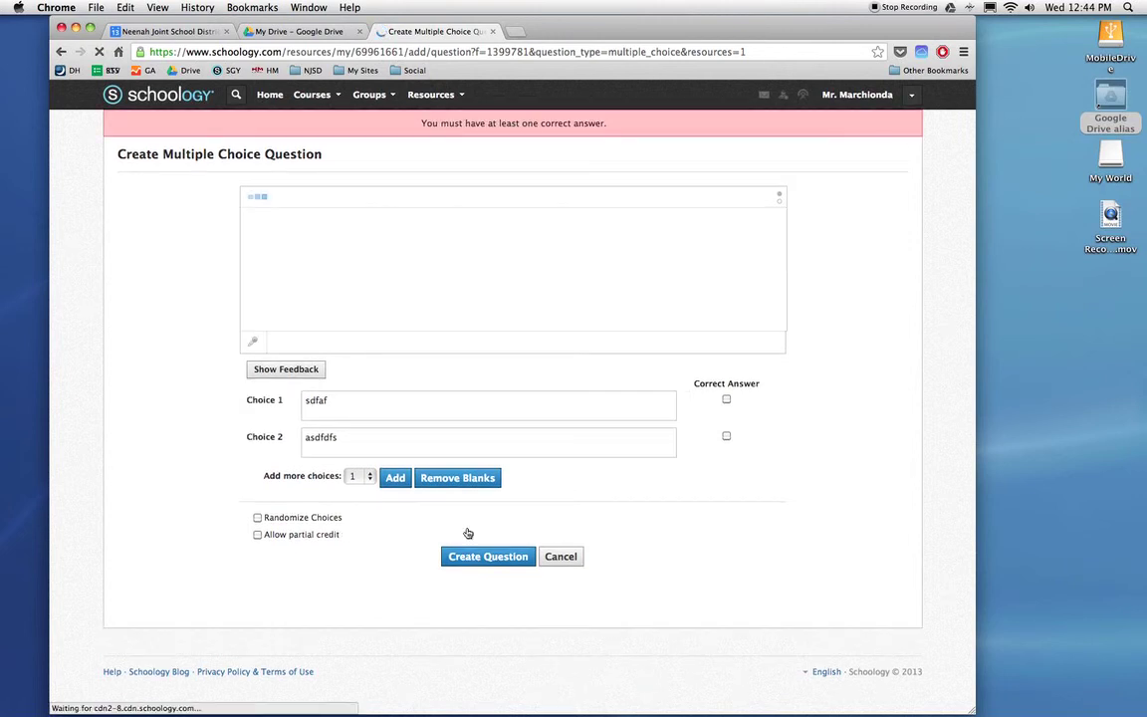
pyautogui.click(725, 435)
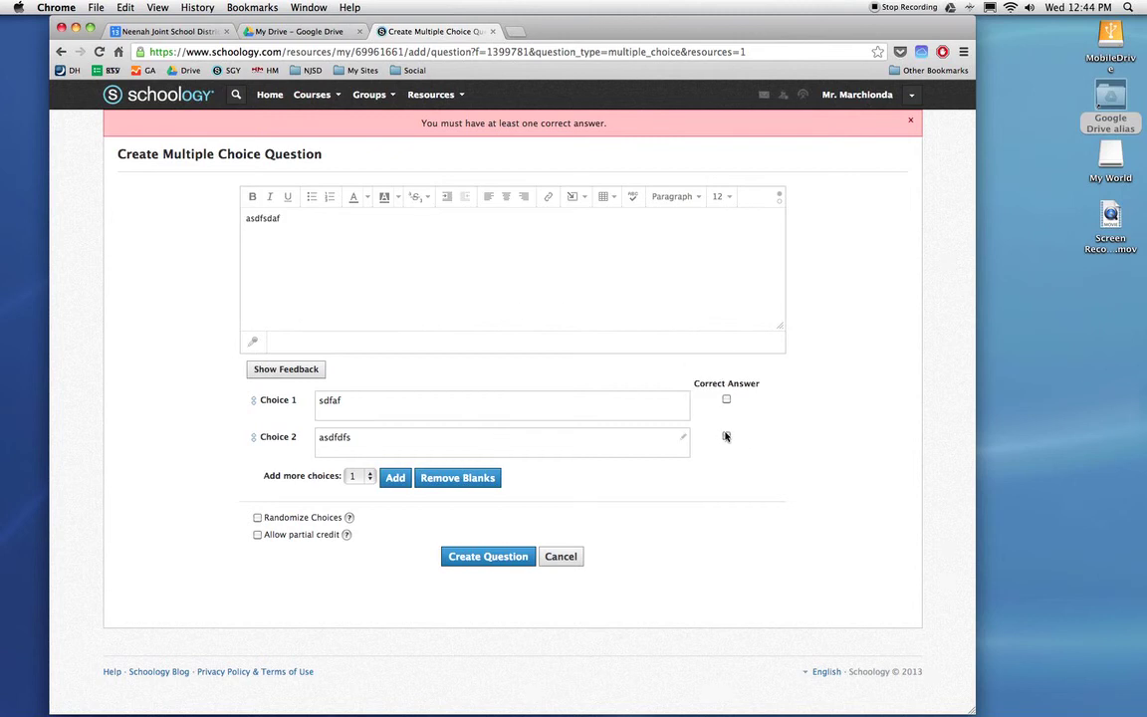
pyautogui.click(487, 561)
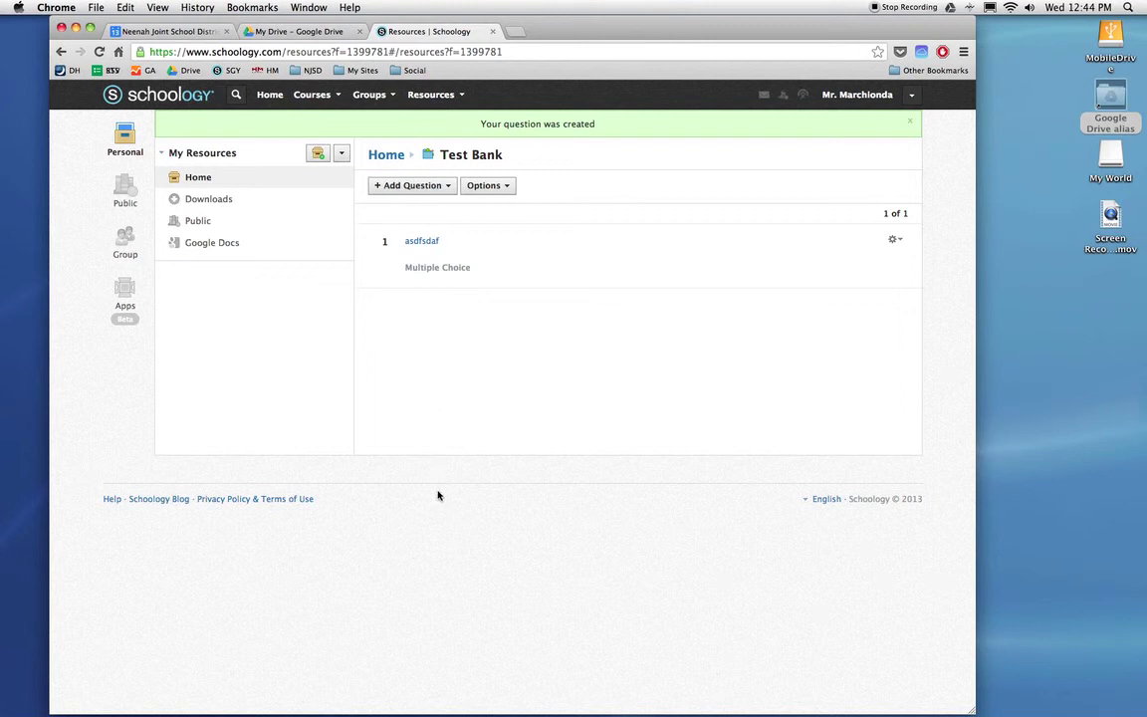
# - Open the Math Quizes folder in the personal resources and preview Test Quiz
pyautogui.click(430, 95)
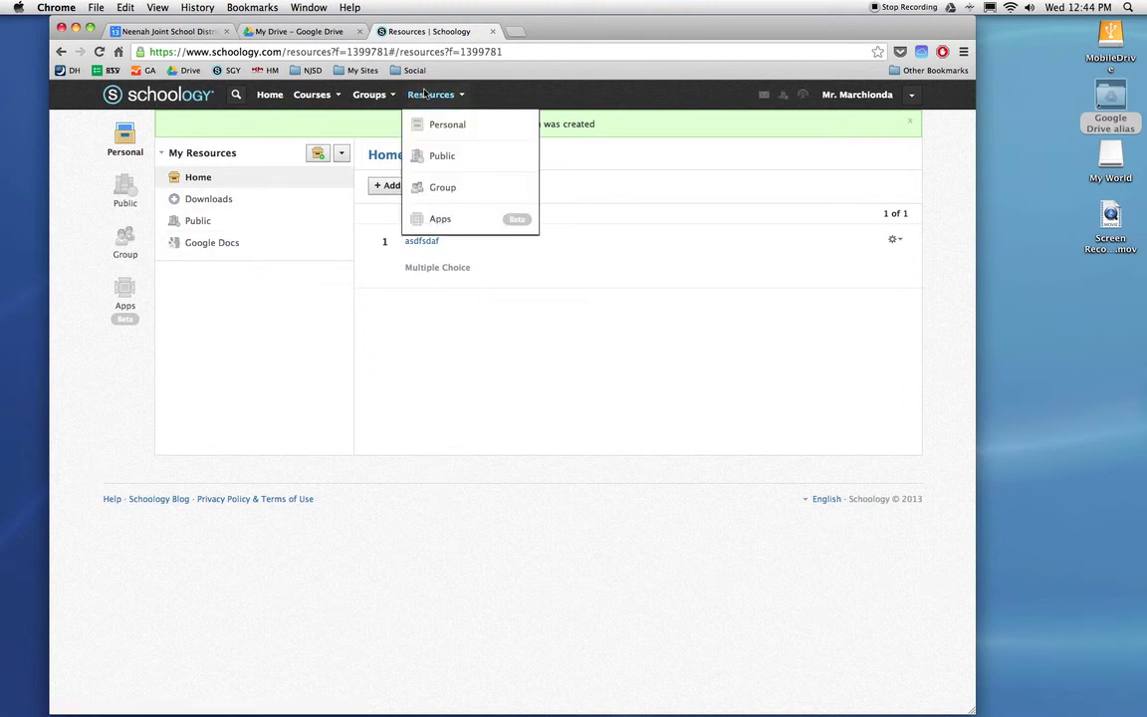
pyautogui.click(432, 124)
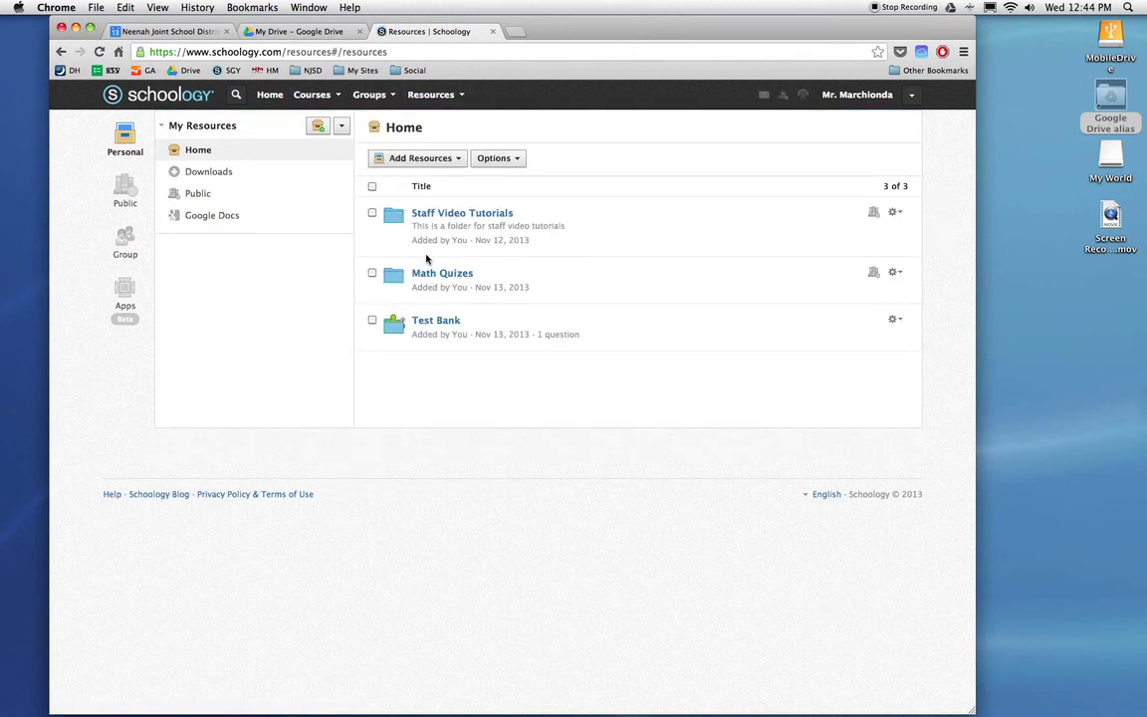
pyautogui.click(428, 276)
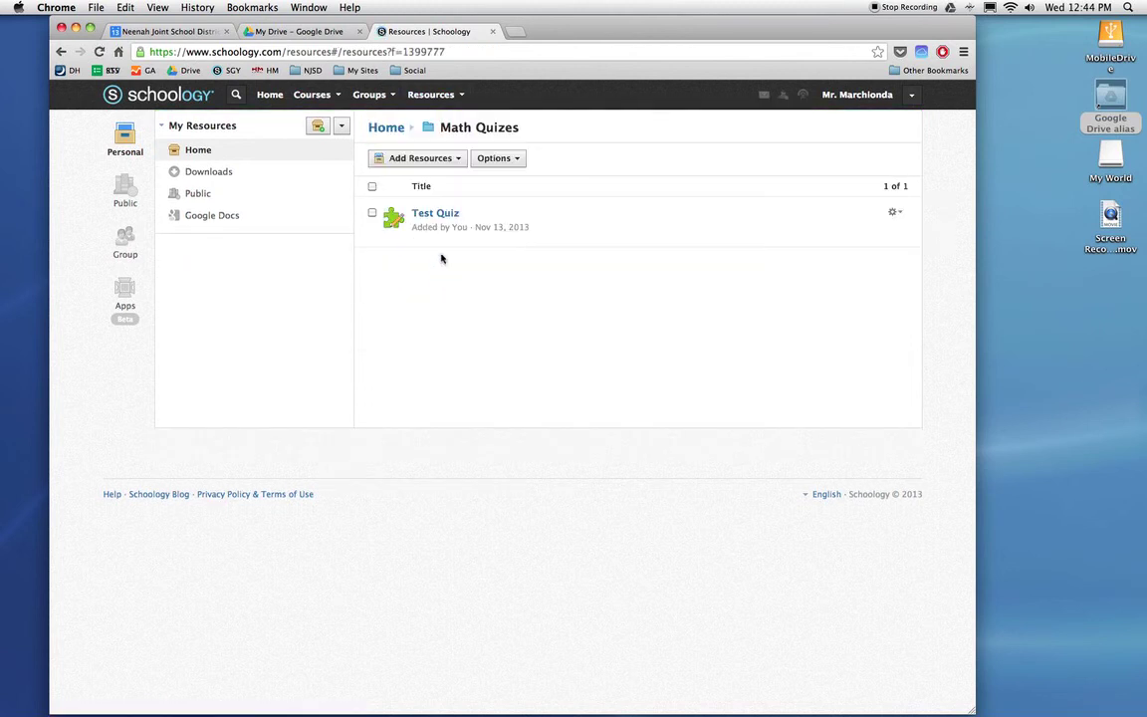
pyautogui.click(437, 217)
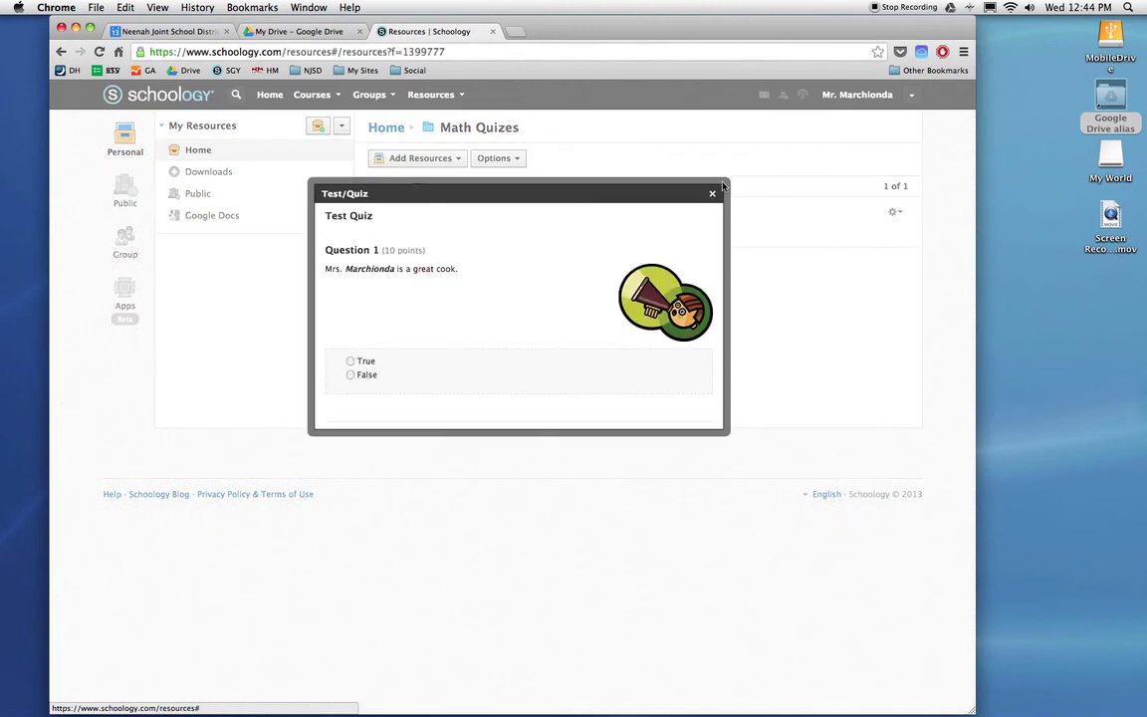
pyautogui.click(712, 193)
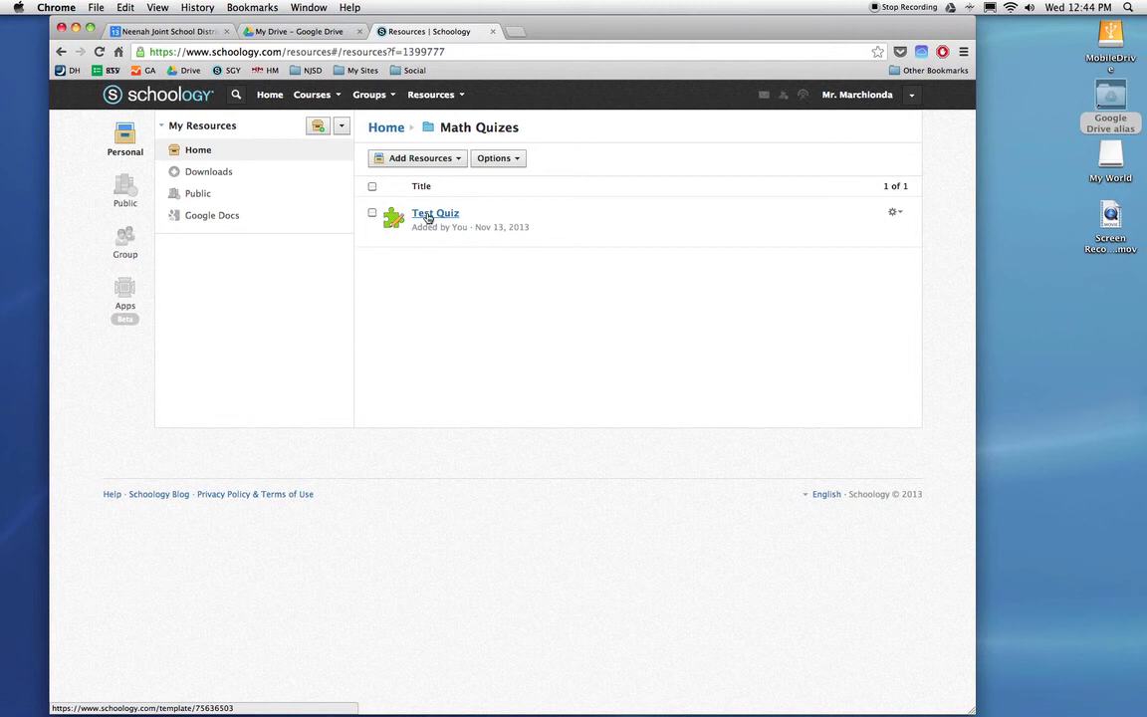
pyautogui.click(893, 212)
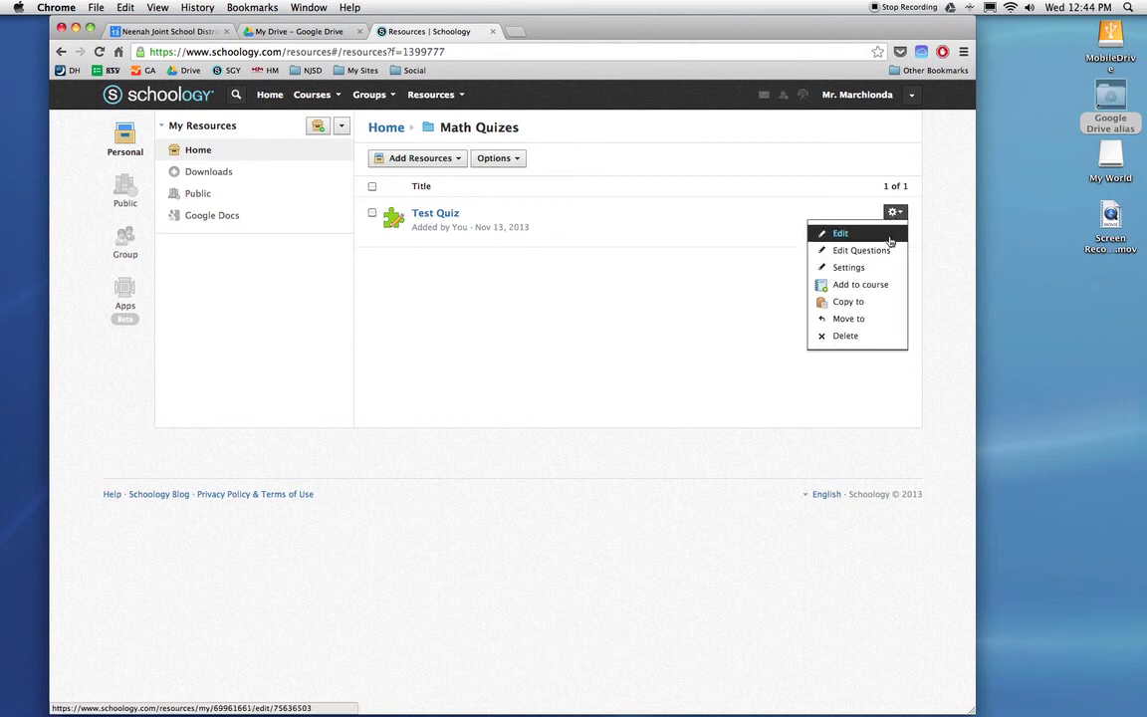
pyautogui.click(889, 238)
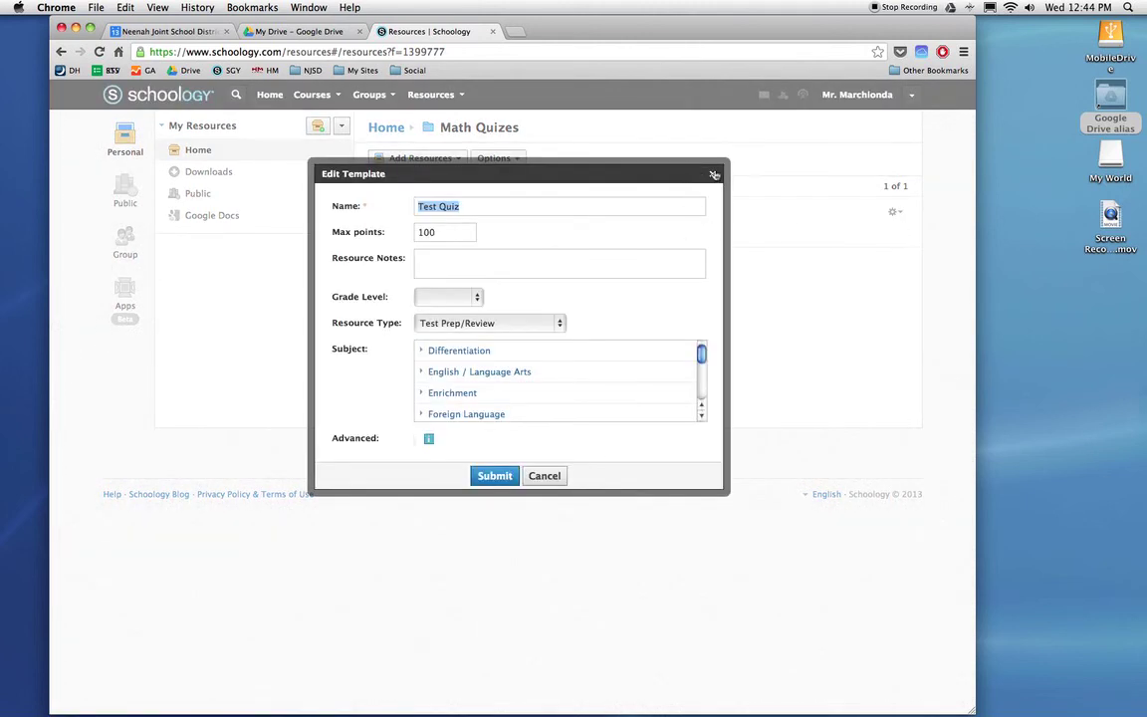
pyautogui.click(714, 175)
# - Import the multiple choice question "asdfsdaf" from the personal Test Bank into Test Quiz
pyautogui.click(894, 213)
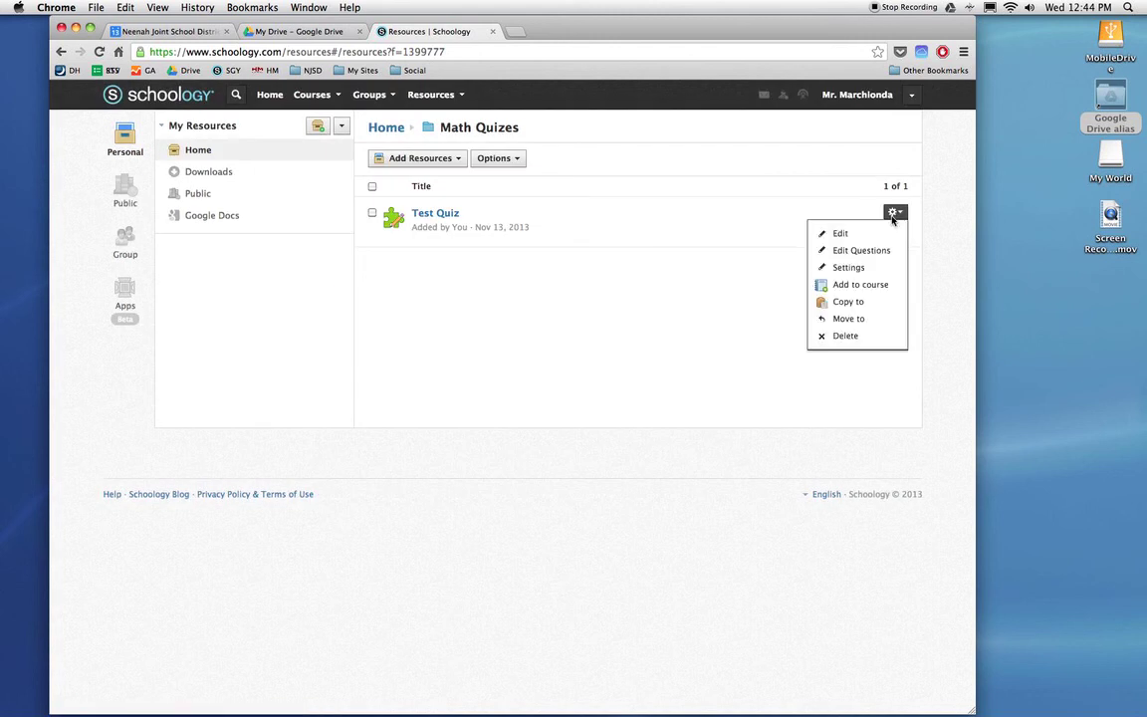
pyautogui.click(887, 250)
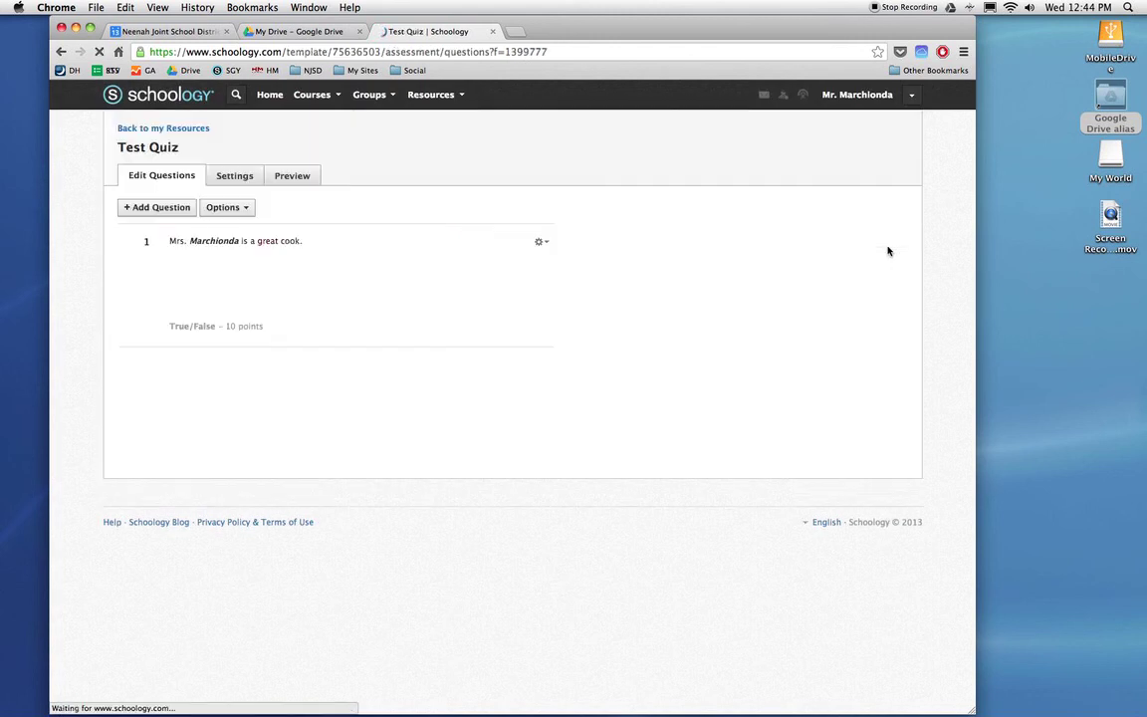
pyautogui.click(140, 209)
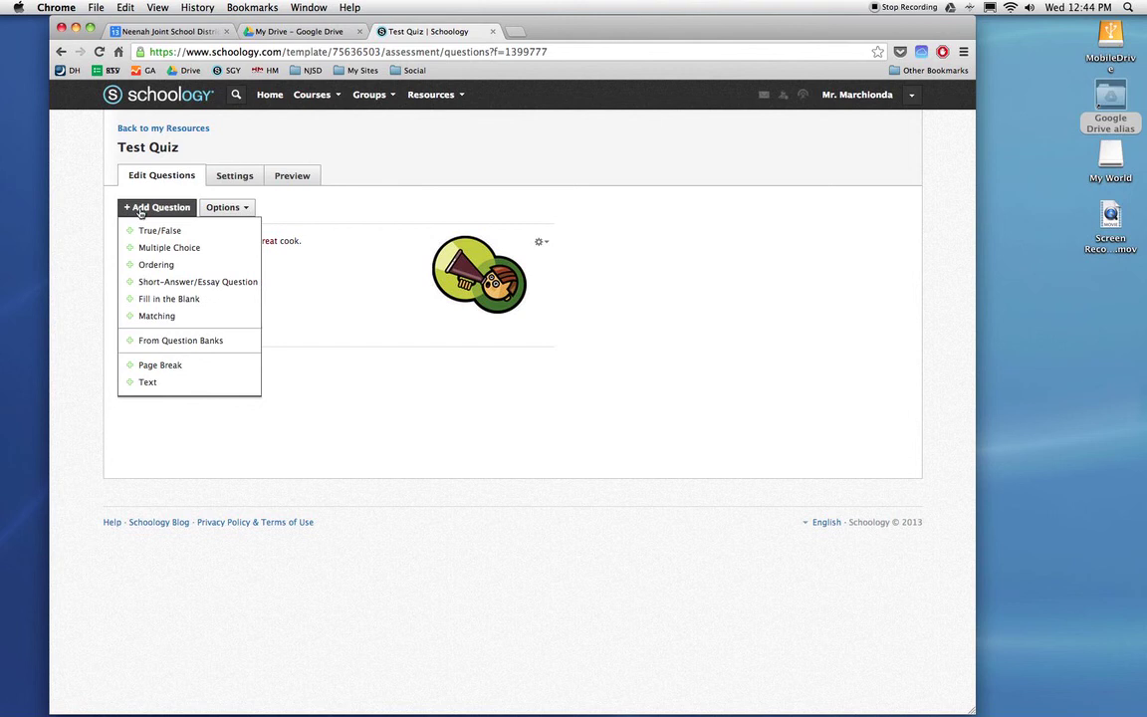
pyautogui.click(148, 342)
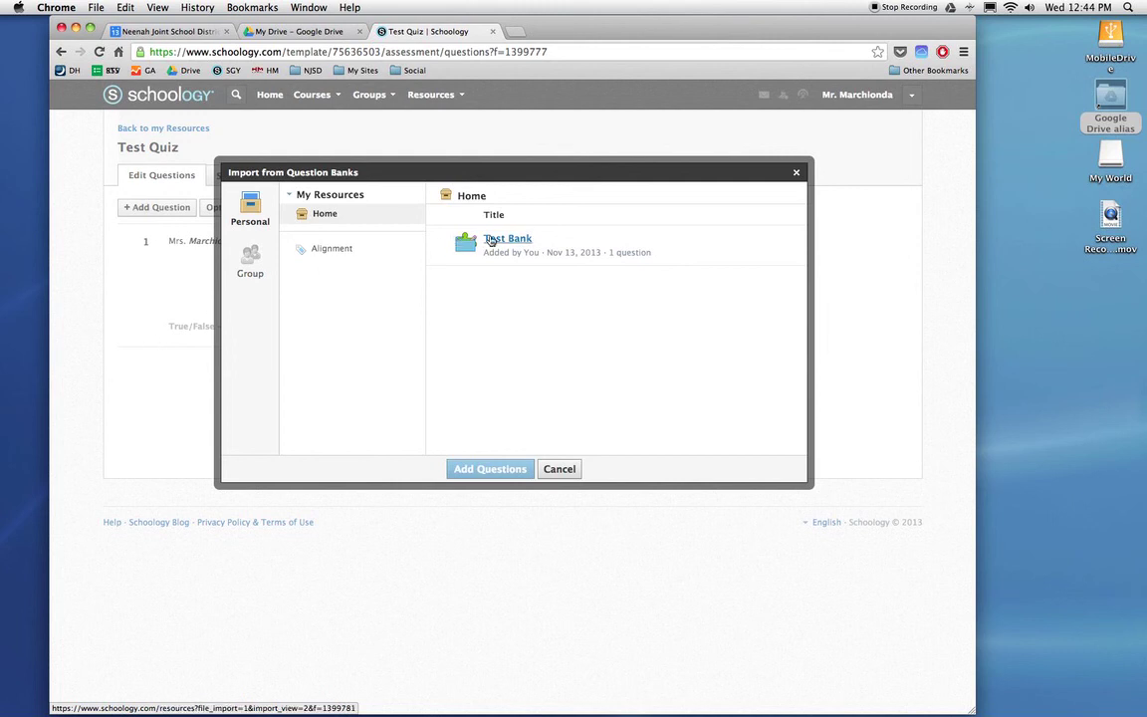
pyautogui.click(490, 240)
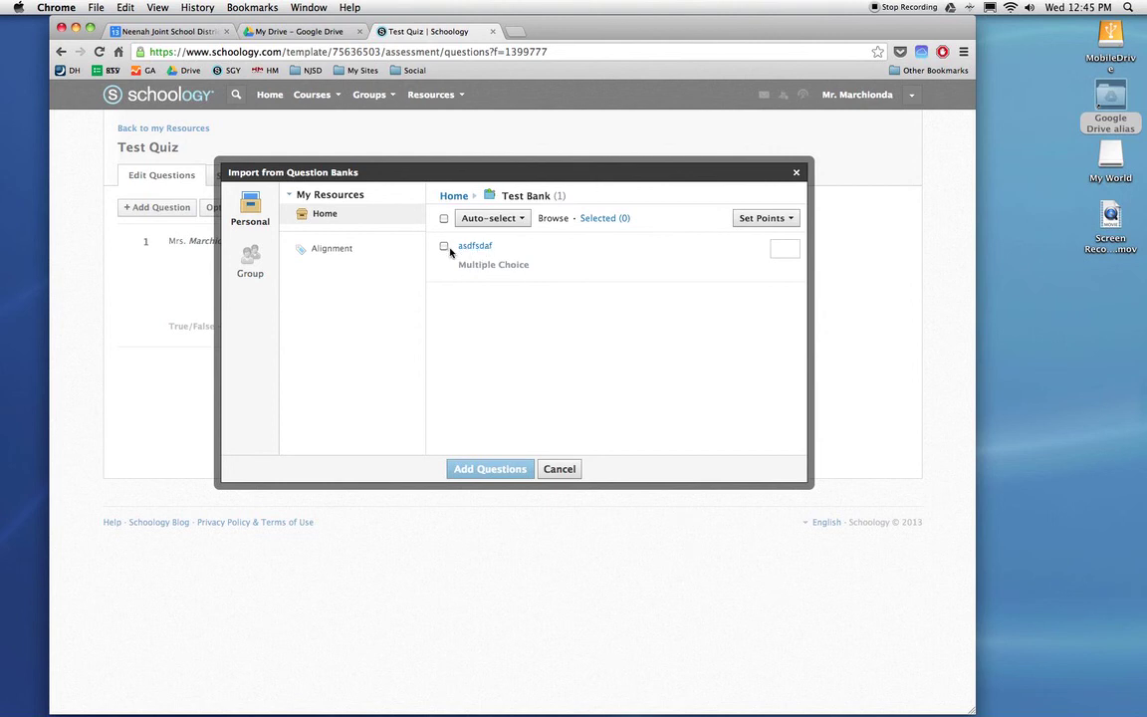
pyautogui.click(444, 247)
pyautogui.click(495, 470)
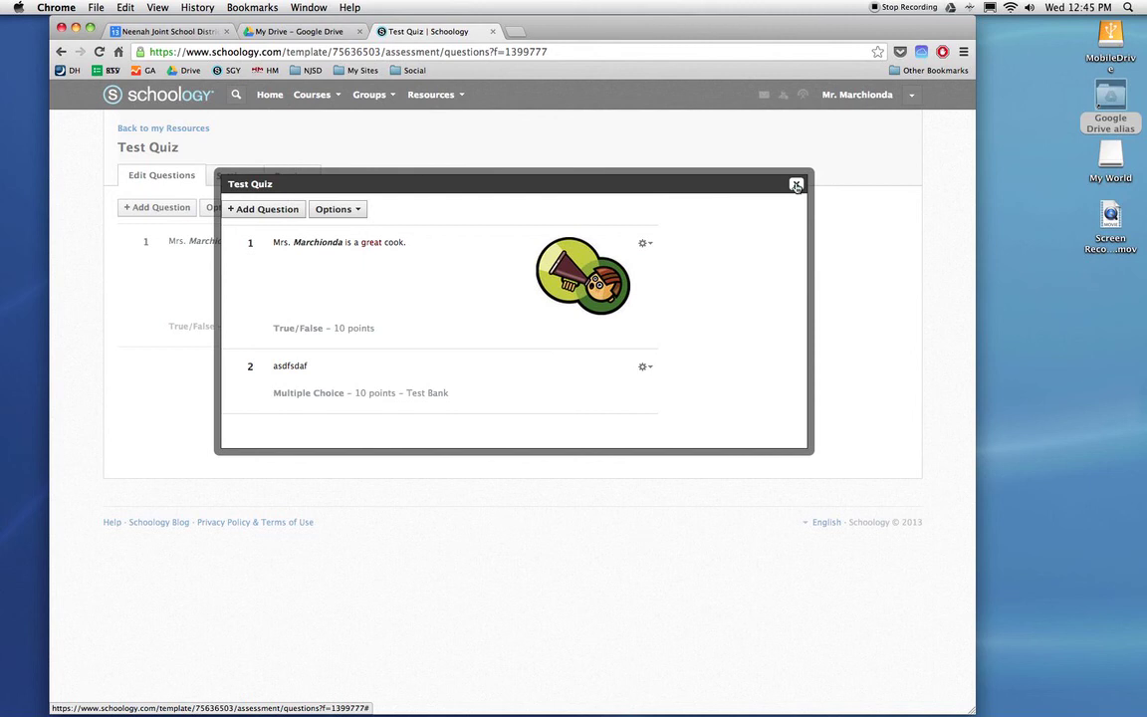
pyautogui.click(796, 185)
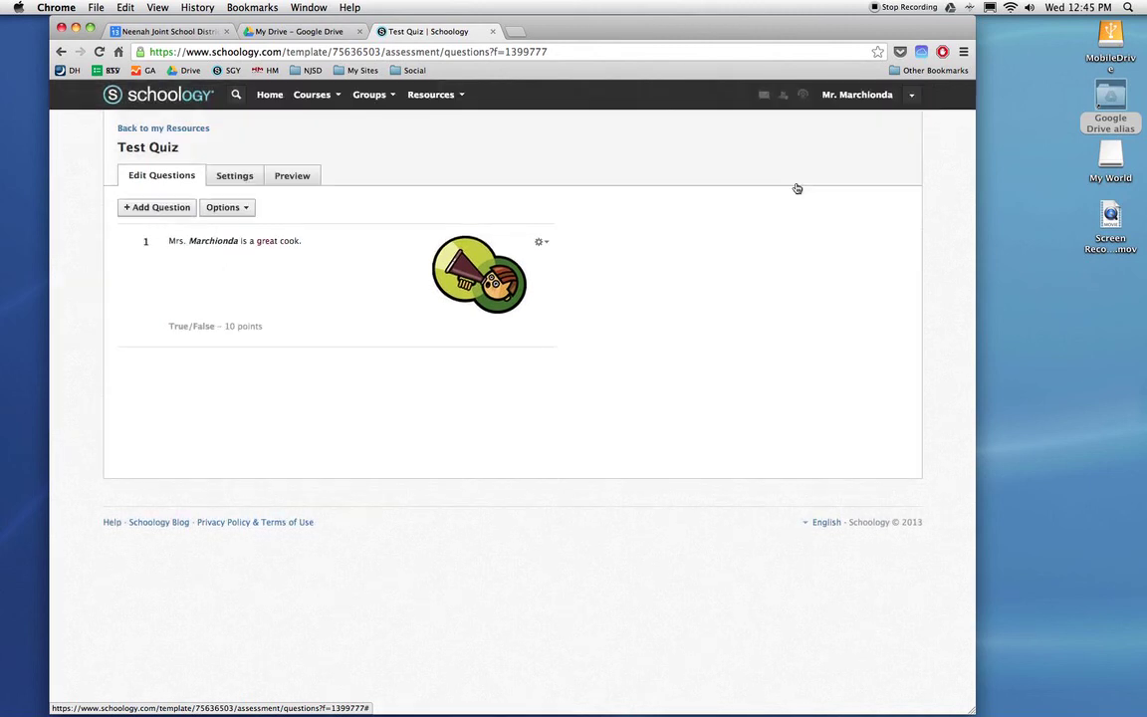
# - Import the "asdfsdaf" question from Test Bank into Test Quiz a second time
pyautogui.click(182, 212)
pyautogui.click(184, 341)
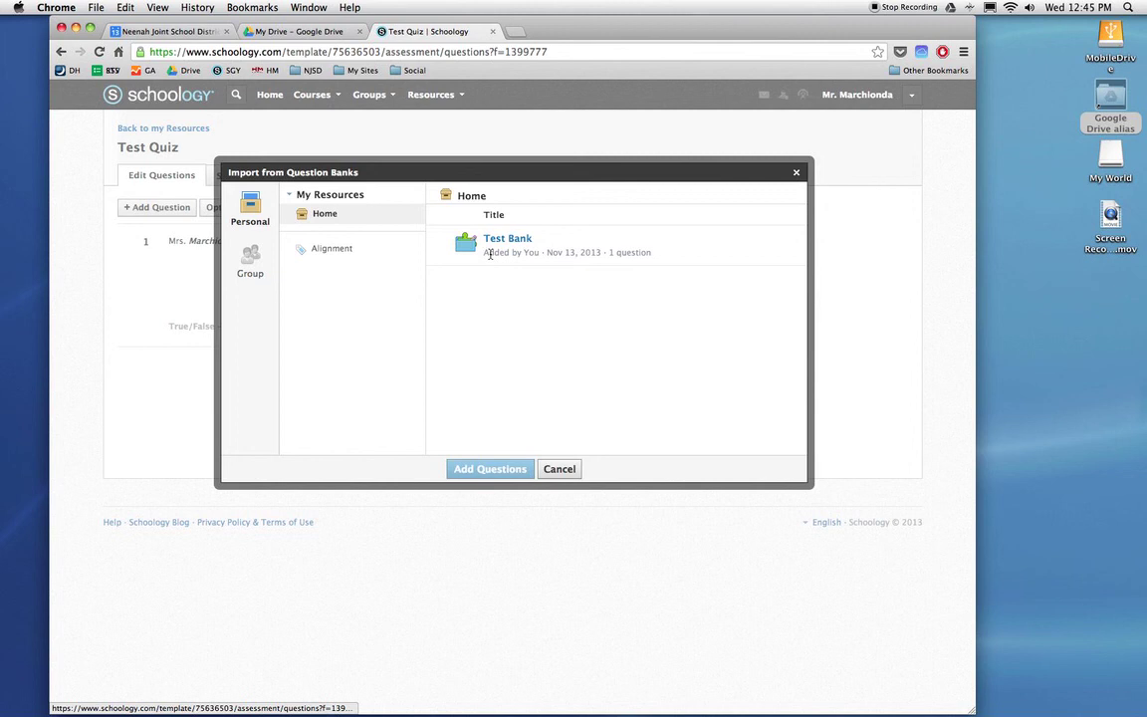
pyautogui.click(489, 242)
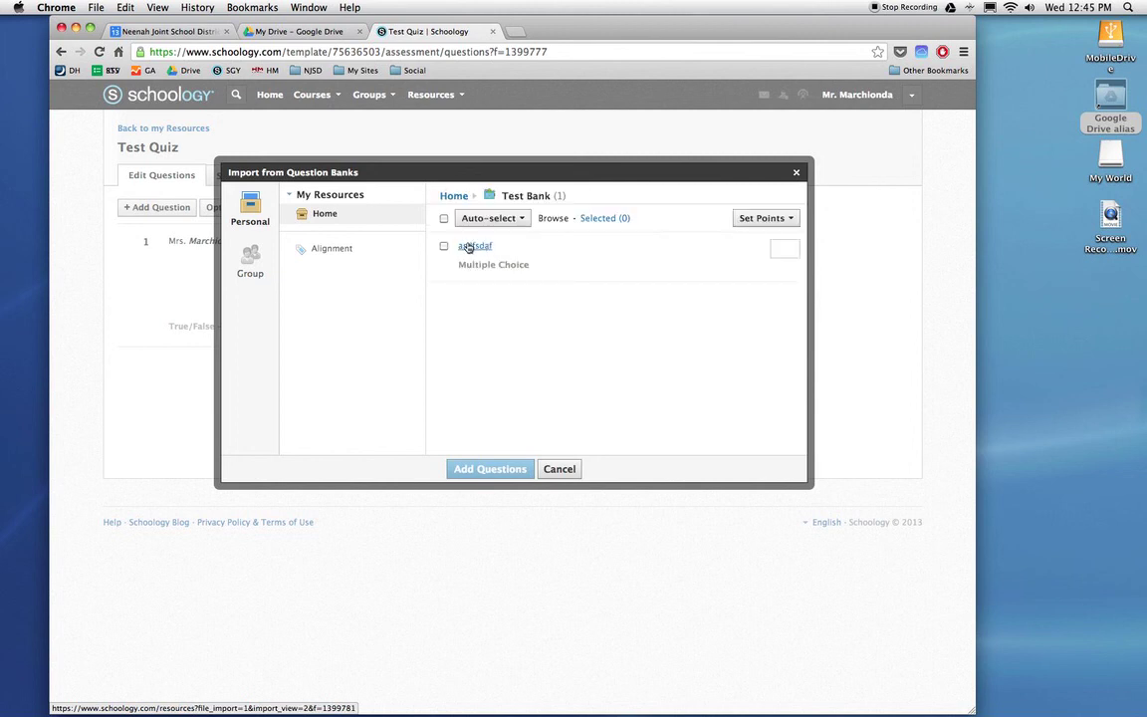
pyautogui.click(444, 246)
pyautogui.click(491, 470)
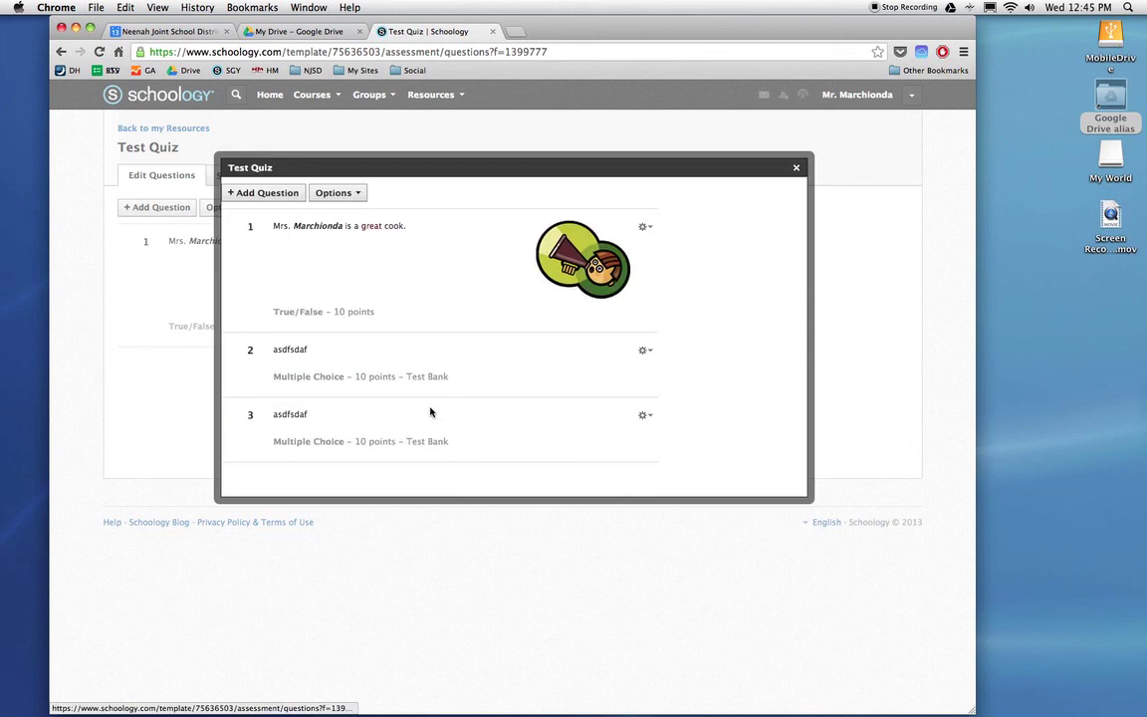
# - Delete the duplicate "asdfsdaf" question, number 3, from Test Quiz
pyautogui.click(643, 415)
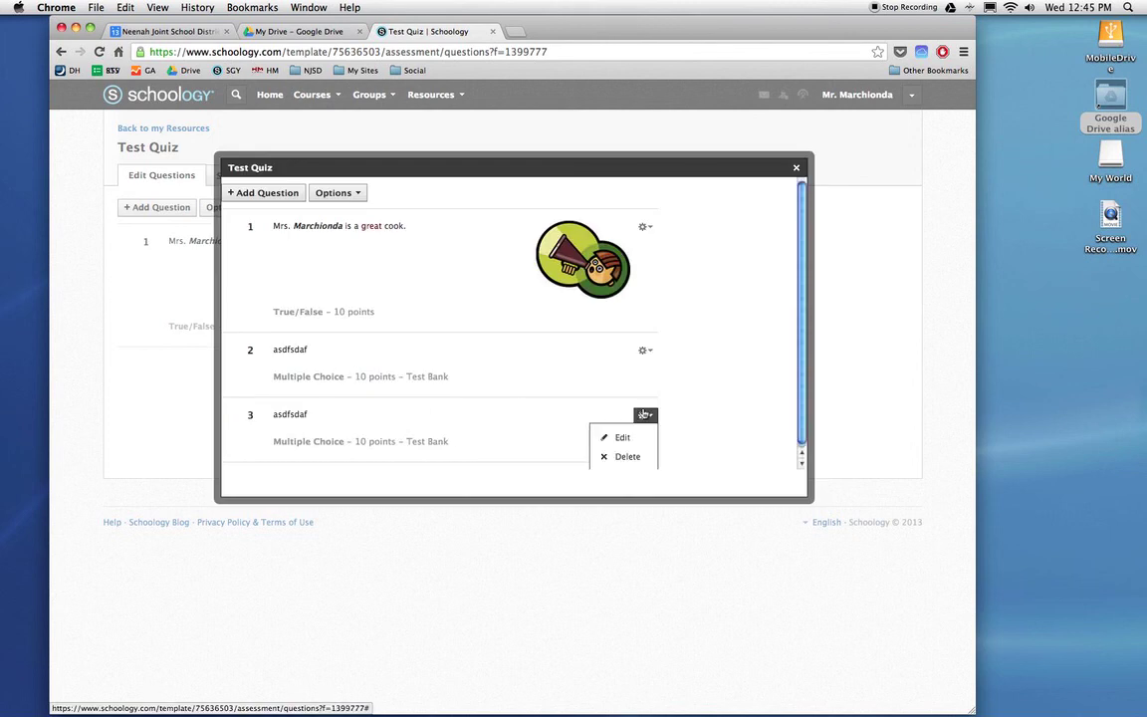
pyautogui.click(630, 456)
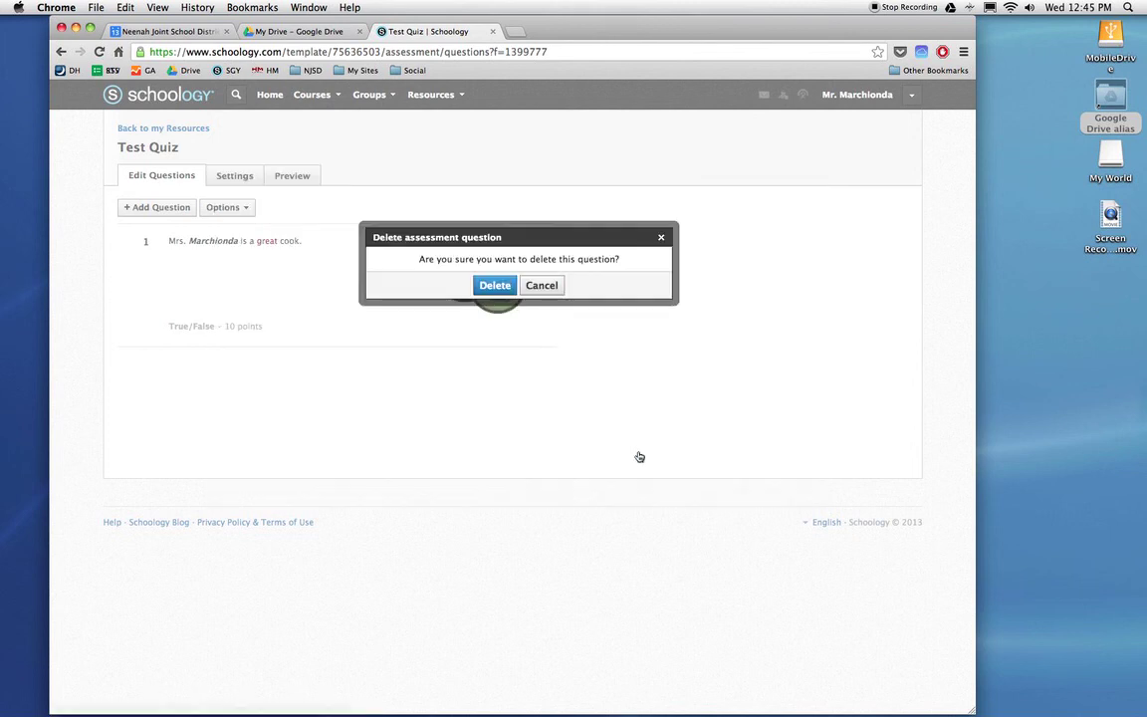
pyautogui.click(492, 288)
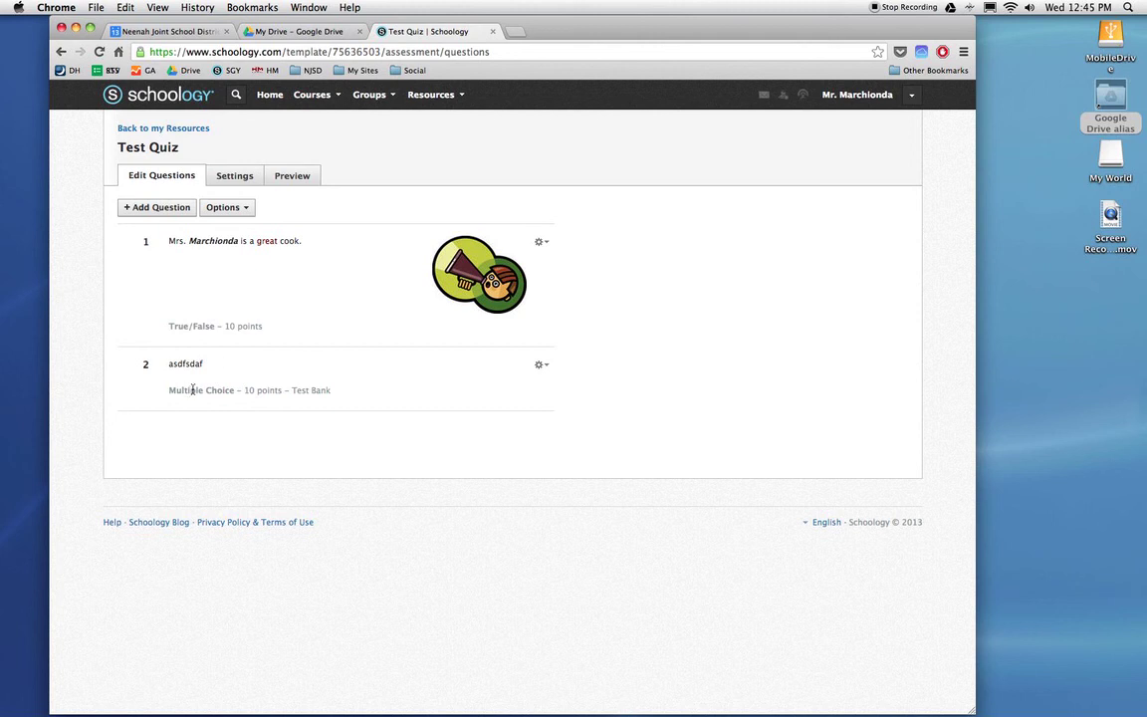
# - Open Test Quiz from the Tests/Quizzes materials of the course FAke: Section 1
pyautogui.click(322, 99)
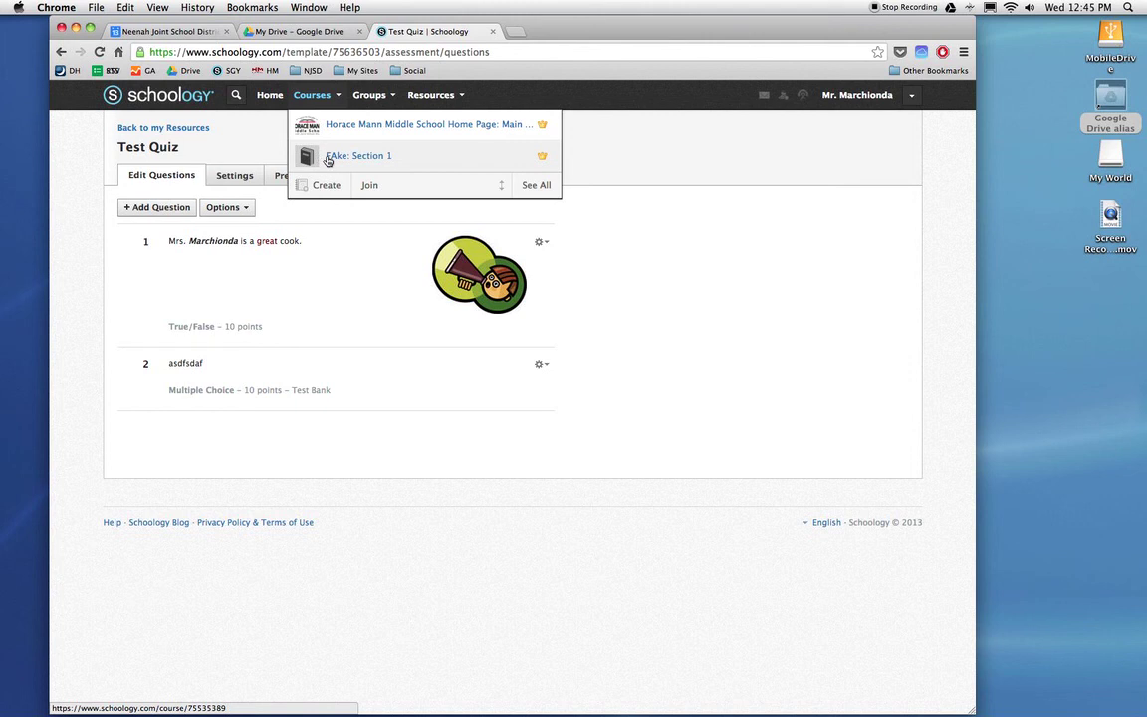
pyautogui.click(329, 162)
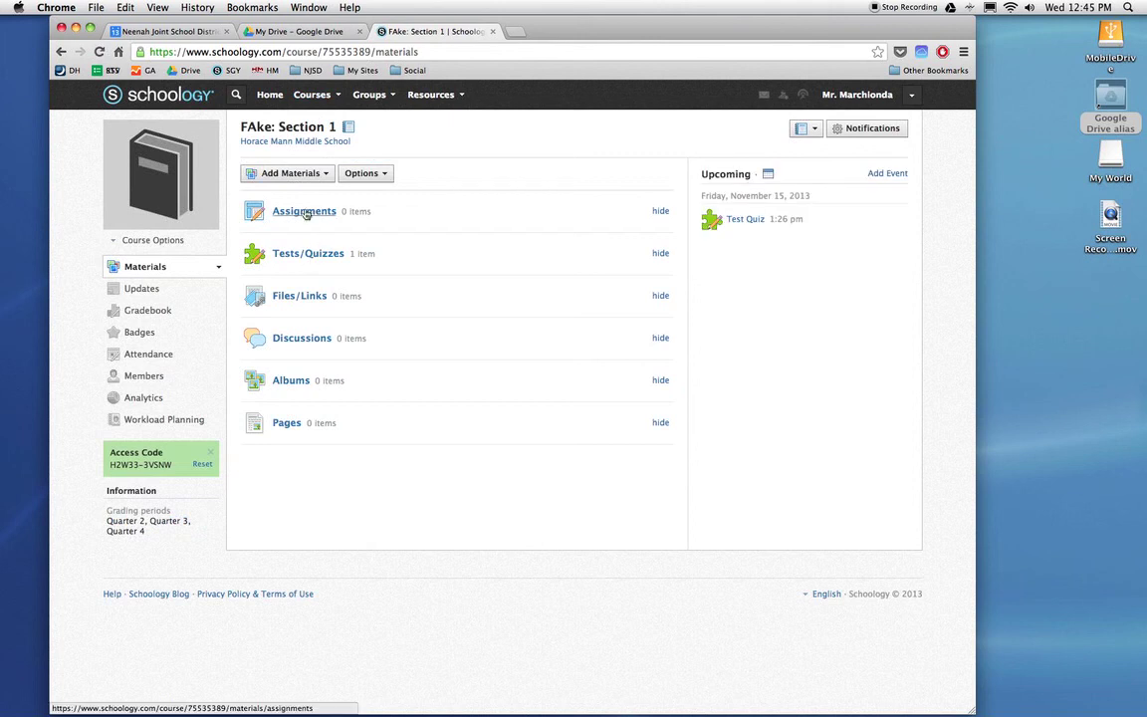
pyautogui.click(303, 262)
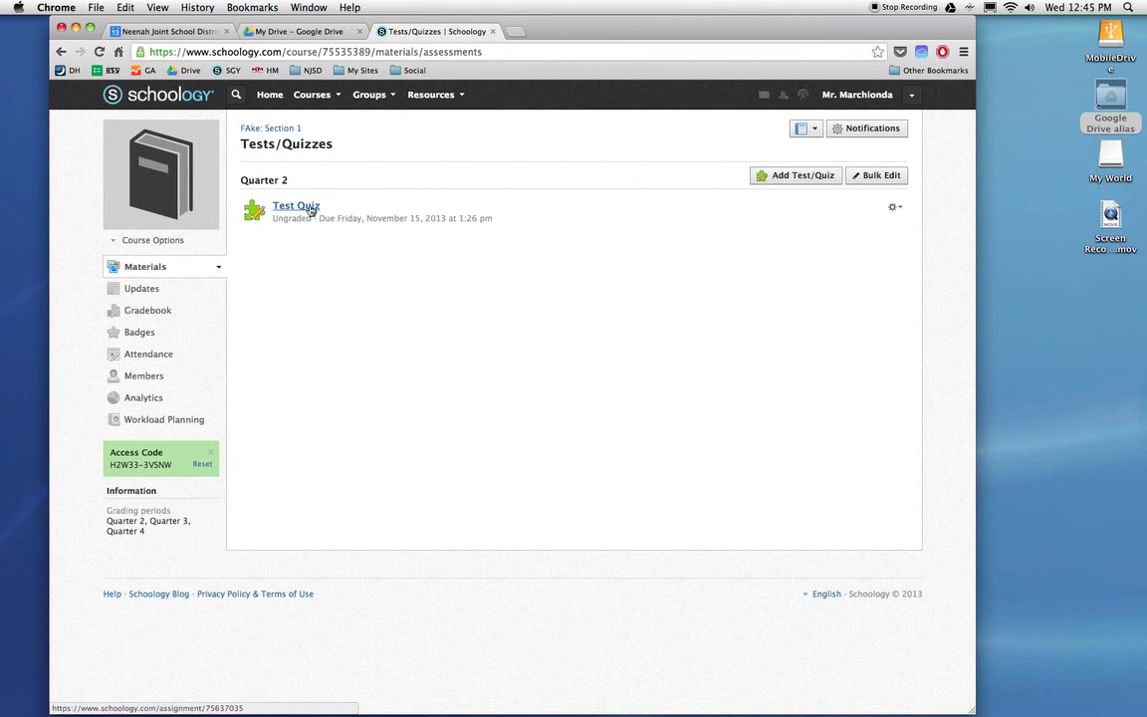
pyautogui.click(308, 207)
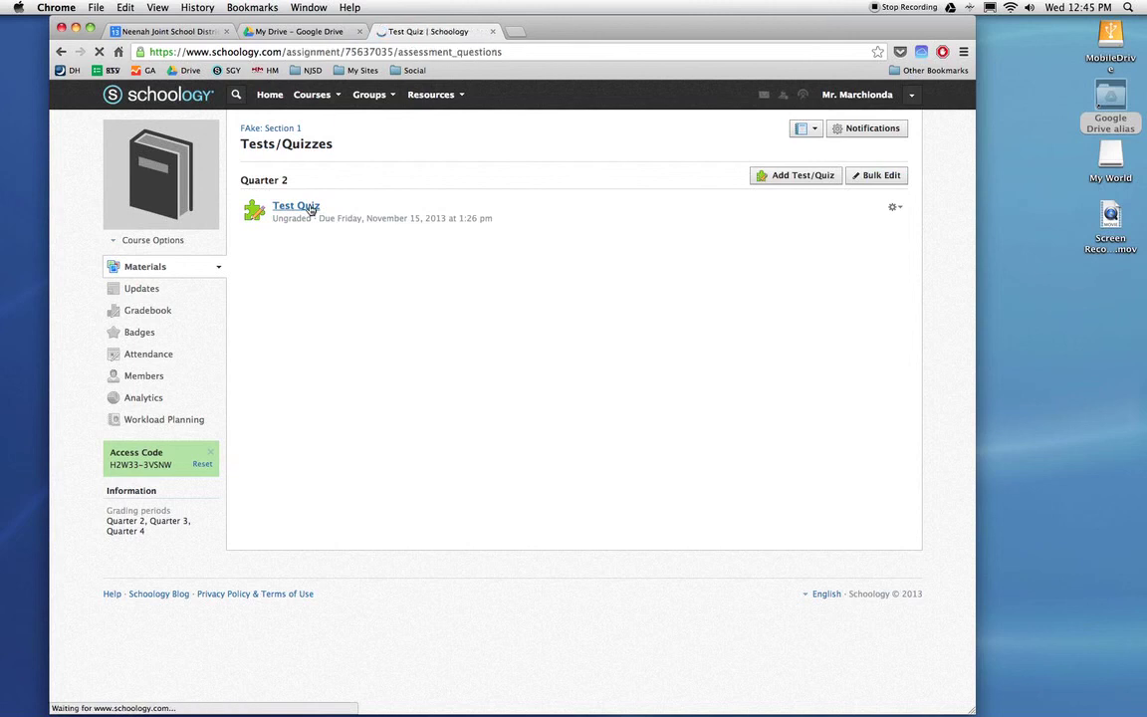